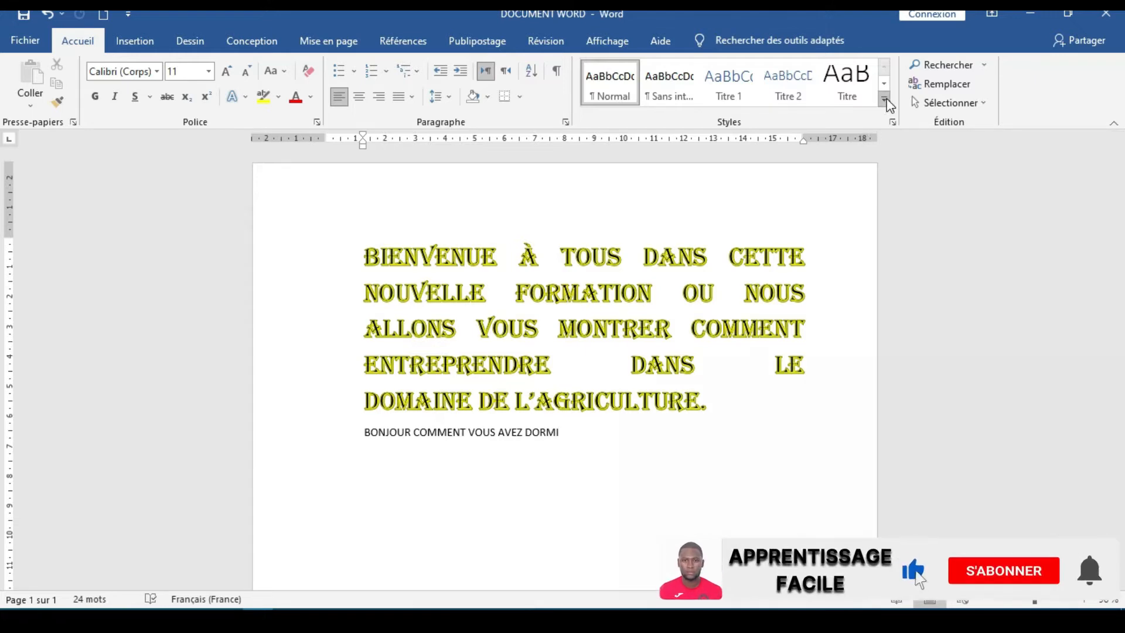
# Select the line "BONJOUR COMMENT VOUS AVEZ DORMI" and open the full settings for creating a new style from it
pyautogui.click(886, 101)
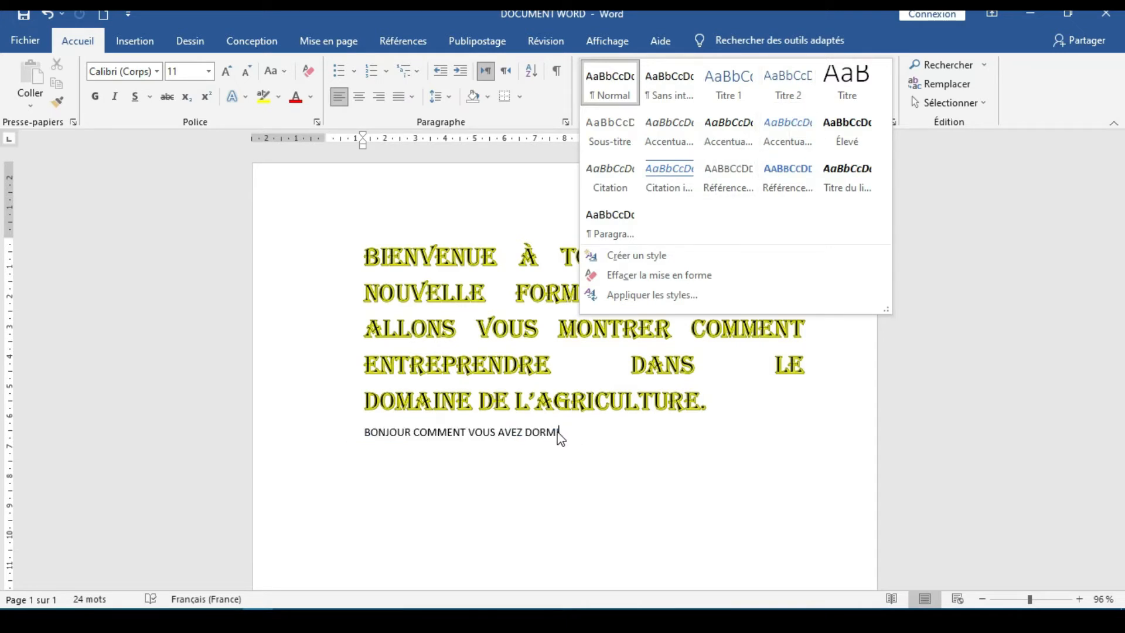
pyautogui.click(580, 434)
pyautogui.moveTo(580, 434); pyautogui.dragTo(364, 434)
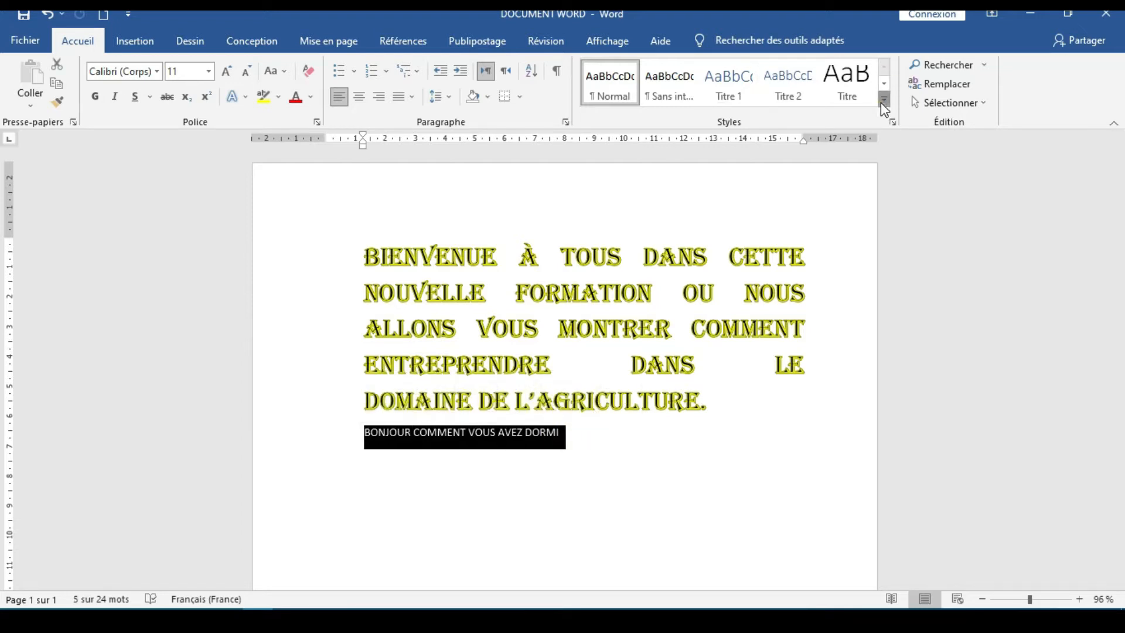
pyautogui.click(884, 99)
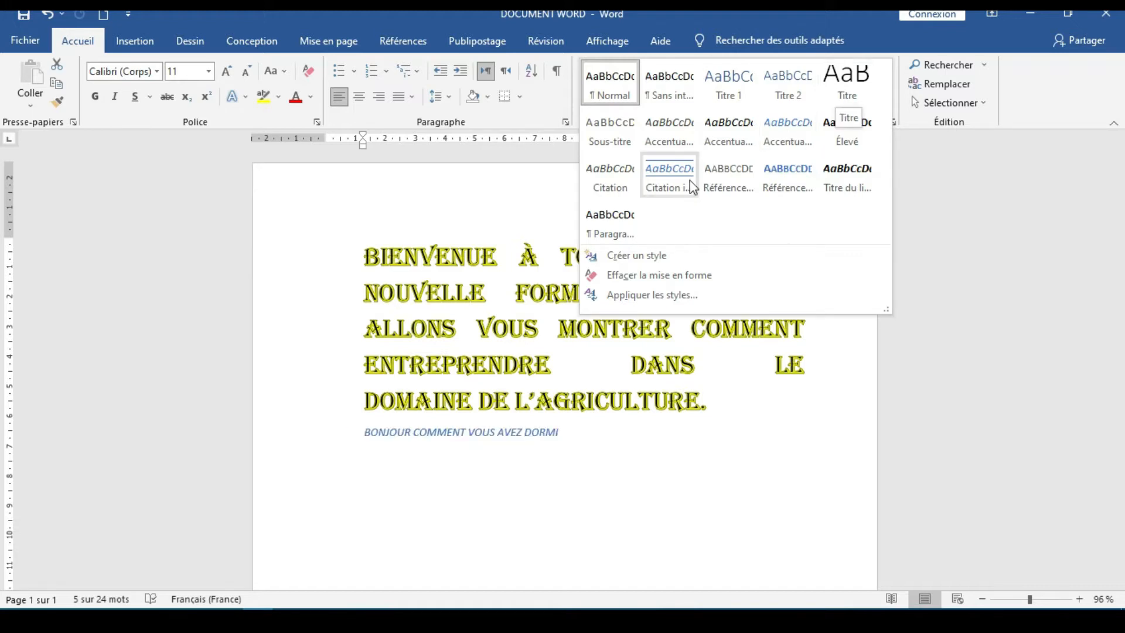
pyautogui.click(635, 256)
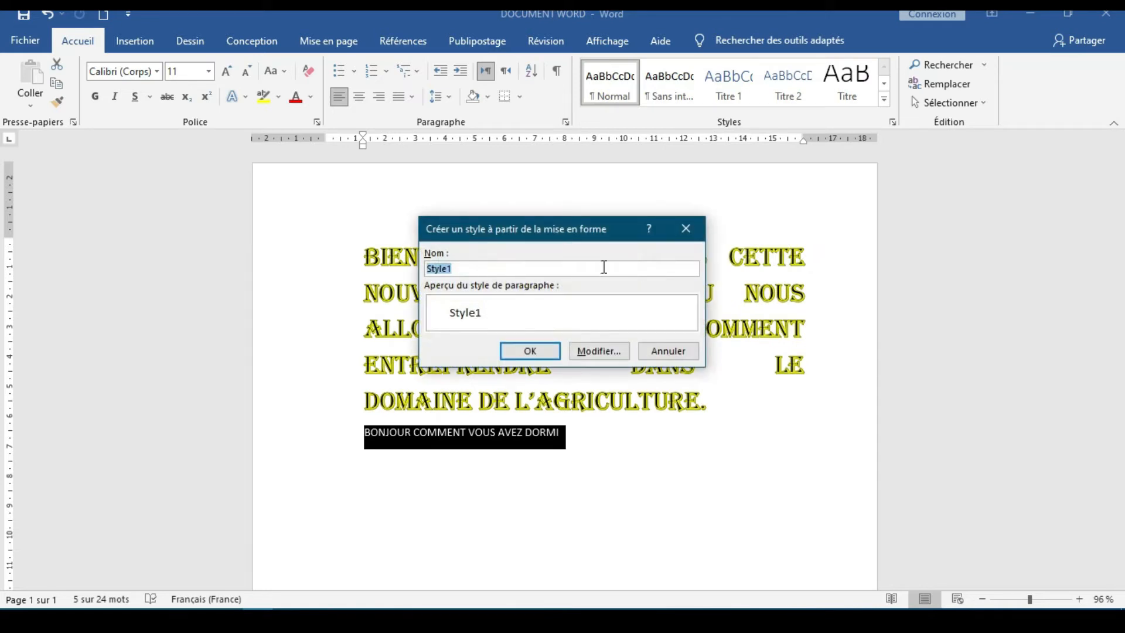
pyautogui.click(600, 352)
pyautogui.moveTo(701, 240); pyautogui.dragTo(654, 129)
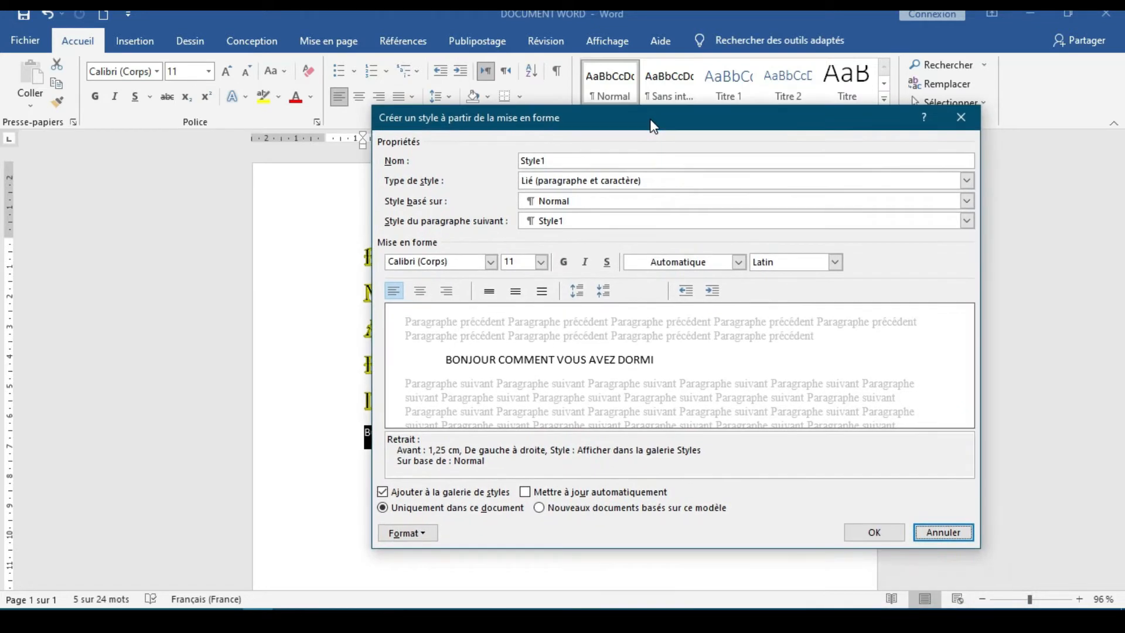
# Format the new style as 14 pt bold, italic, underlined text in the blue Accent 1 theme colour
pyautogui.click(541, 262)
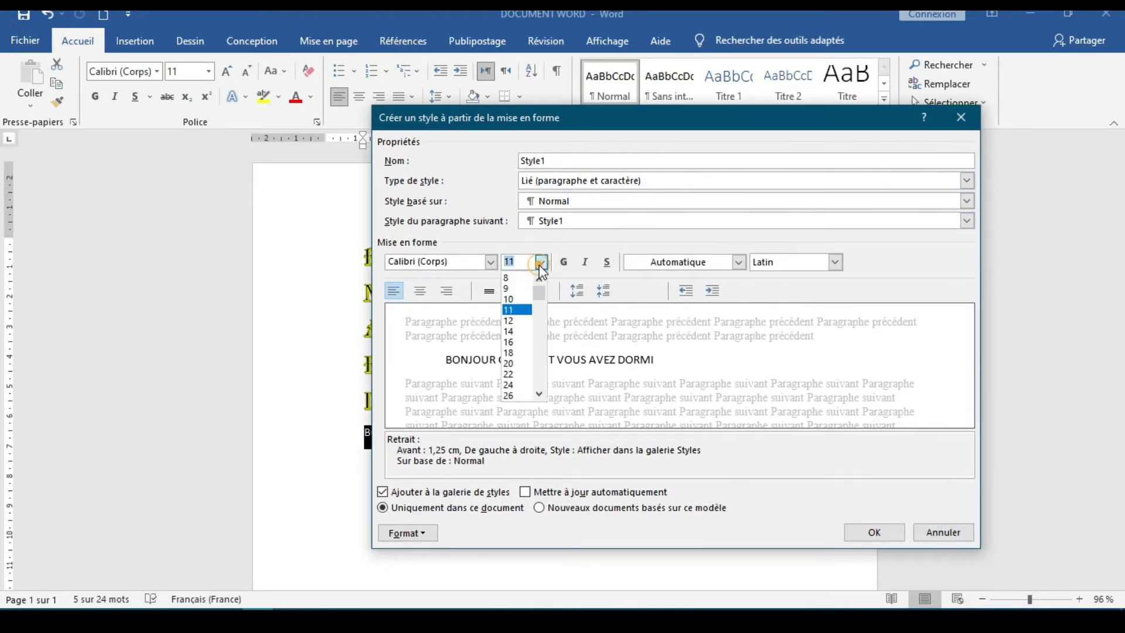
pyautogui.click(530, 330)
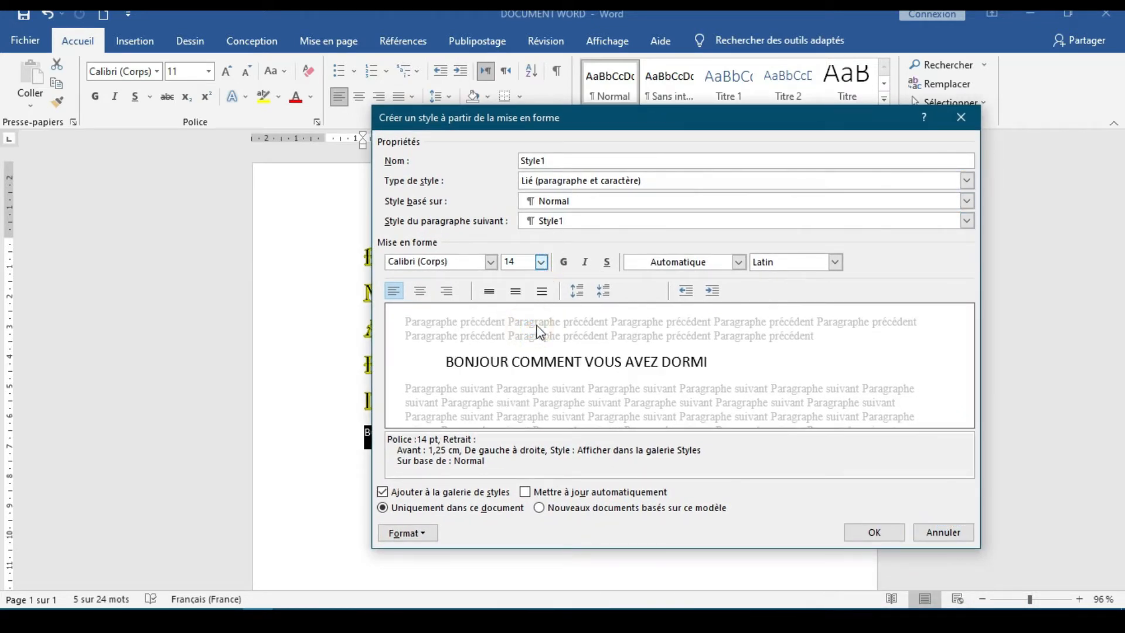
pyautogui.click(564, 263)
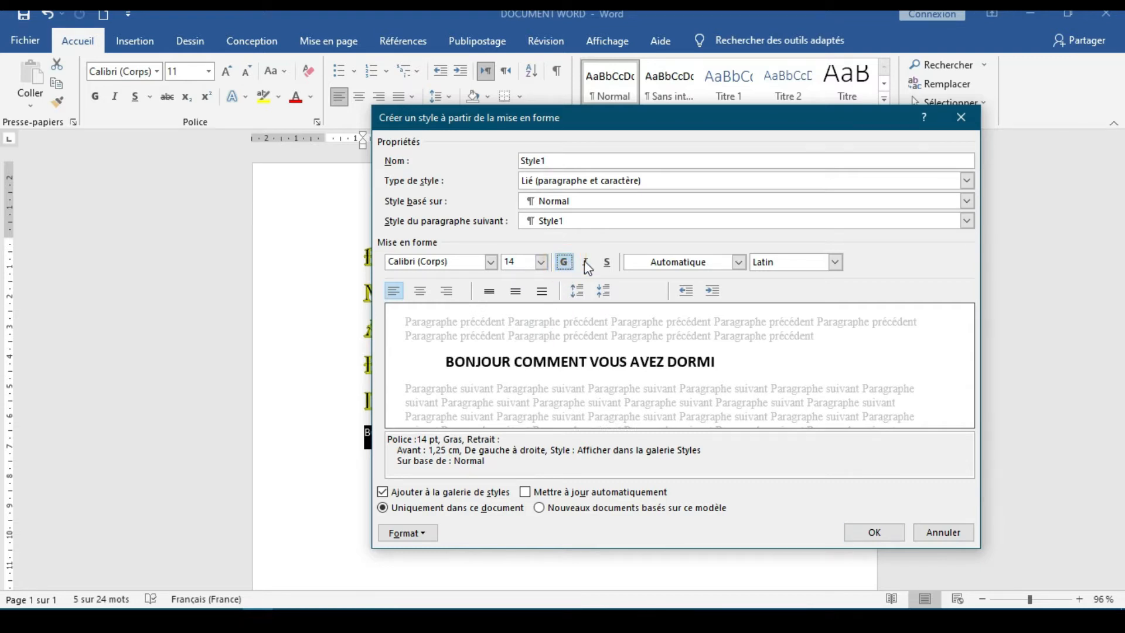
pyautogui.click(588, 263)
pyautogui.click(608, 263)
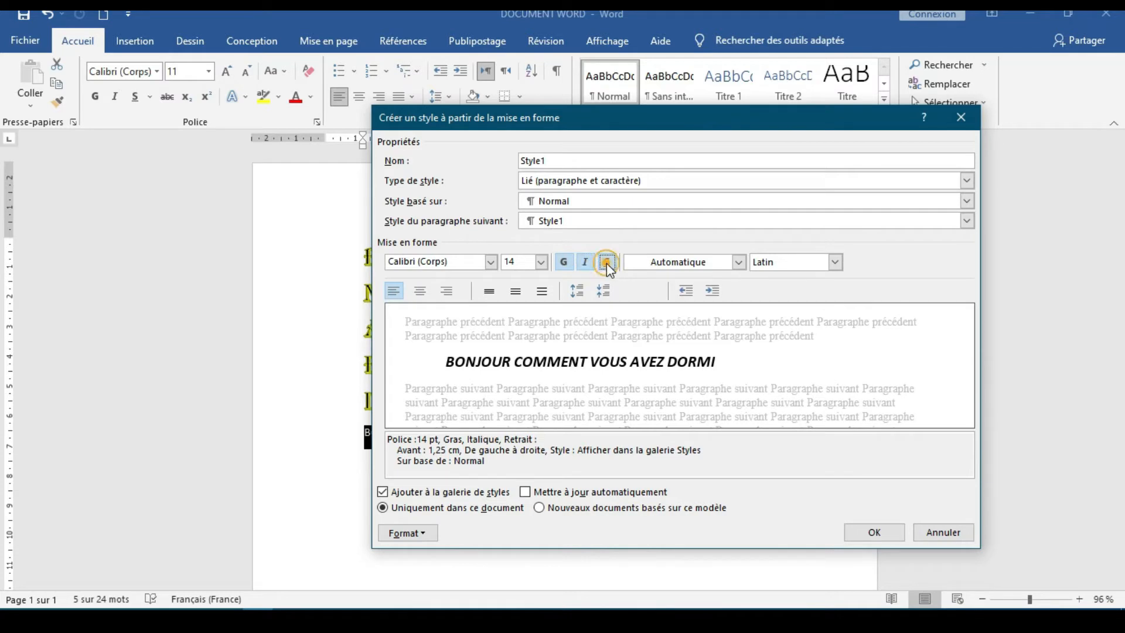
pyautogui.click(739, 262)
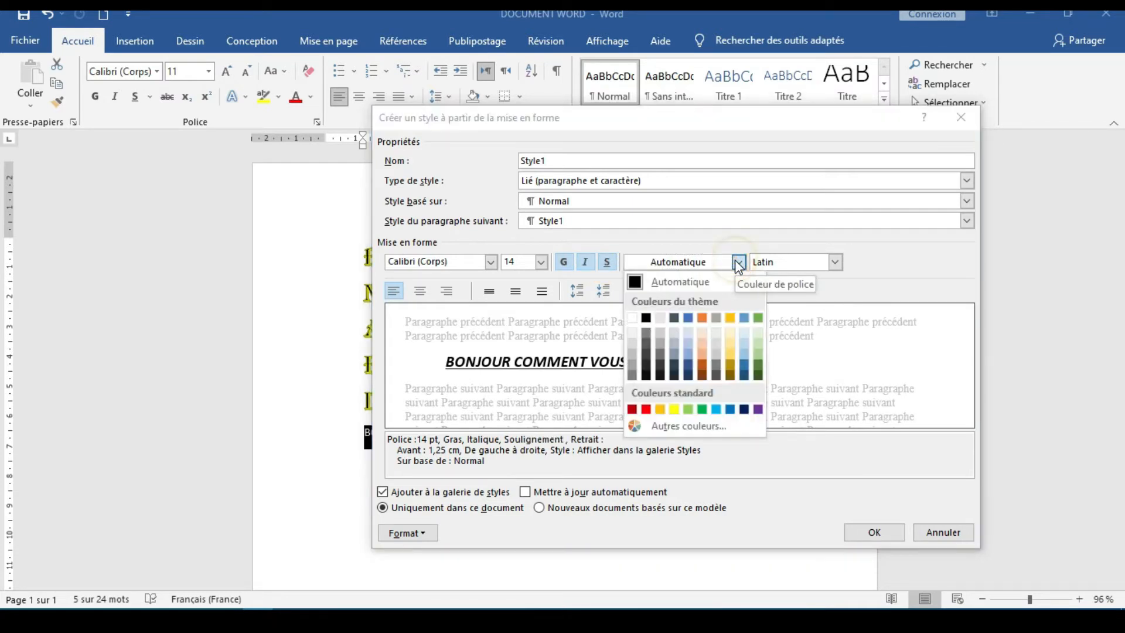
pyautogui.click(688, 318)
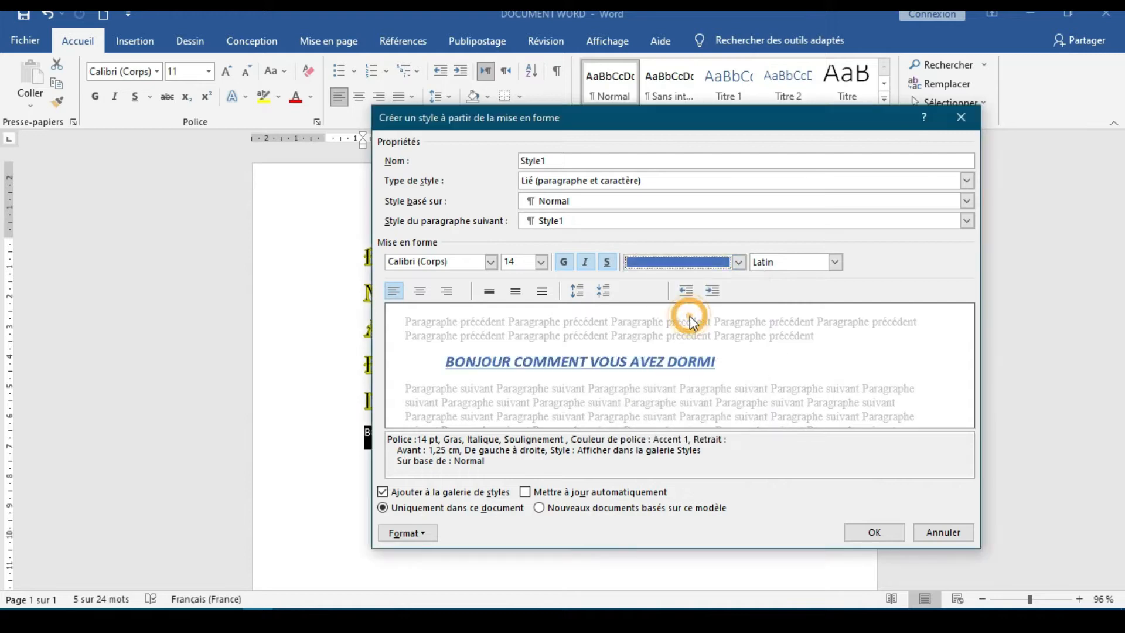
# Examine the script, base style and following-paragraph style choices for the new style, and discard it without saving
pyautogui.click(836, 262)
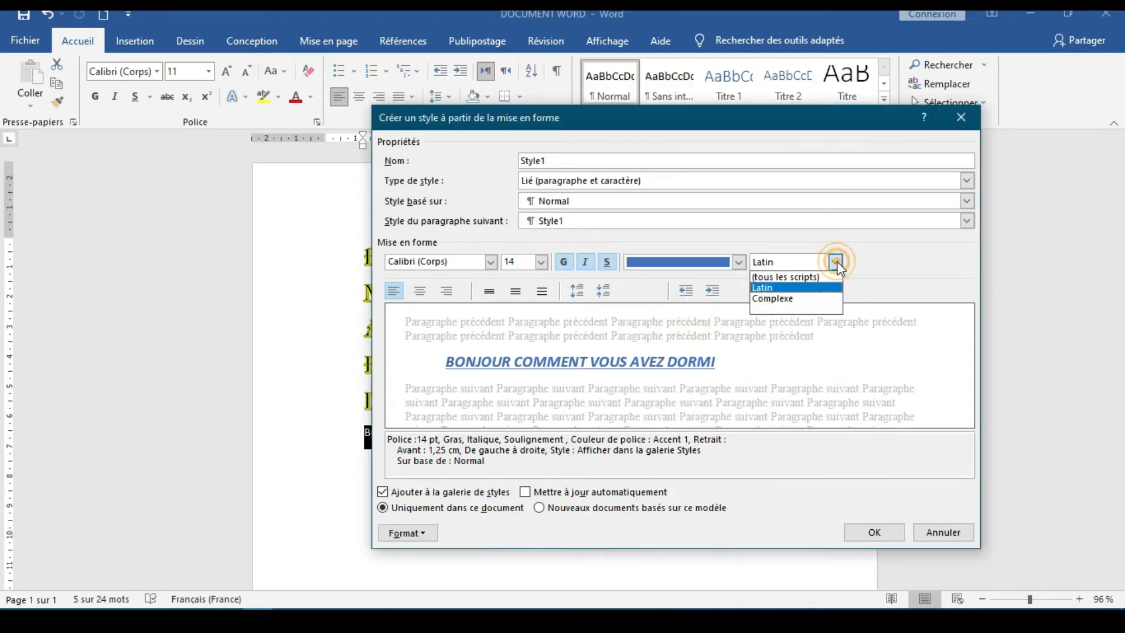
pyautogui.click(837, 263)
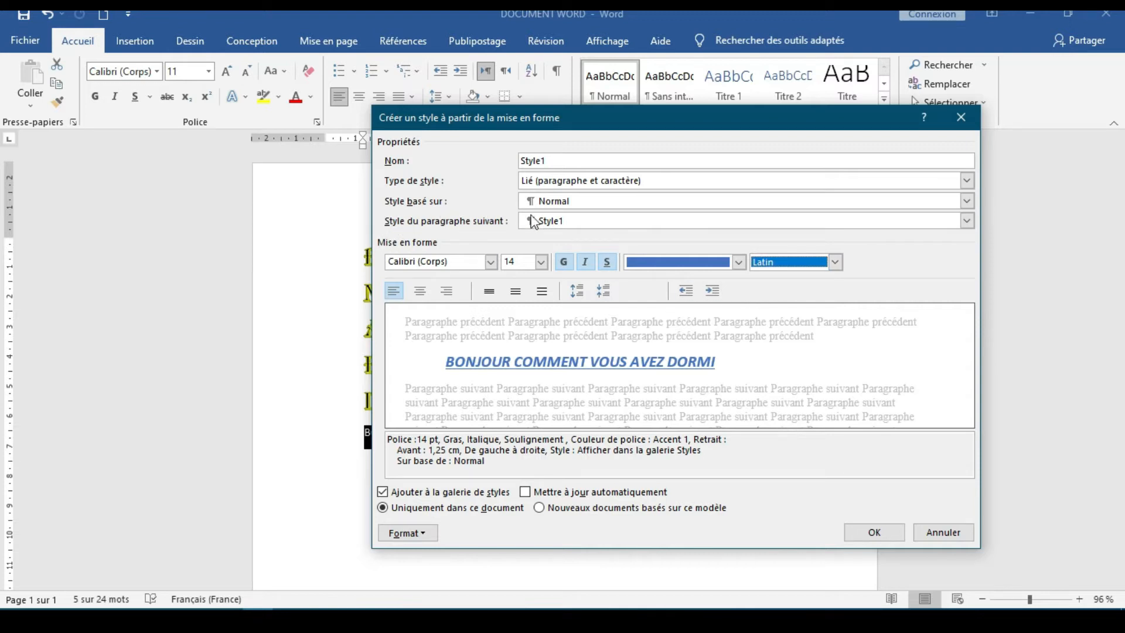
pyautogui.click(967, 202)
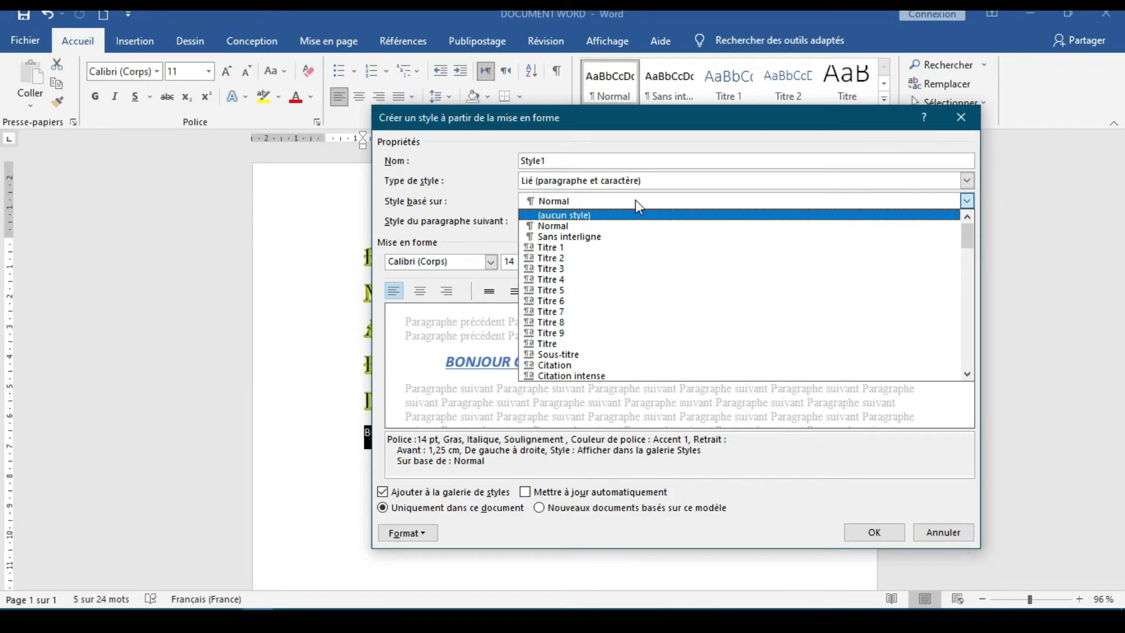
pyautogui.click(997, 252)
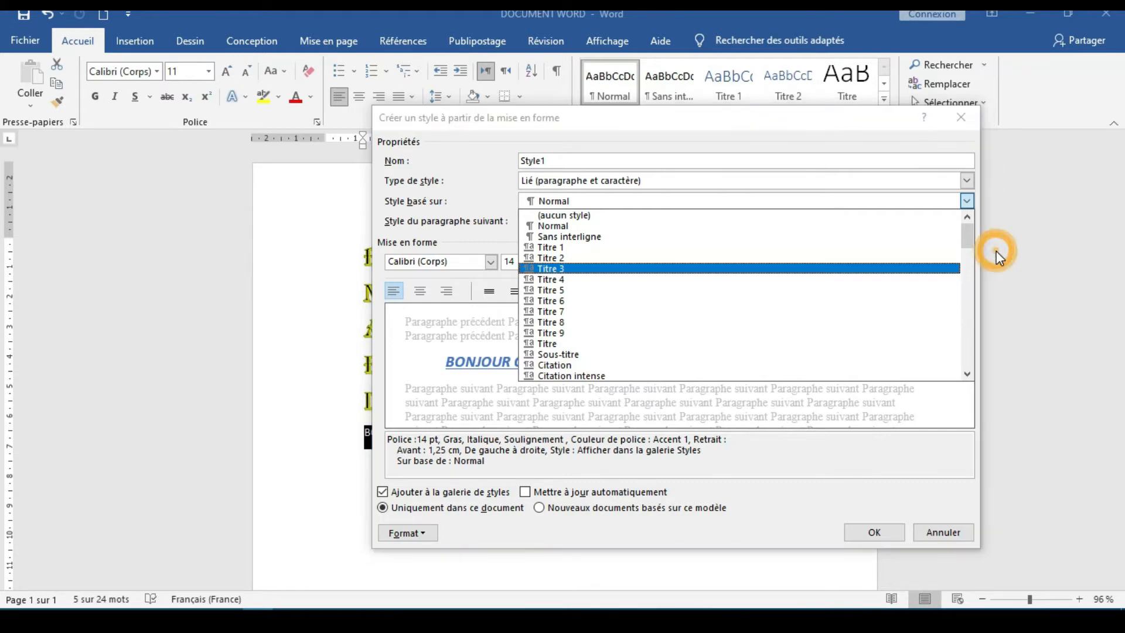
pyautogui.click(967, 201)
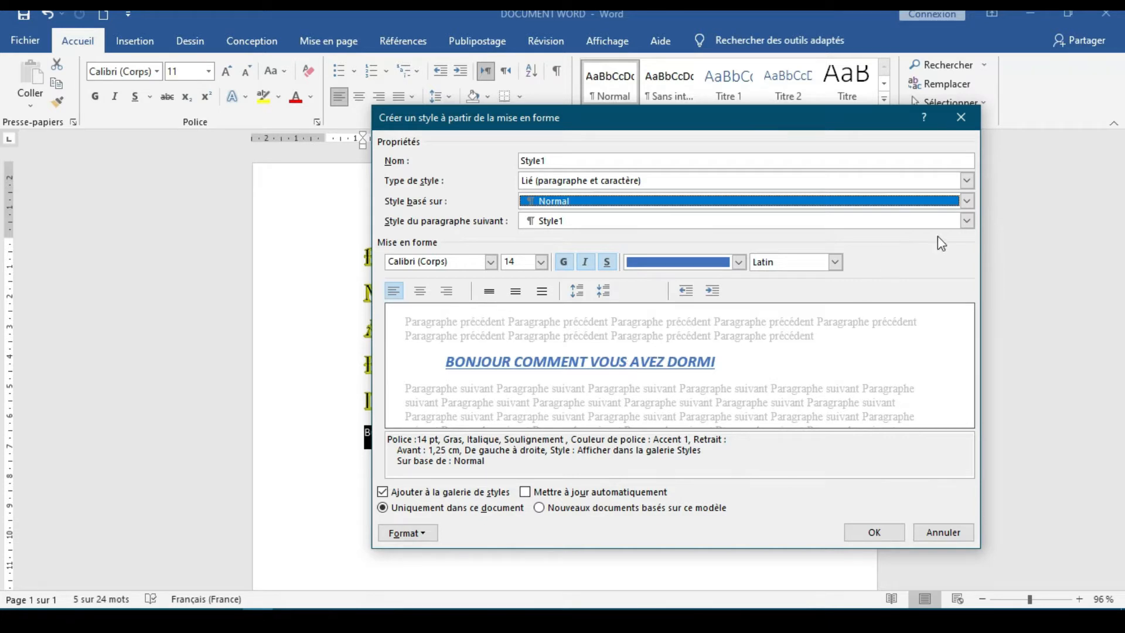
pyautogui.click(968, 221)
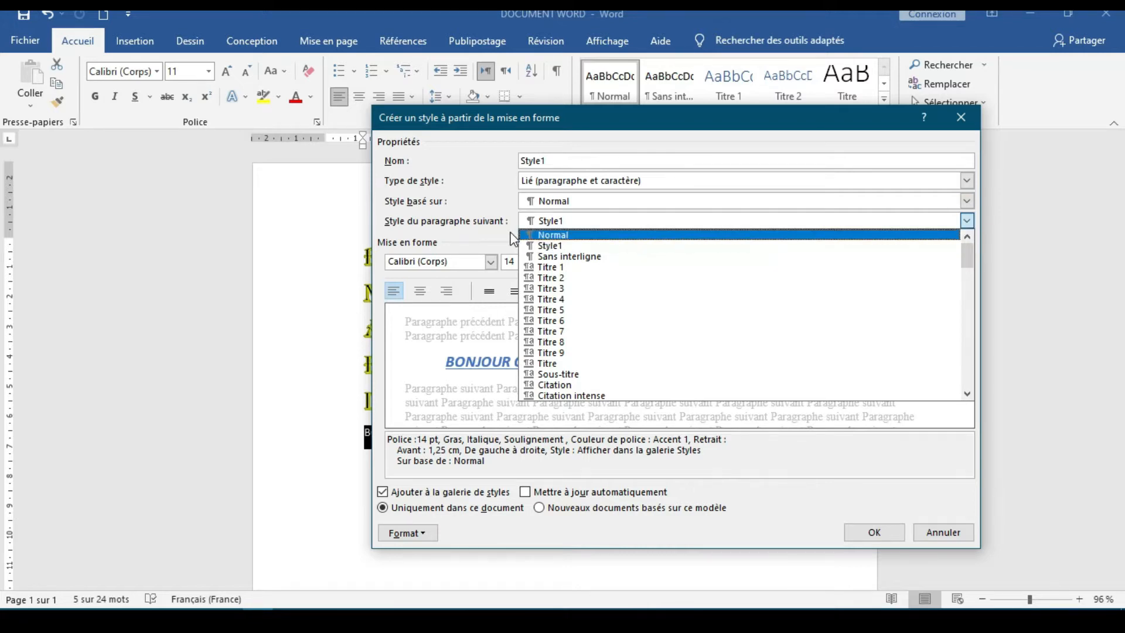
pyautogui.click(1085, 286)
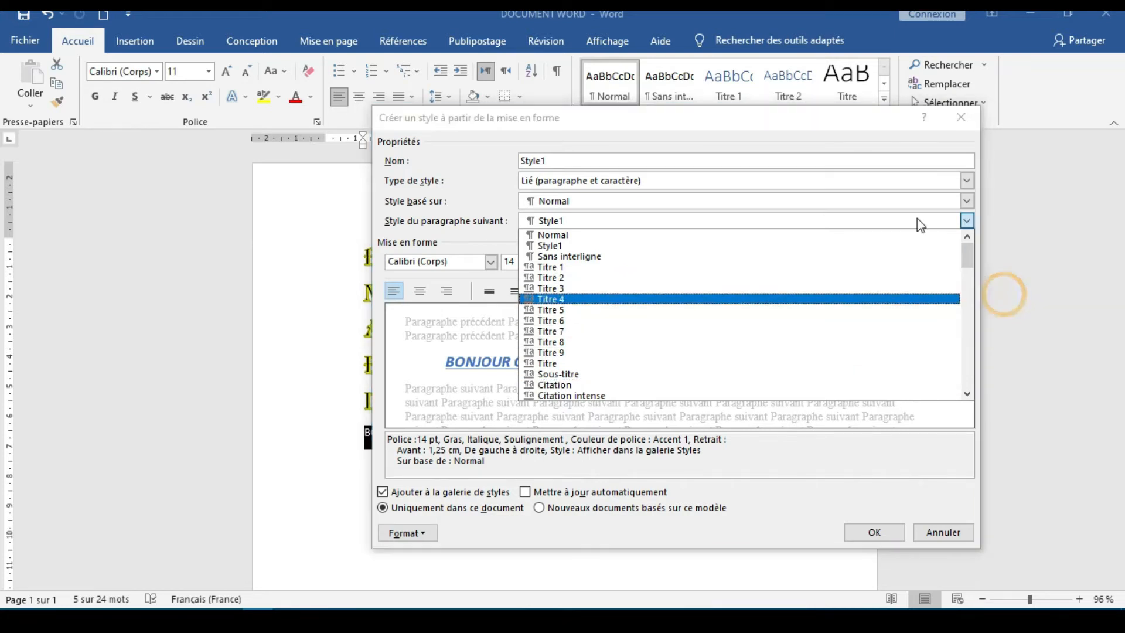
pyautogui.click(756, 138)
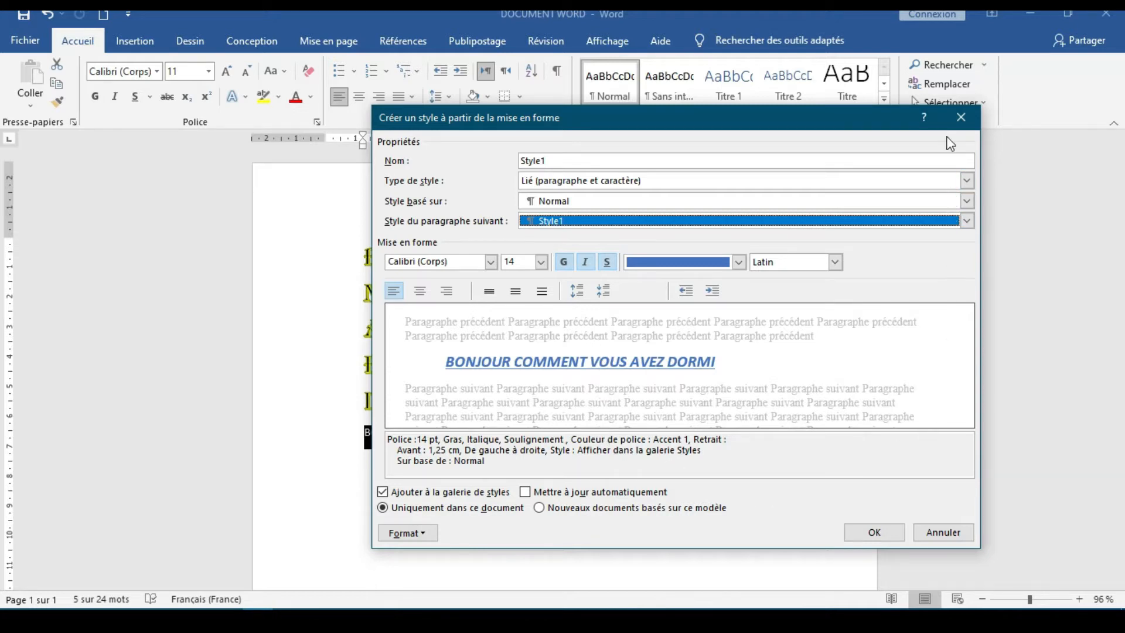
pyautogui.click(961, 119)
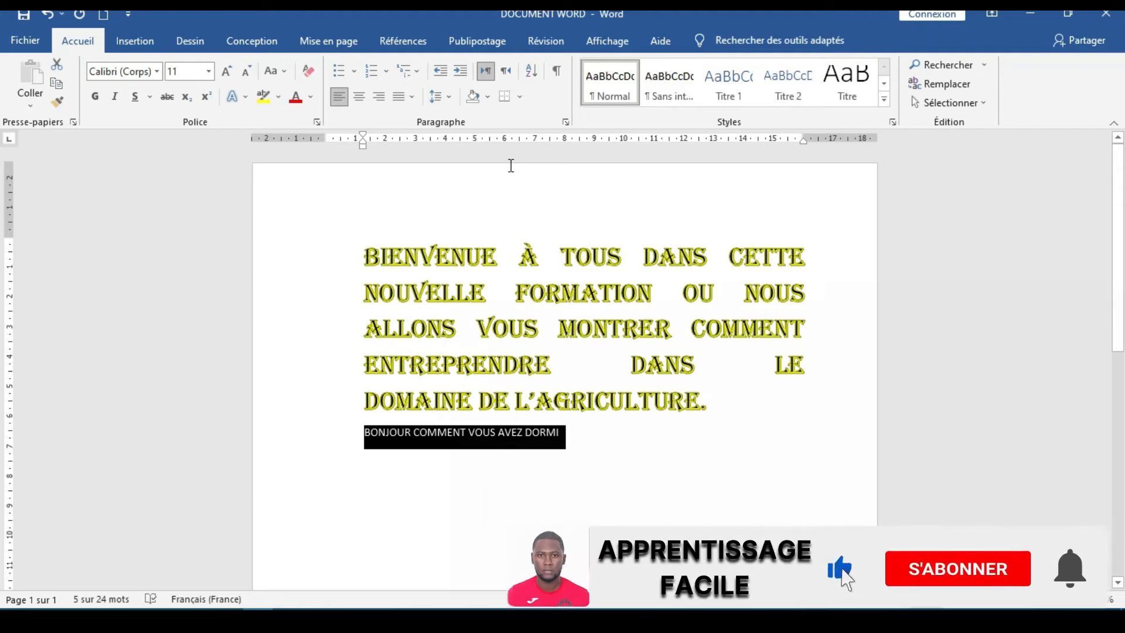
# Apply light blue paragraph shading to the line "BONJOUR COMMENT VOUS AVEZ DORMI"
pyautogui.click(484, 98)
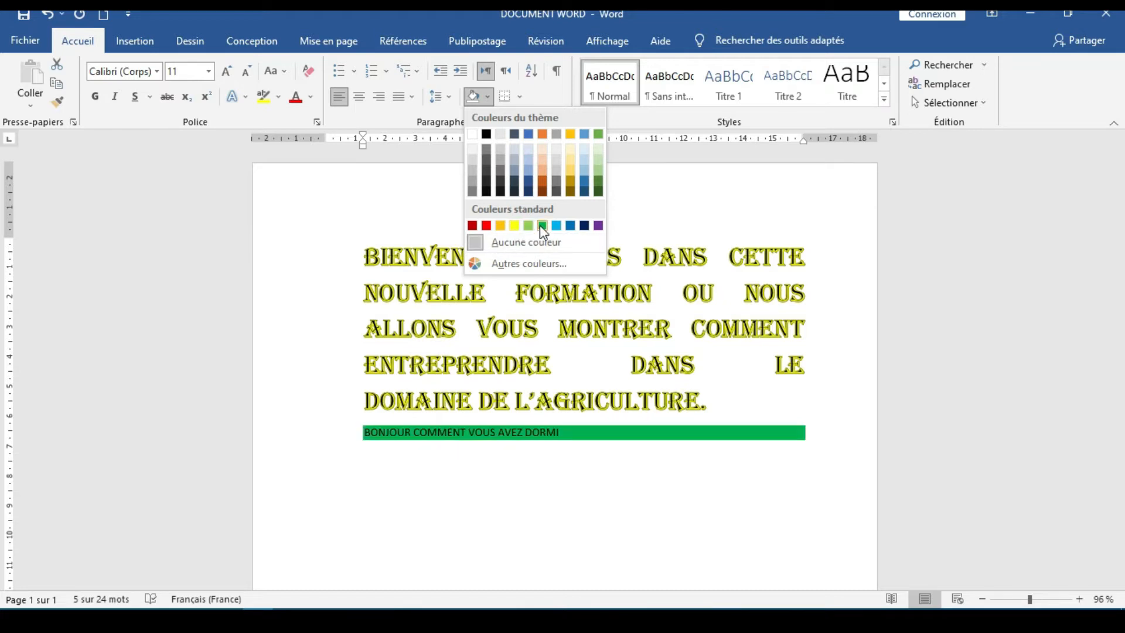
pyautogui.click(556, 226)
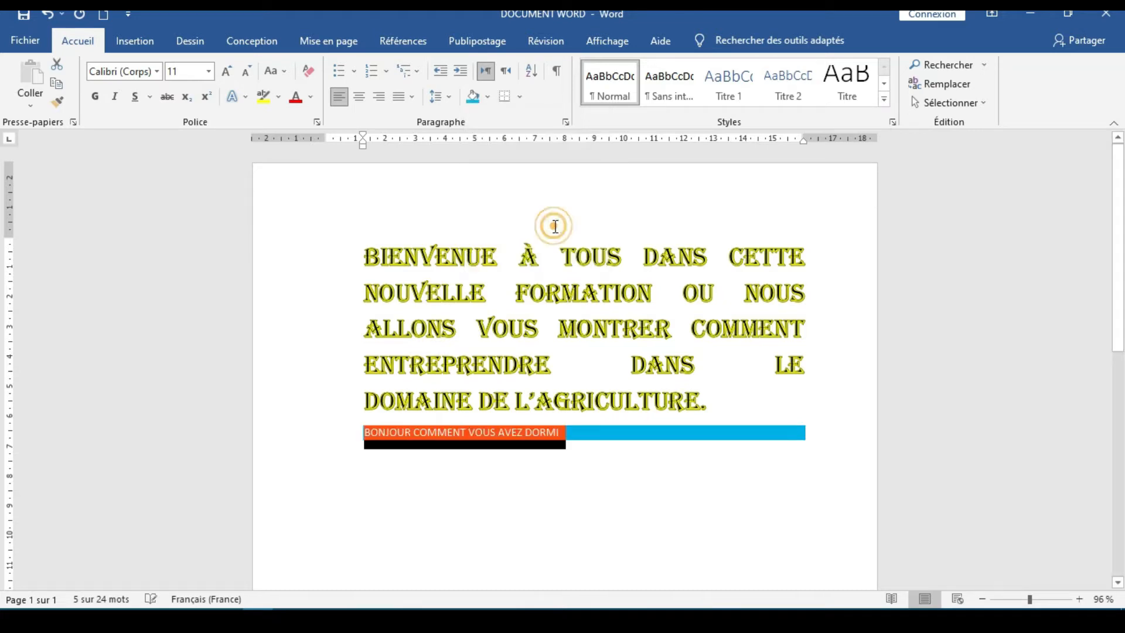
pyautogui.click(563, 510)
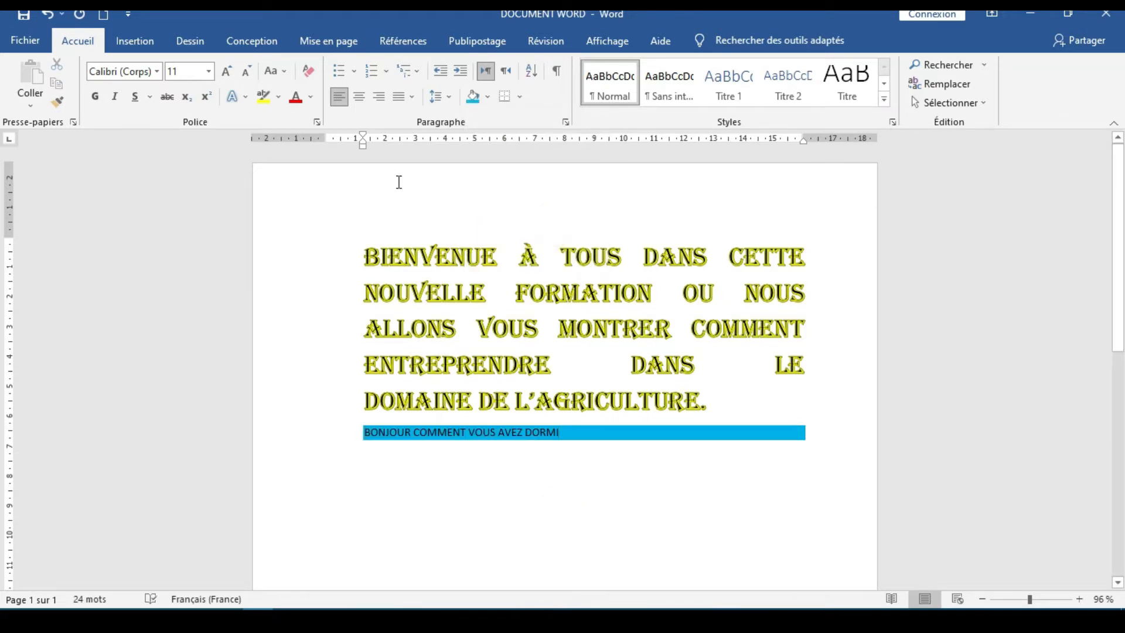
pyautogui.moveTo(565, 434); pyautogui.dragTo(333, 418)
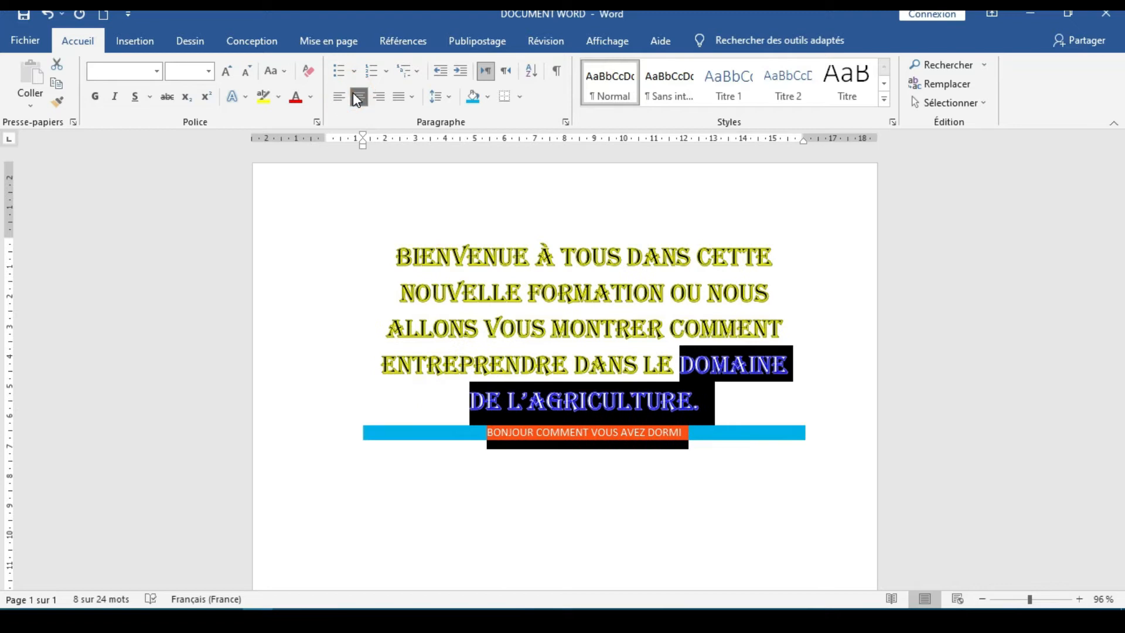
pyautogui.click(47, 13)
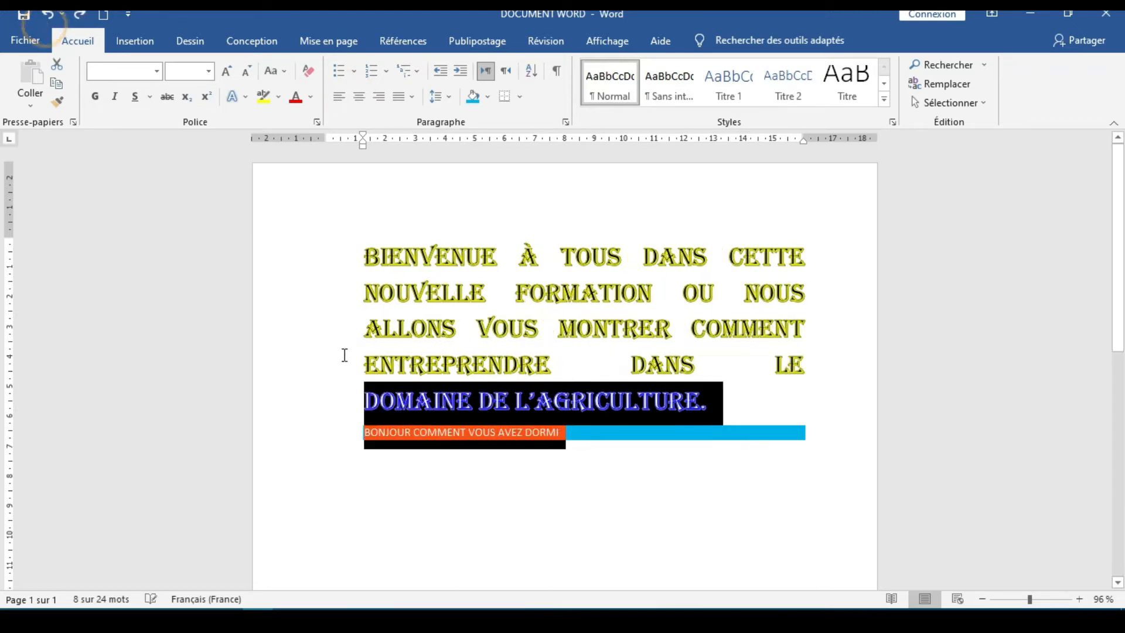
pyautogui.click(477, 476)
# Centre only the line "BONJOUR COMMENT VOUS AVEZ DORMI"
pyautogui.moveTo(557, 435); pyautogui.dragTo(364, 435)
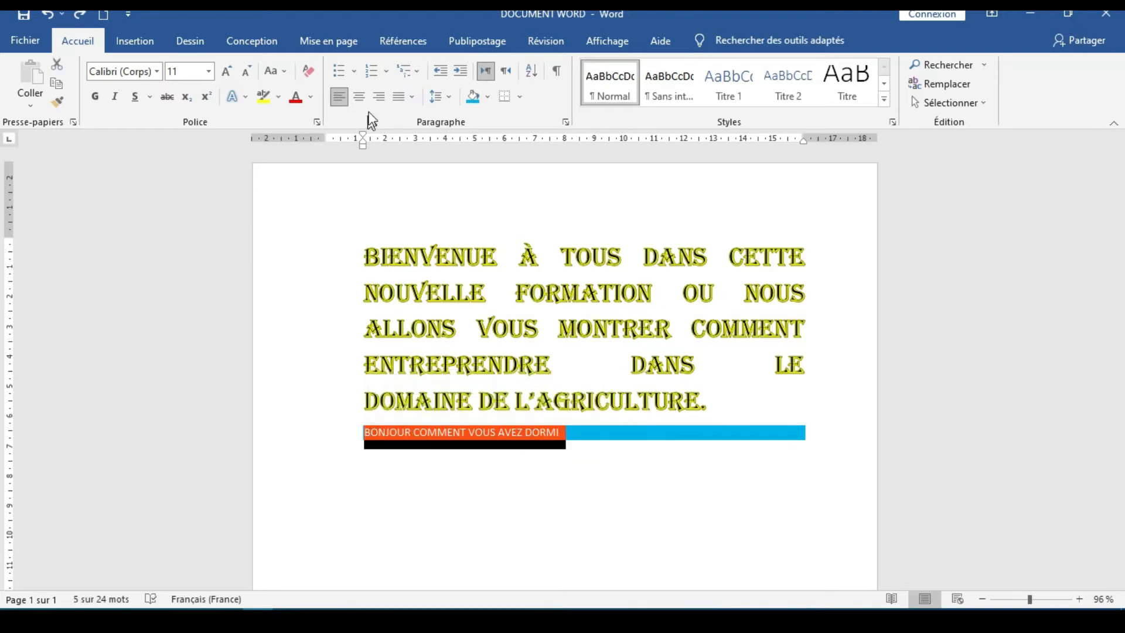
pyautogui.click(359, 97)
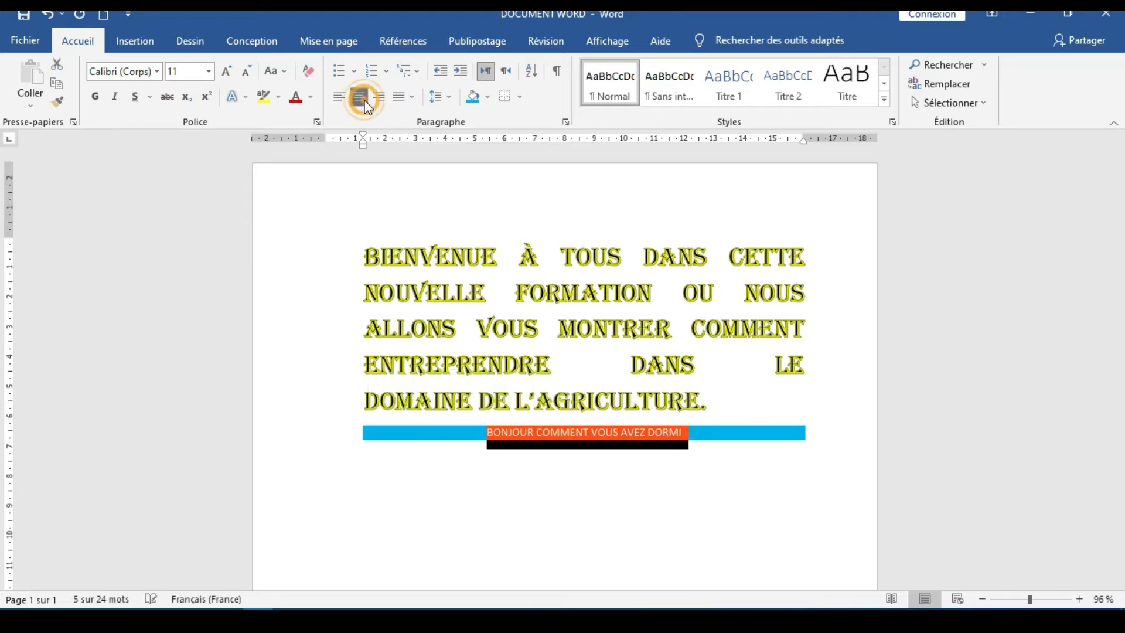
pyautogui.click(423, 473)
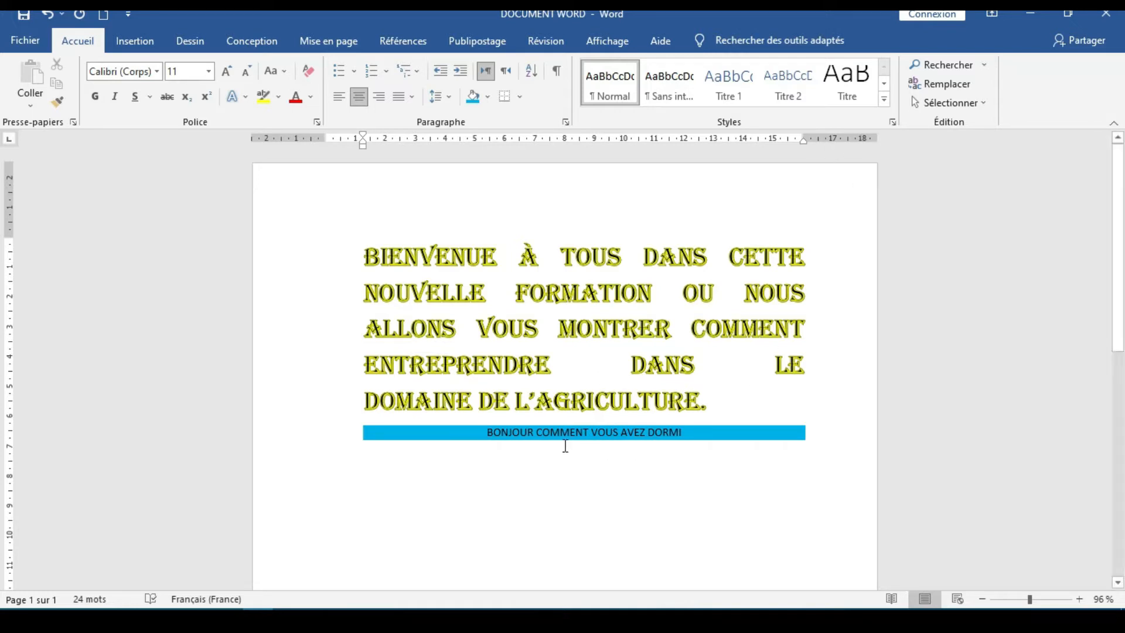
# Apply the Titre style to the line "BONJOUR COMMENT VOUS AVEZ DORMI"
pyautogui.click(883, 100)
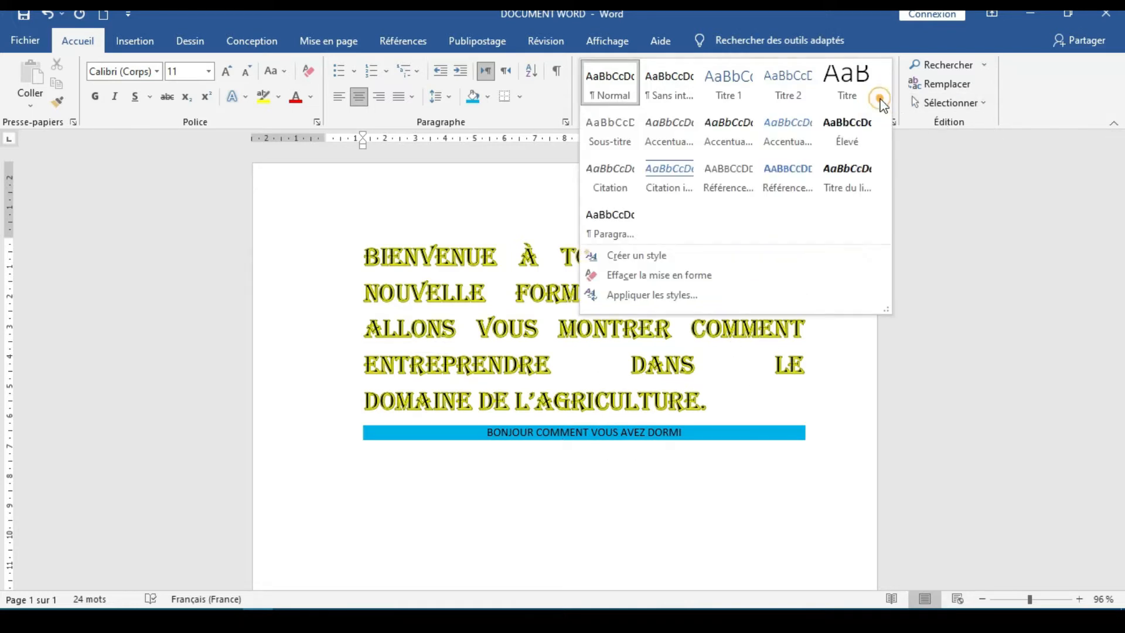
pyautogui.click(861, 97)
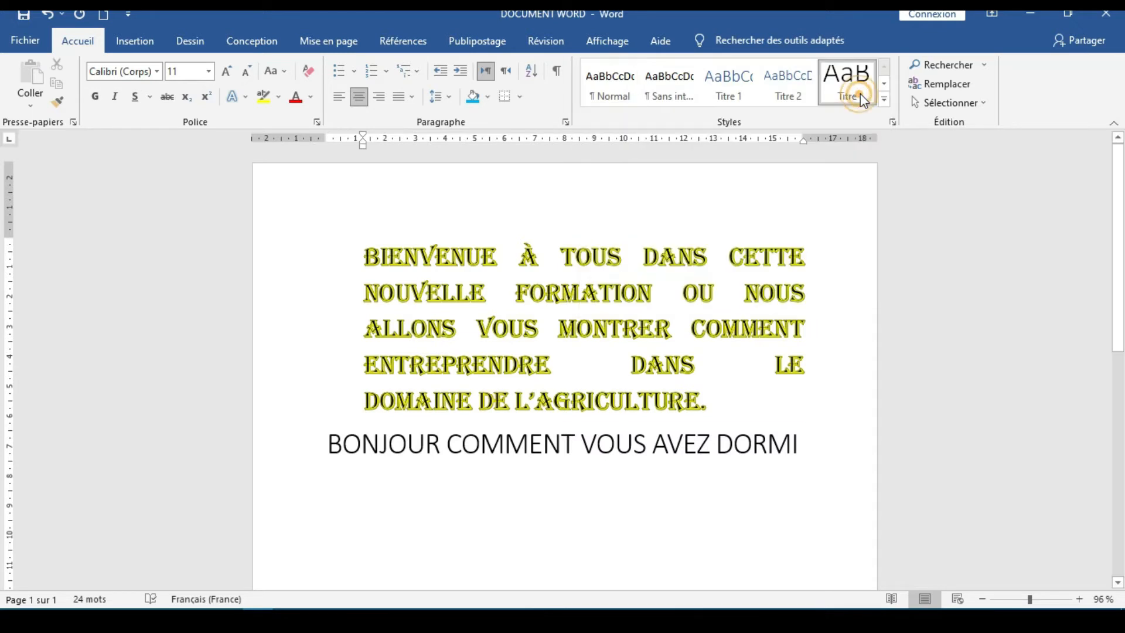
pyautogui.click(645, 504)
# Shade the "BONJOUR COMMENT VOUS AVEZ DORMI" title line light blue and apply all borders (Toutes les bordures) to it
pyautogui.moveTo(852, 440); pyautogui.dragTo(319, 477)
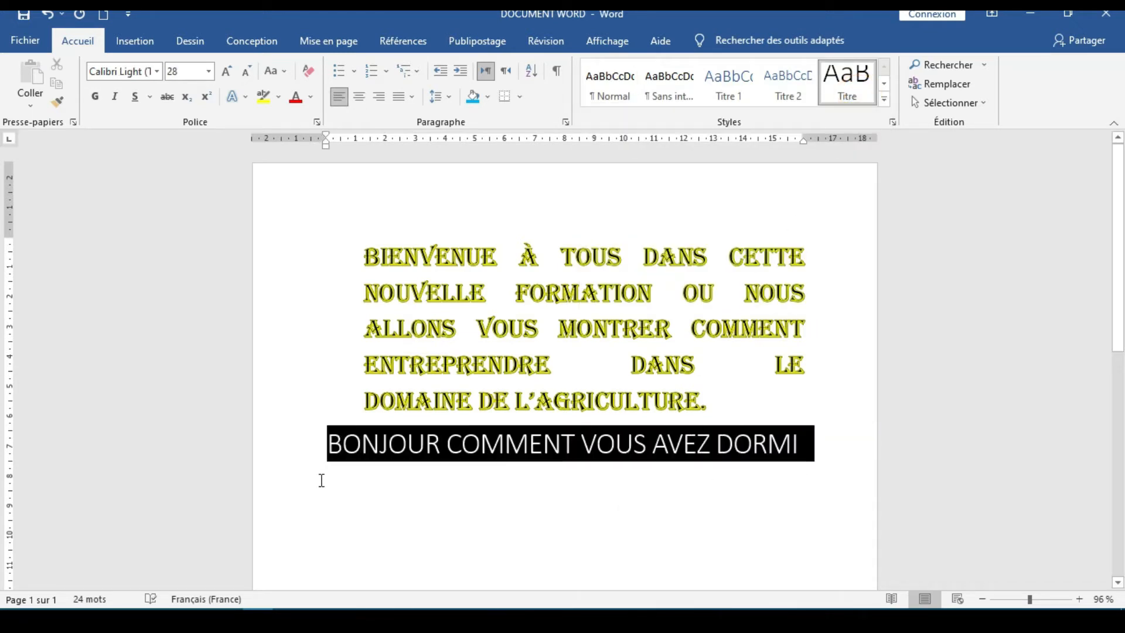
pyautogui.click(473, 96)
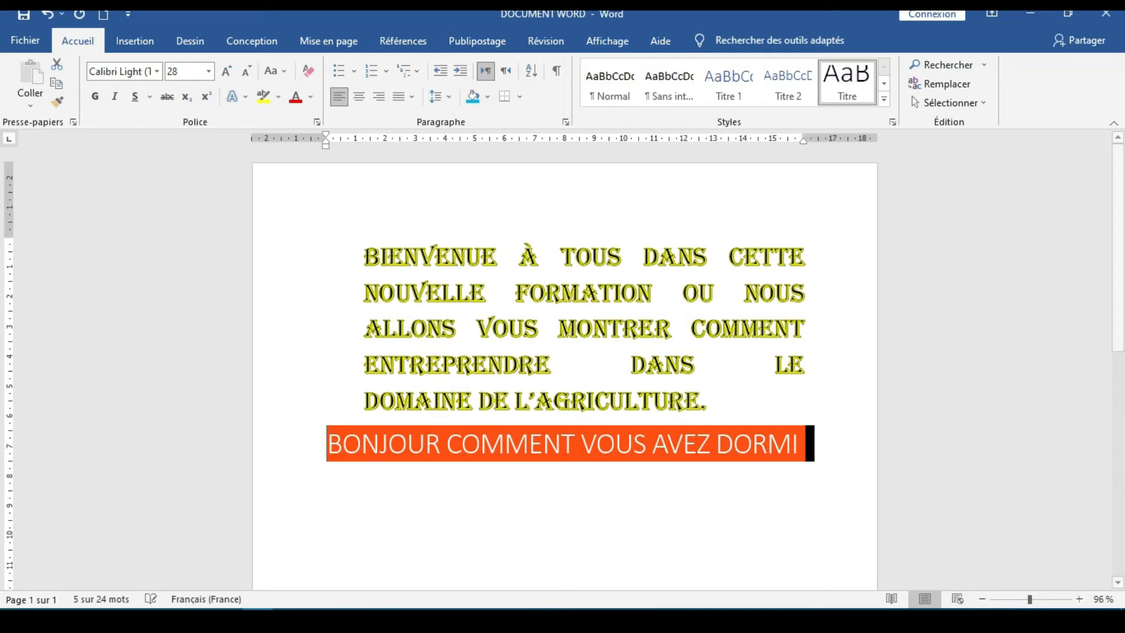
pyautogui.click(601, 542)
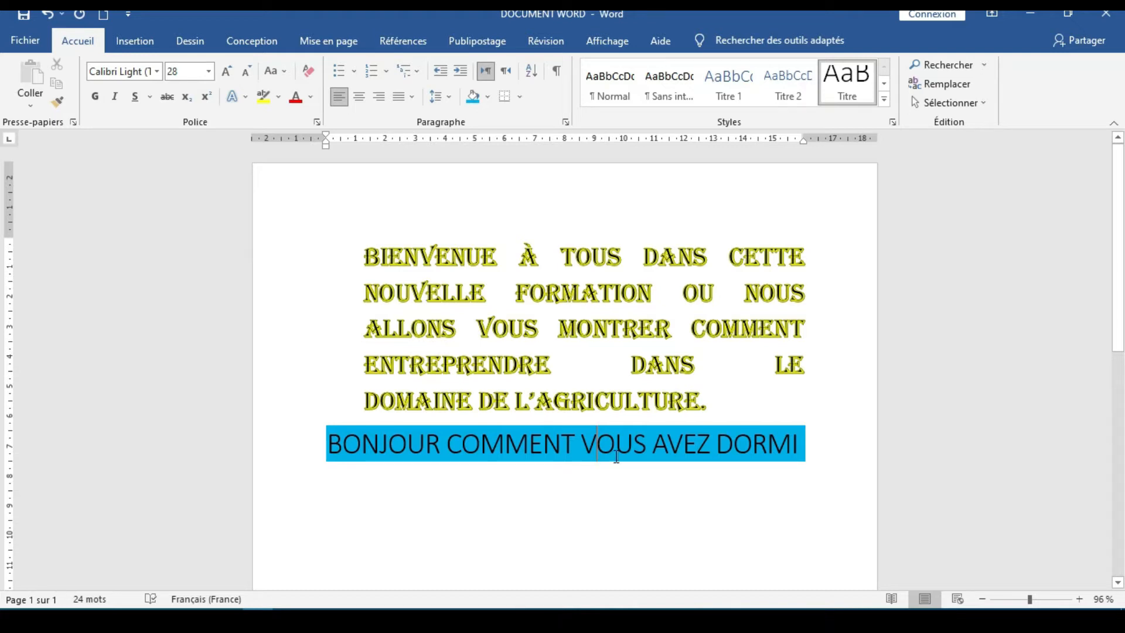
pyautogui.click(520, 98)
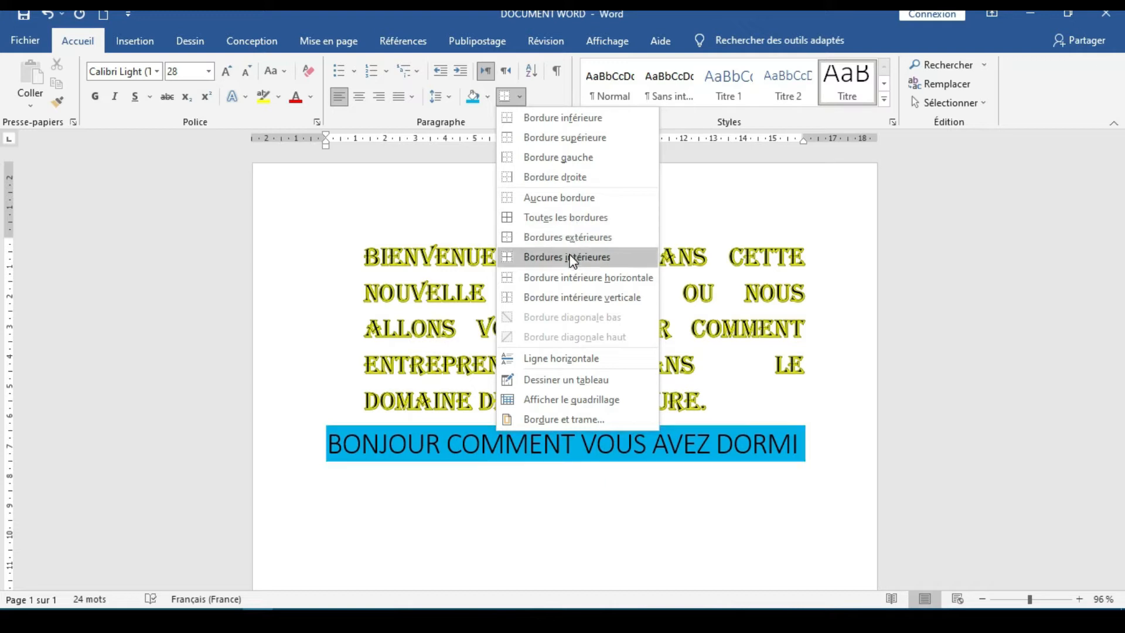
pyautogui.click(569, 218)
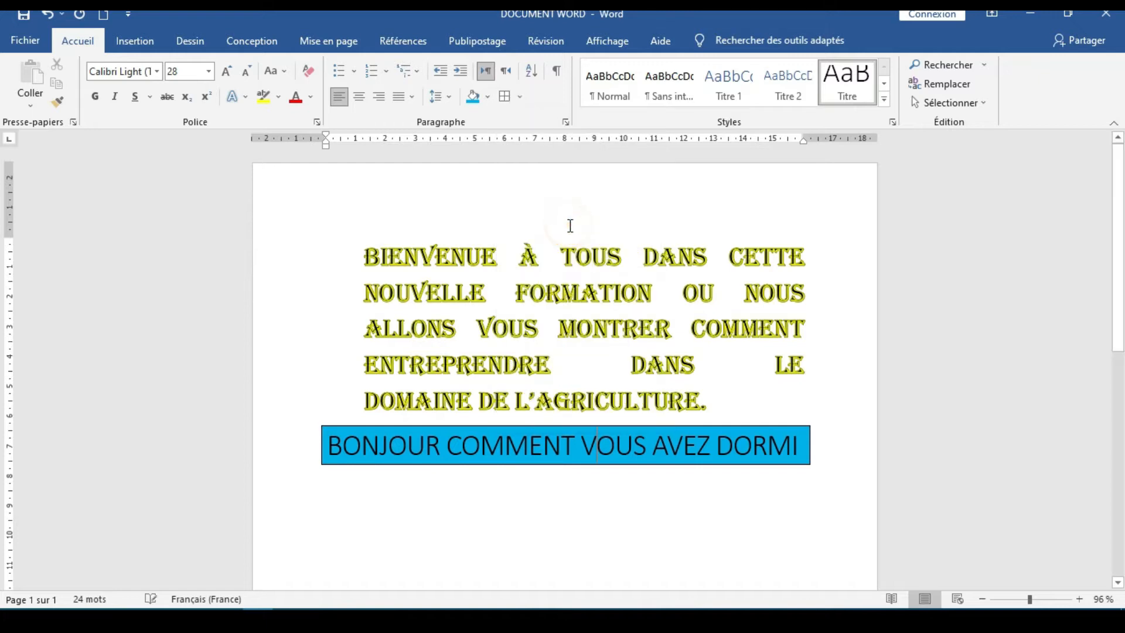
pyautogui.click(613, 494)
pyautogui.click(136, 41)
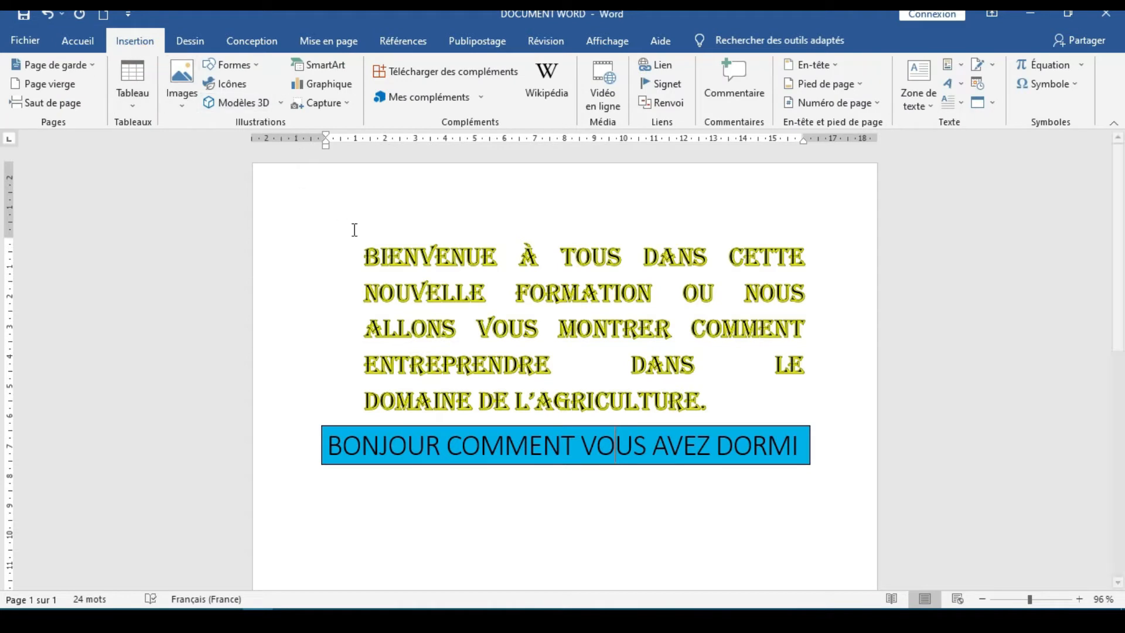
pyautogui.scroll(-5, 495, 357)
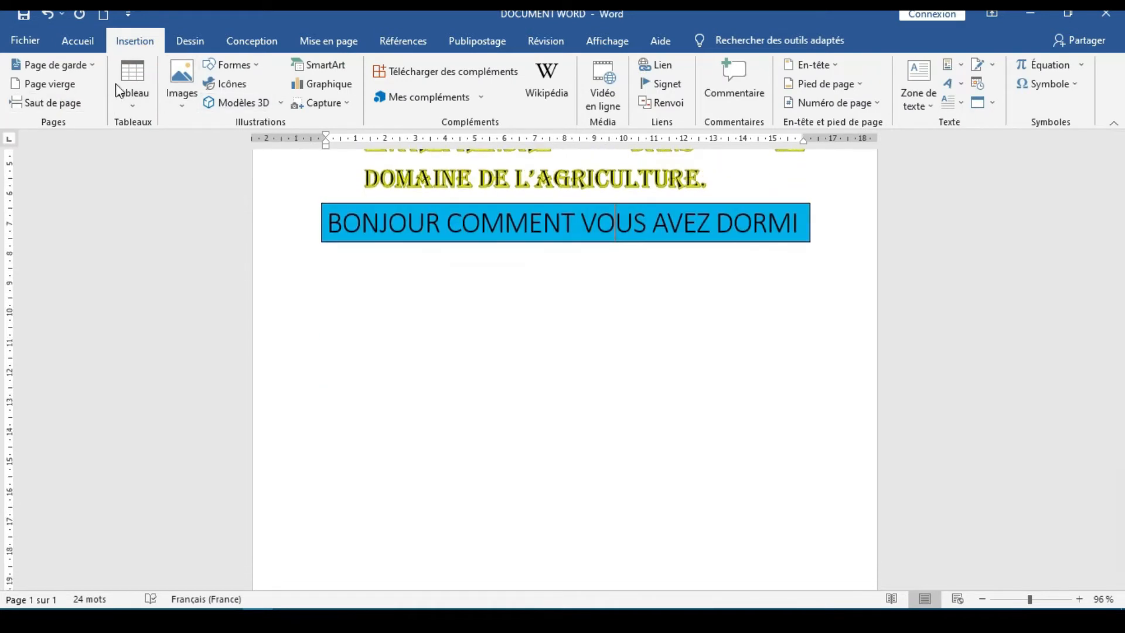
pyautogui.click(125, 107)
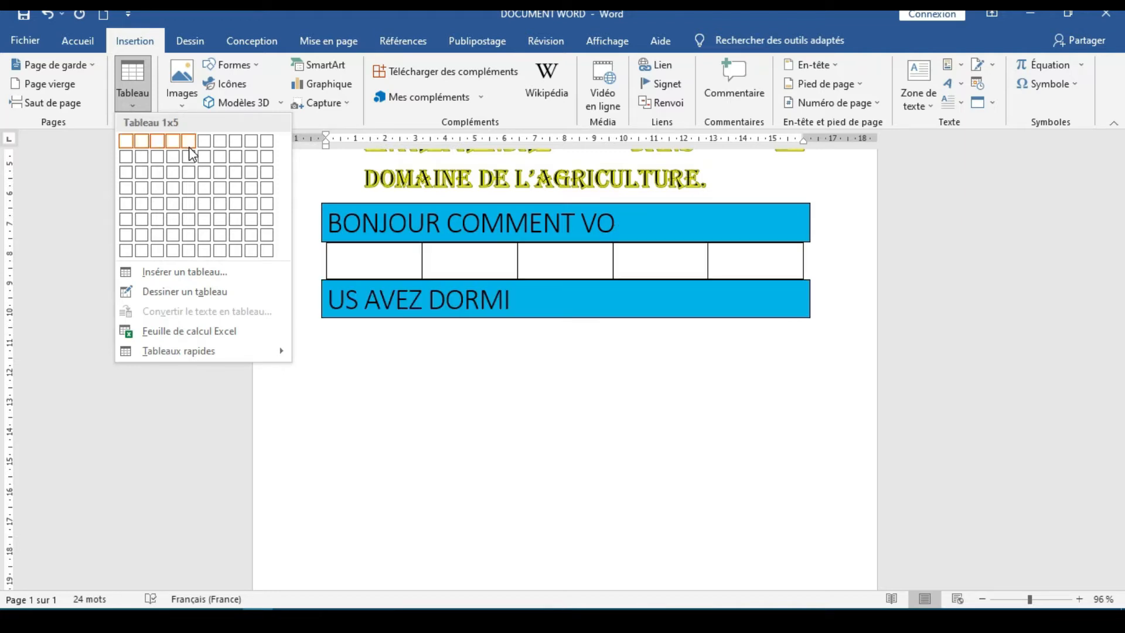
pyautogui.click(461, 322)
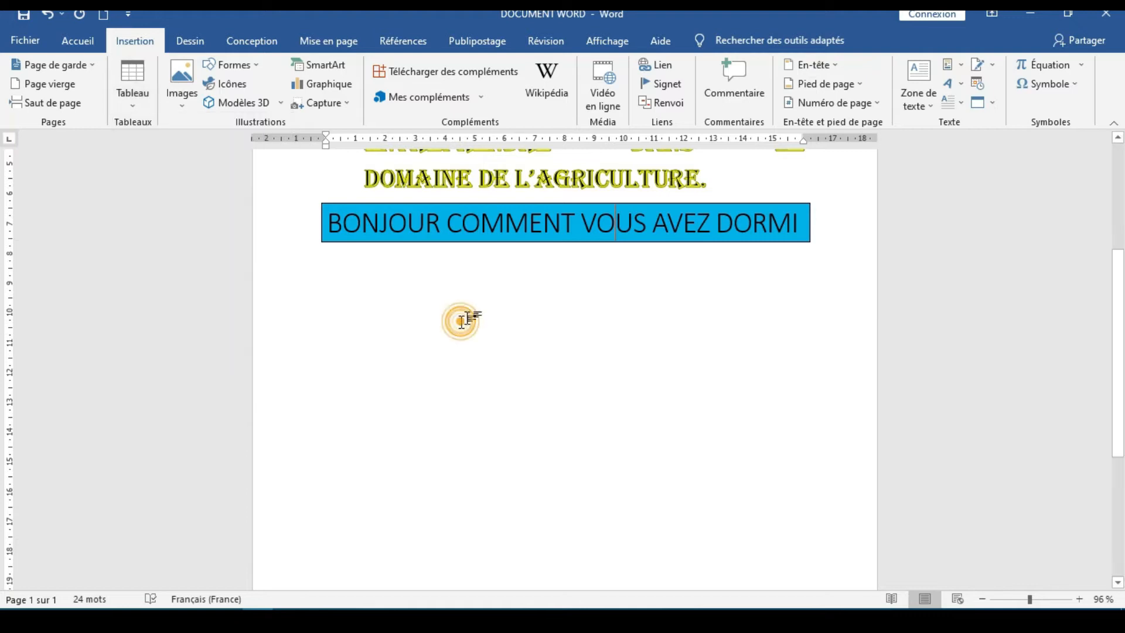
# Add two blank lines after the shaded line "BONJOUR COMMENT VOUS AVEZ DORMI"
pyautogui.click(329, 295)
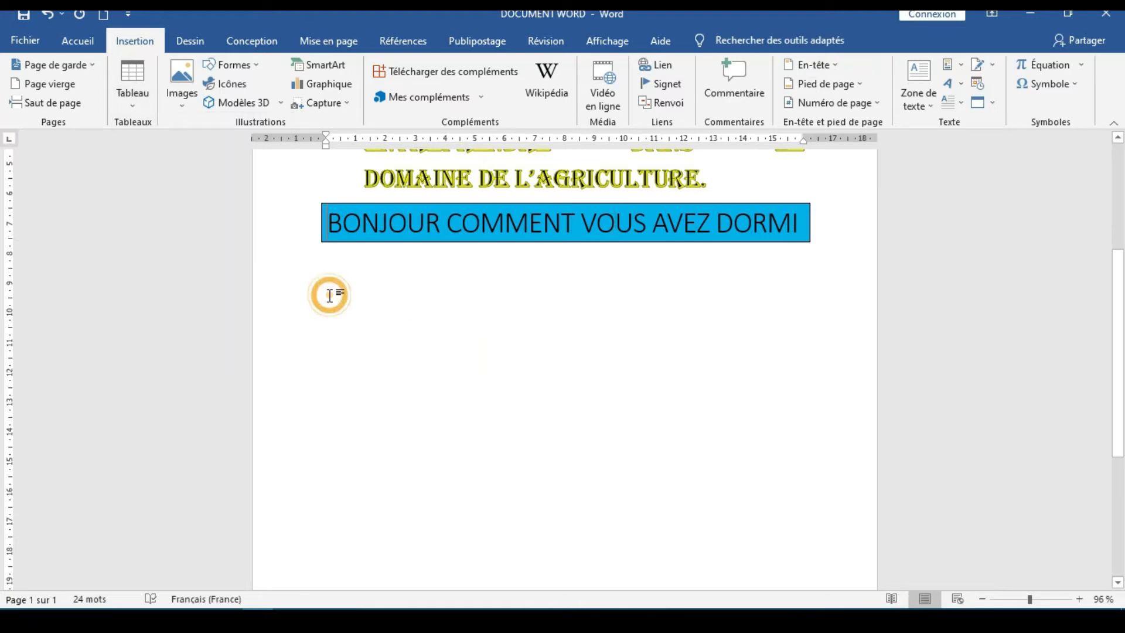
pyautogui.click(843, 218)
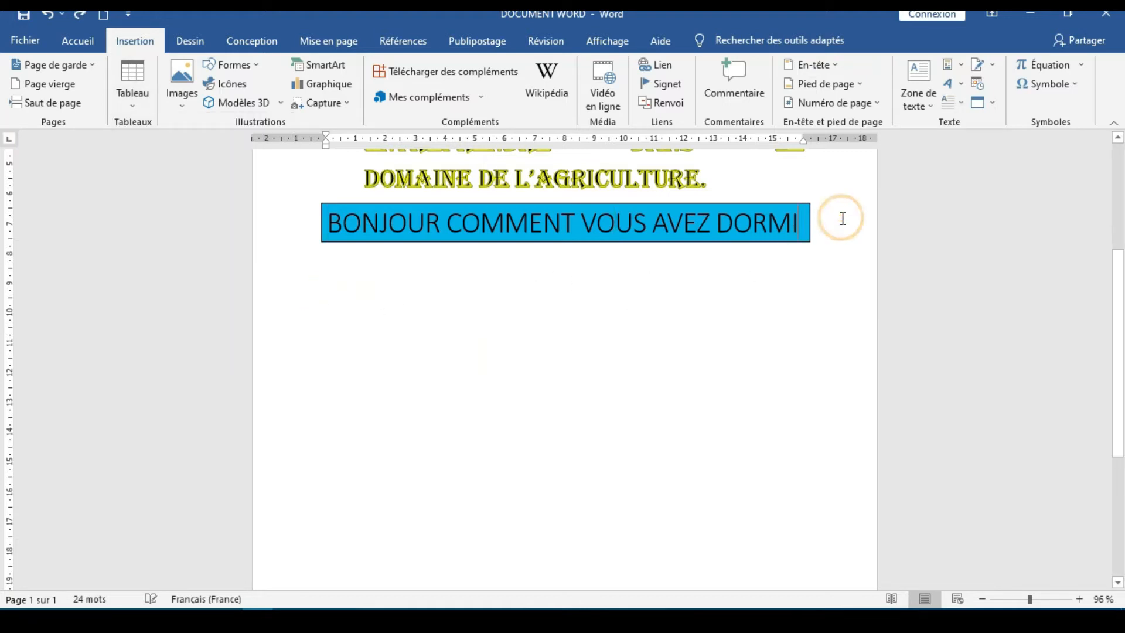
pyautogui.press('Return')
pyautogui.press('Return')
# Insert a table with 5 columns and 10 rows on the blank line, keeping the fixed column width on Auto
pyautogui.click(125, 98)
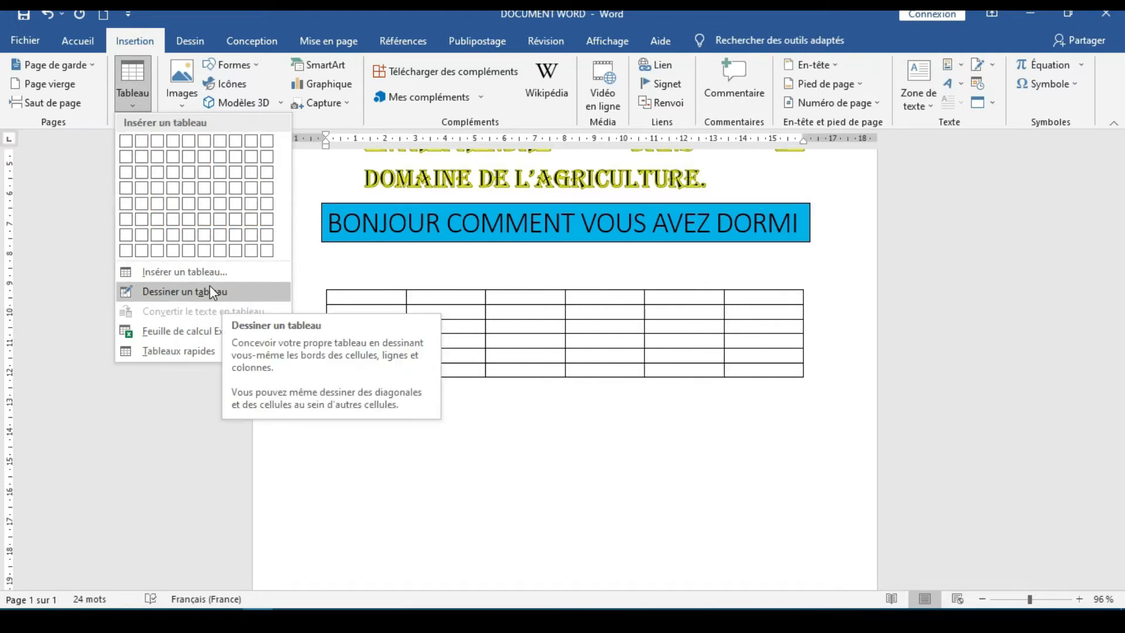
pyautogui.click(328, 427)
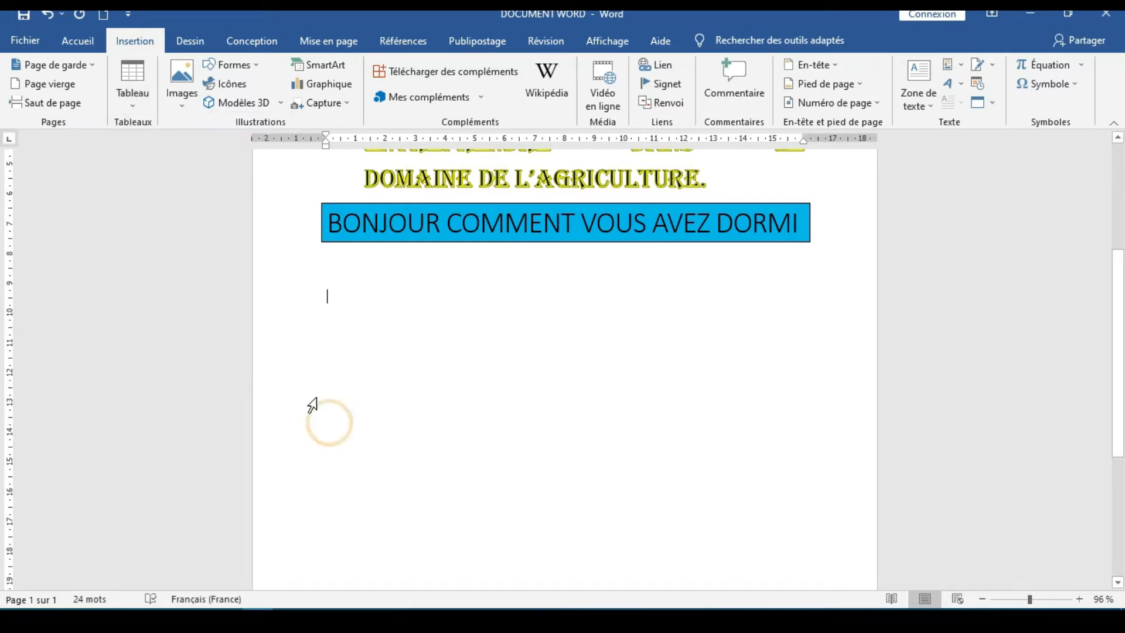
pyautogui.click(133, 88)
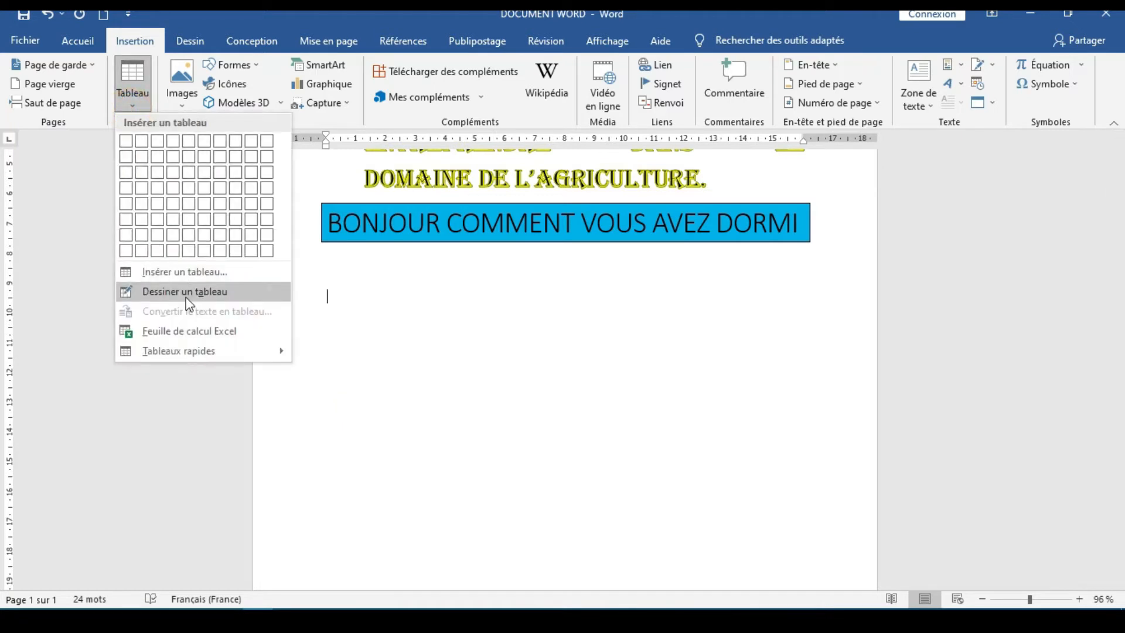
pyautogui.click(185, 276)
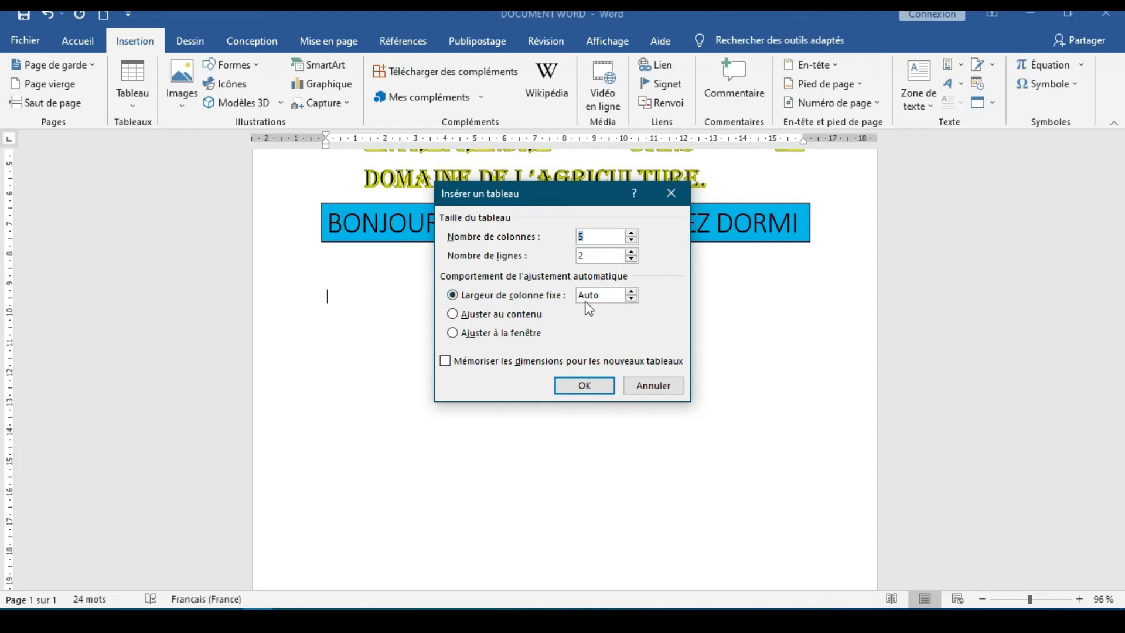
pyautogui.click(627, 292)
pyautogui.click(632, 299)
pyautogui.click(631, 252)
pyautogui.click(631, 252)
pyautogui.click(631, 252)
pyautogui.click(631, 252)
pyautogui.click(591, 387)
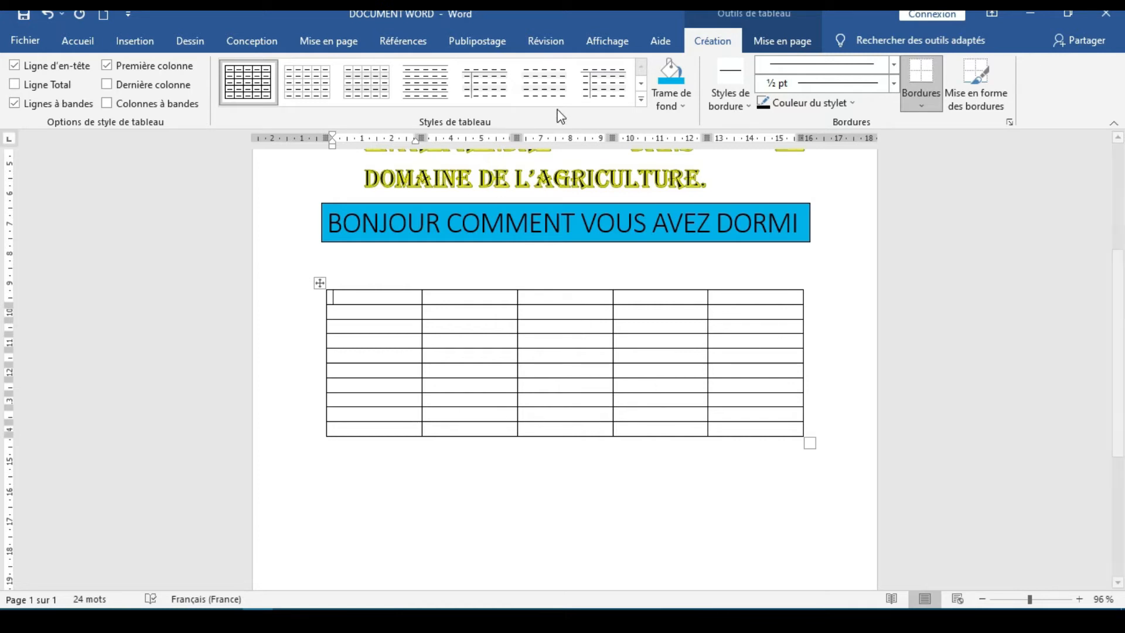
# Apply the blue grid table style with a solid blue header row and light blue banded rows to the table
pyautogui.click(641, 100)
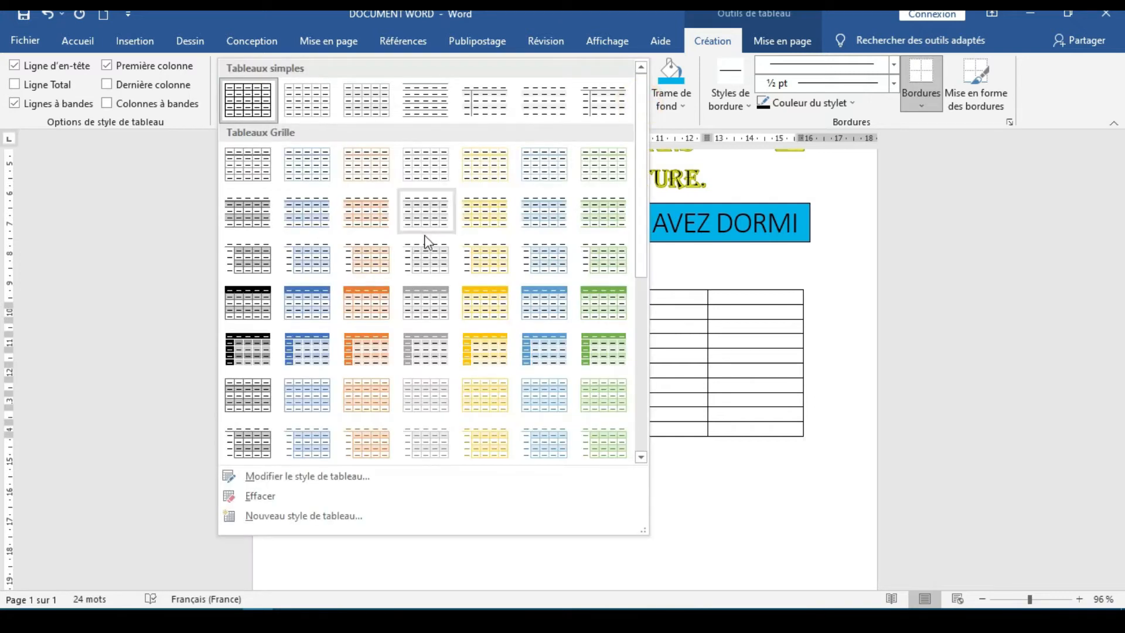
pyautogui.click(316, 321)
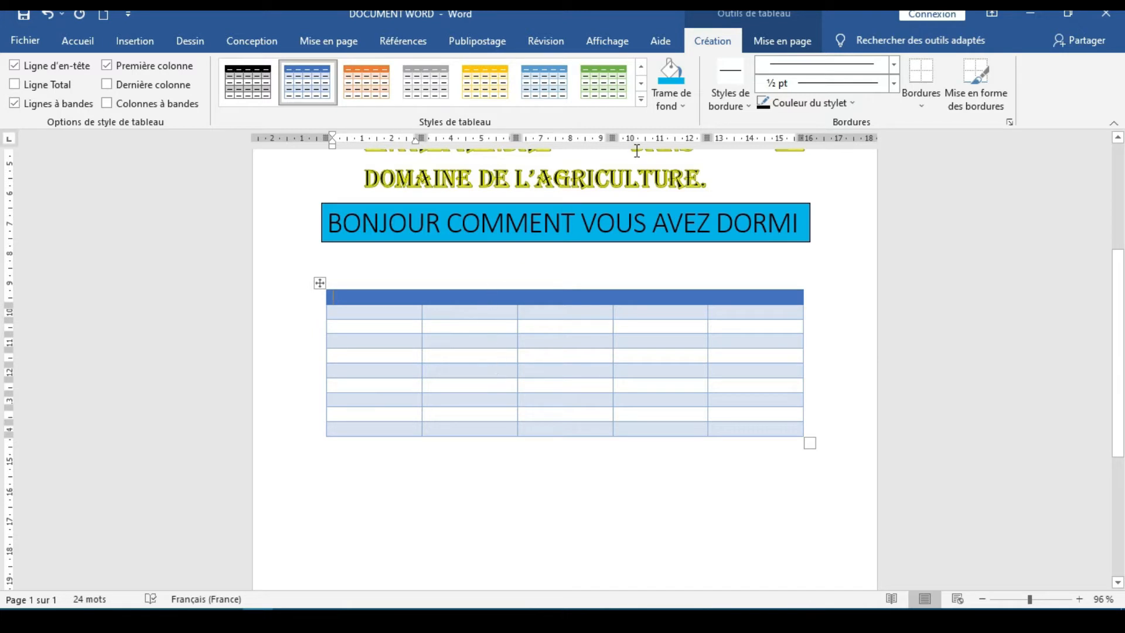
pyautogui.click(684, 108)
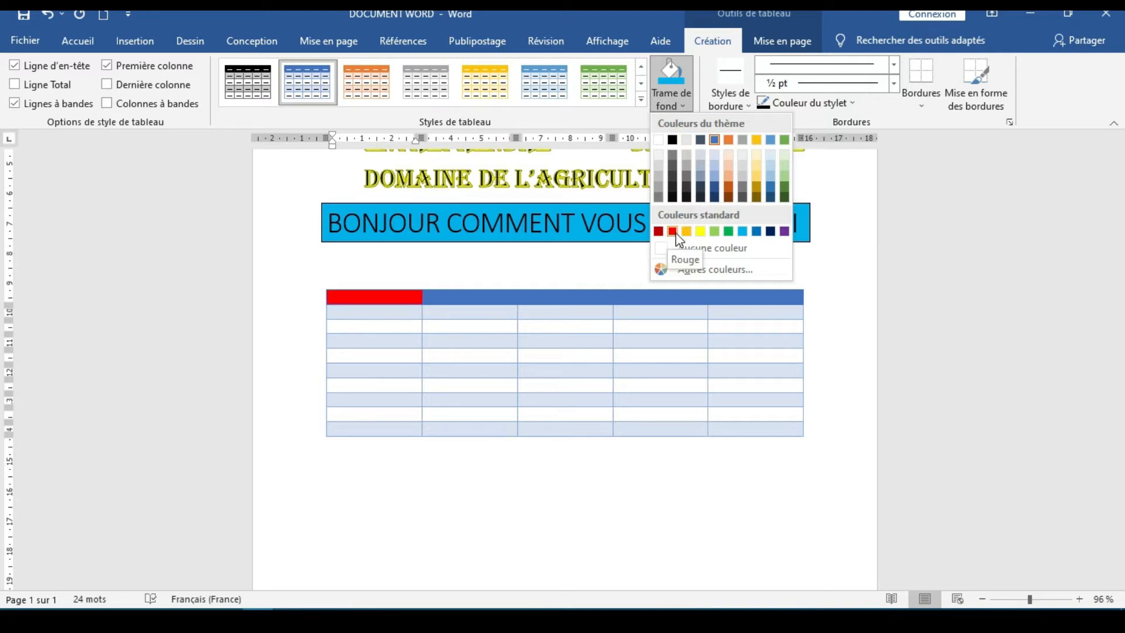
pyautogui.click(616, 482)
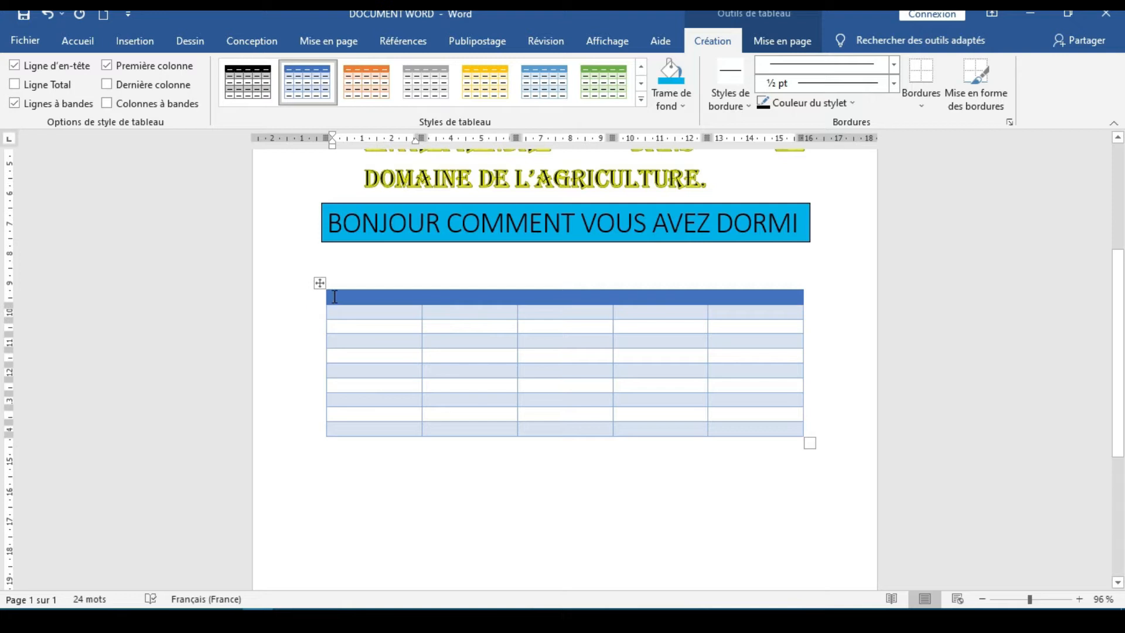
# Shade the second cell of the table's header row light green, and change that shading to red
pyautogui.moveTo(327, 354)
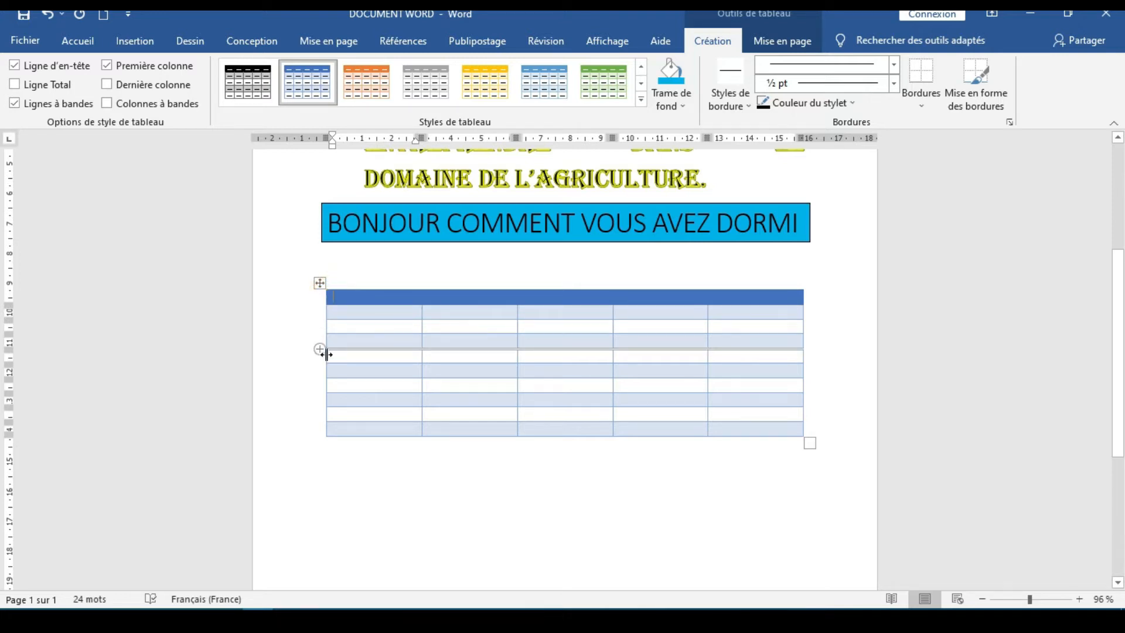
pyautogui.click(326, 300)
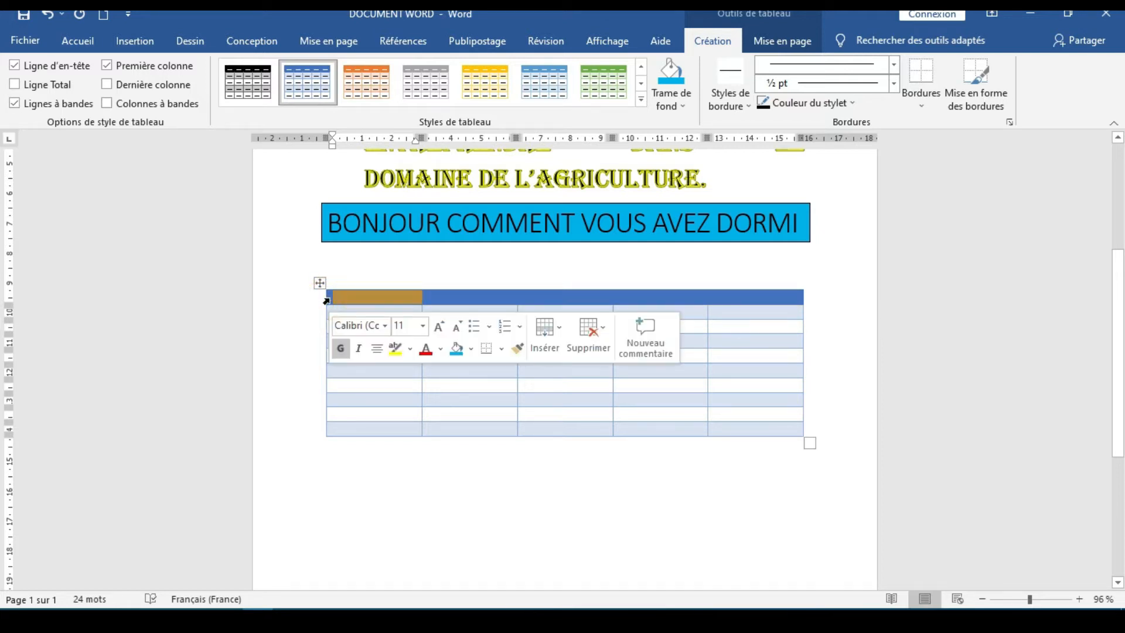
pyautogui.click(422, 300)
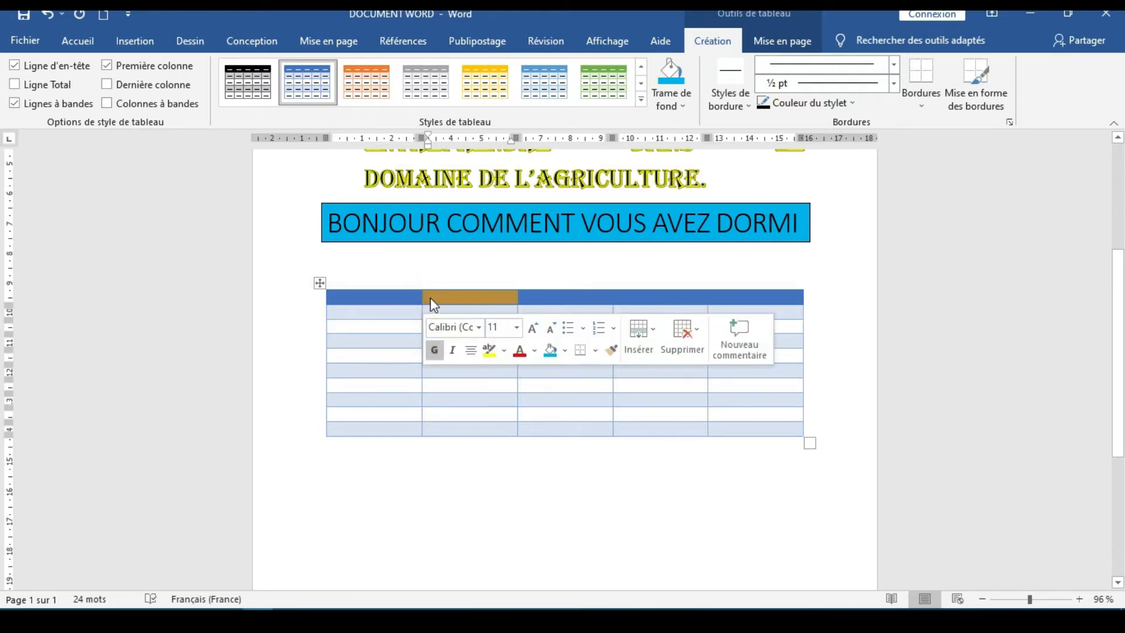
pyautogui.click(683, 107)
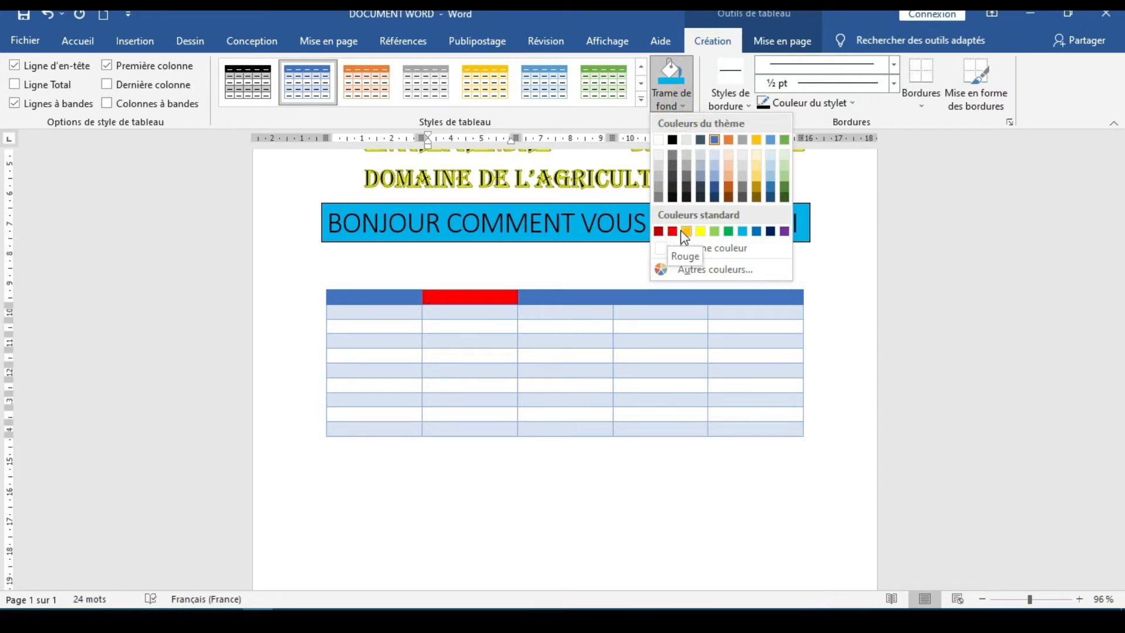
pyautogui.click(715, 232)
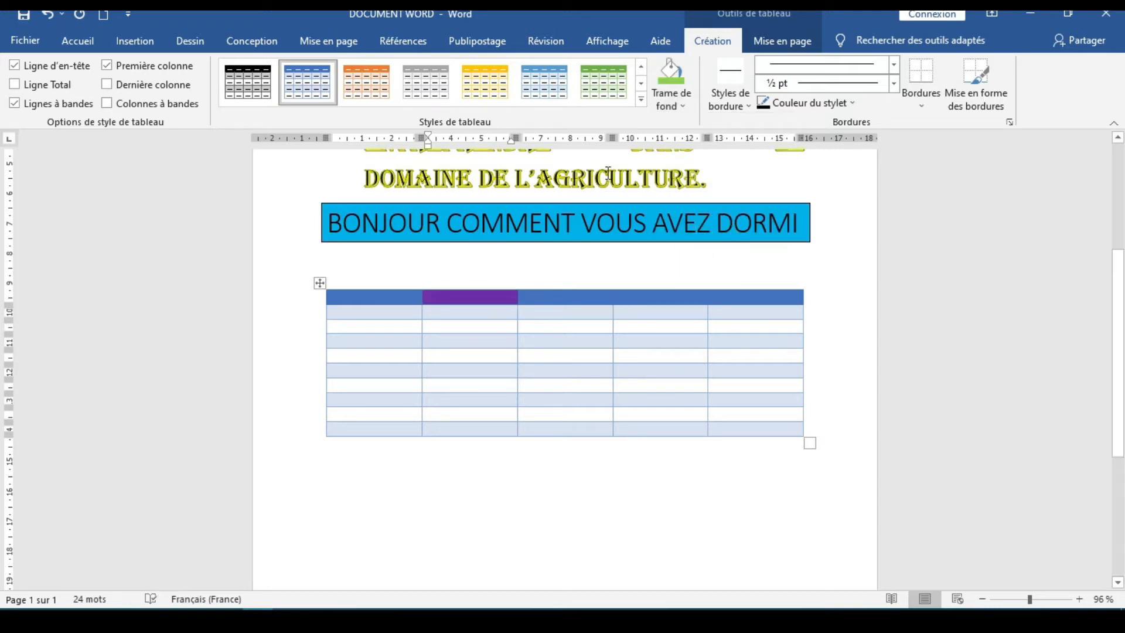
pyautogui.click(684, 104)
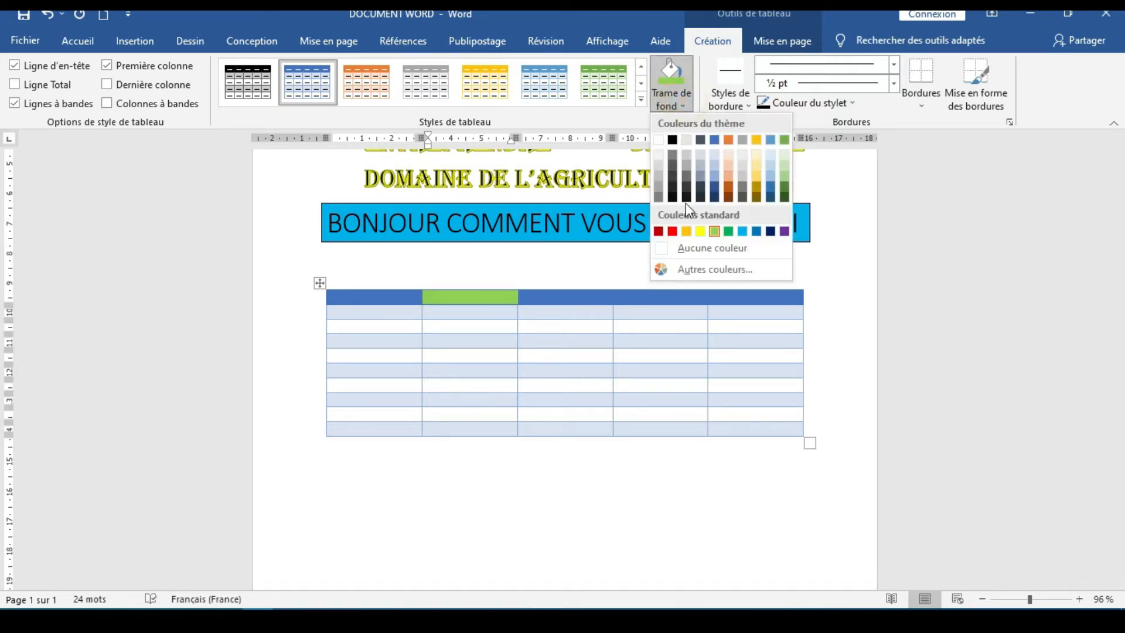
pyautogui.click(673, 233)
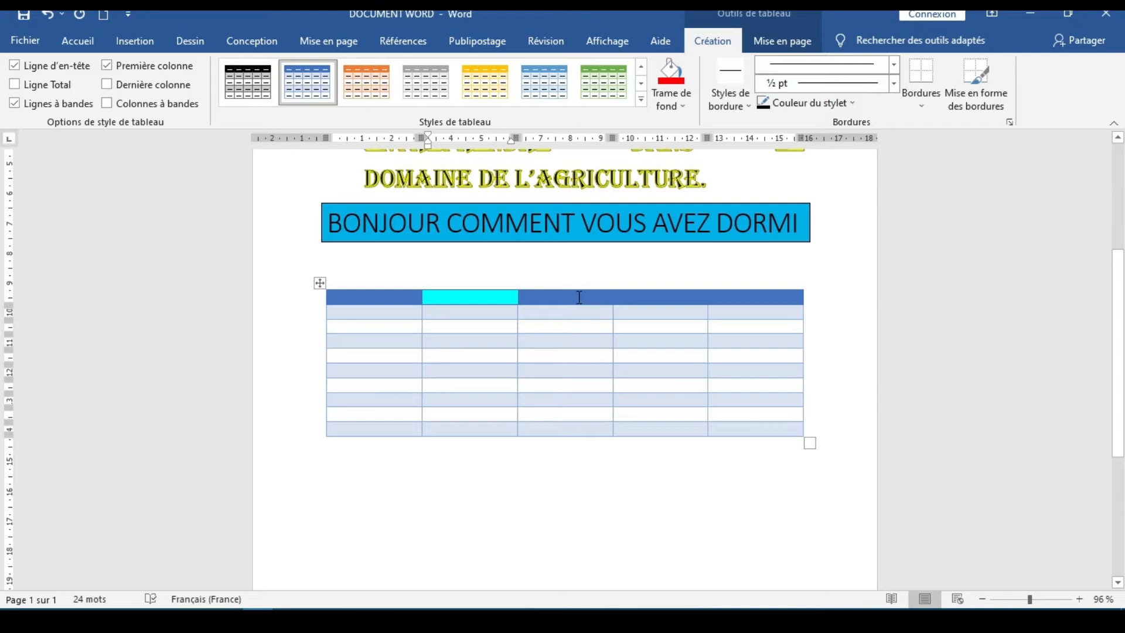
# Shade the last cell of the table's header row yellow
pyautogui.click(582, 298)
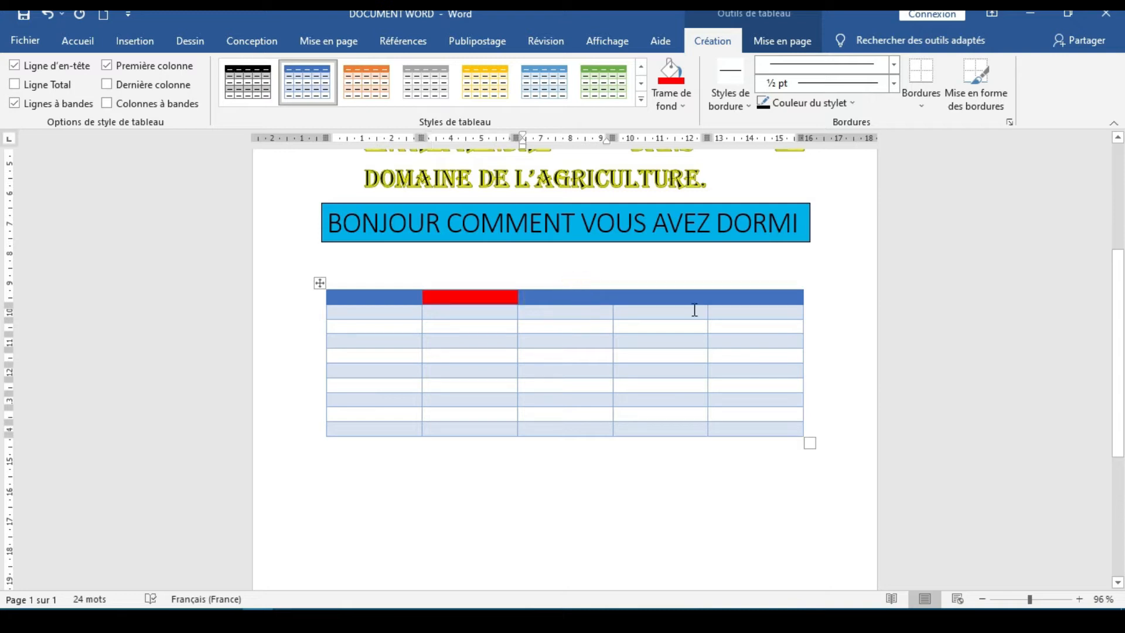
pyautogui.click(796, 298)
pyautogui.click(675, 106)
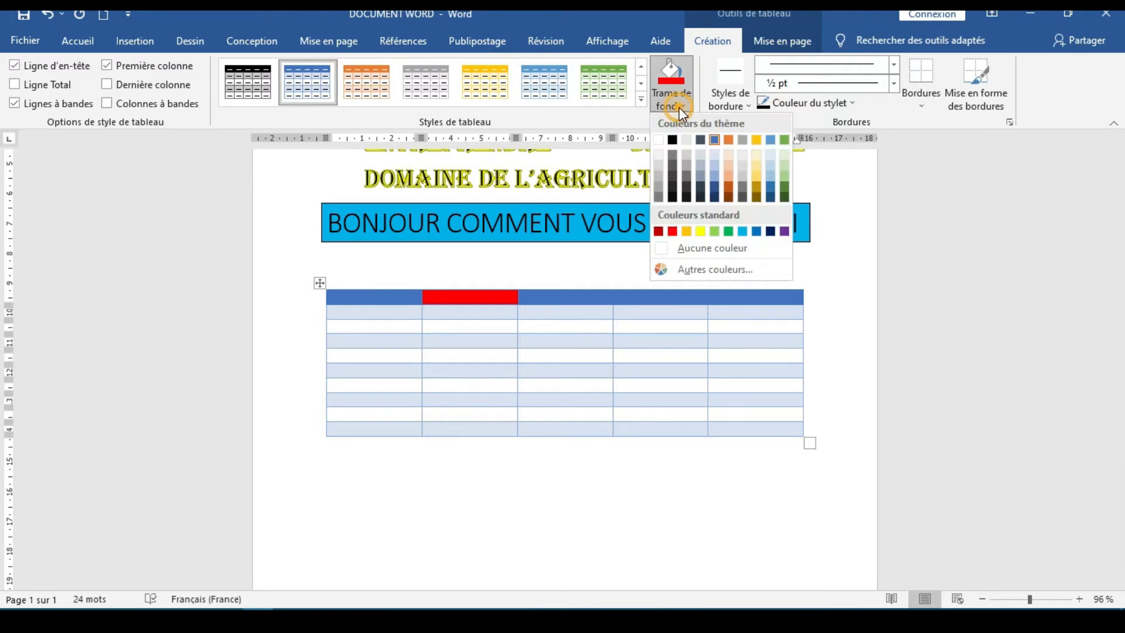
pyautogui.click(701, 232)
# Shade the fourth header cell of the table dark blue and the third header cell light green
pyautogui.click(650, 293)
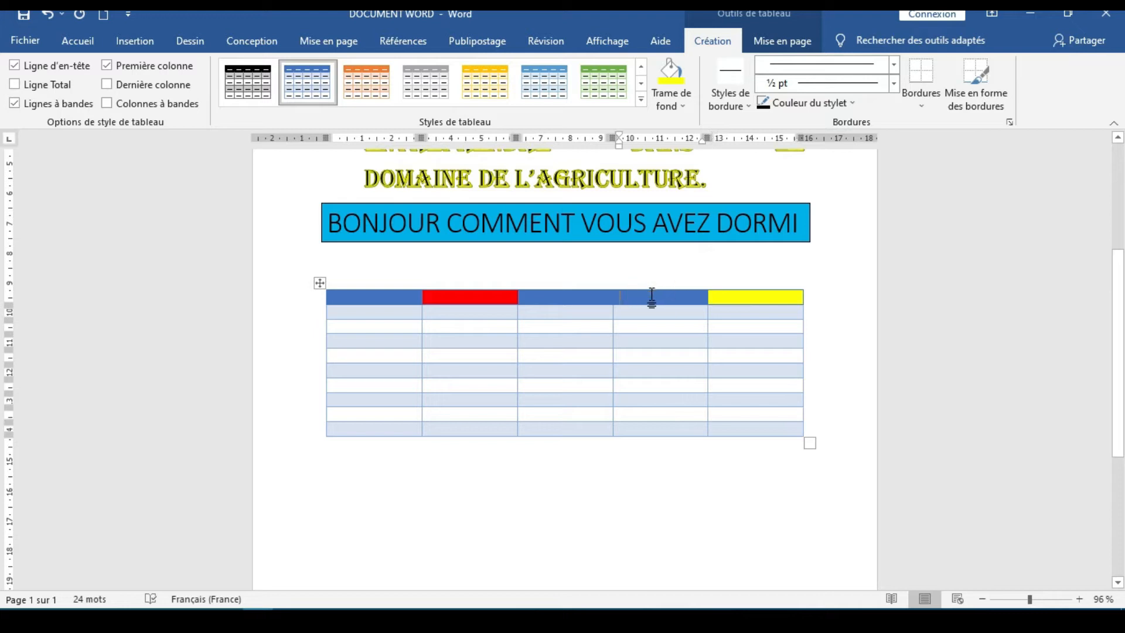
pyautogui.click(687, 104)
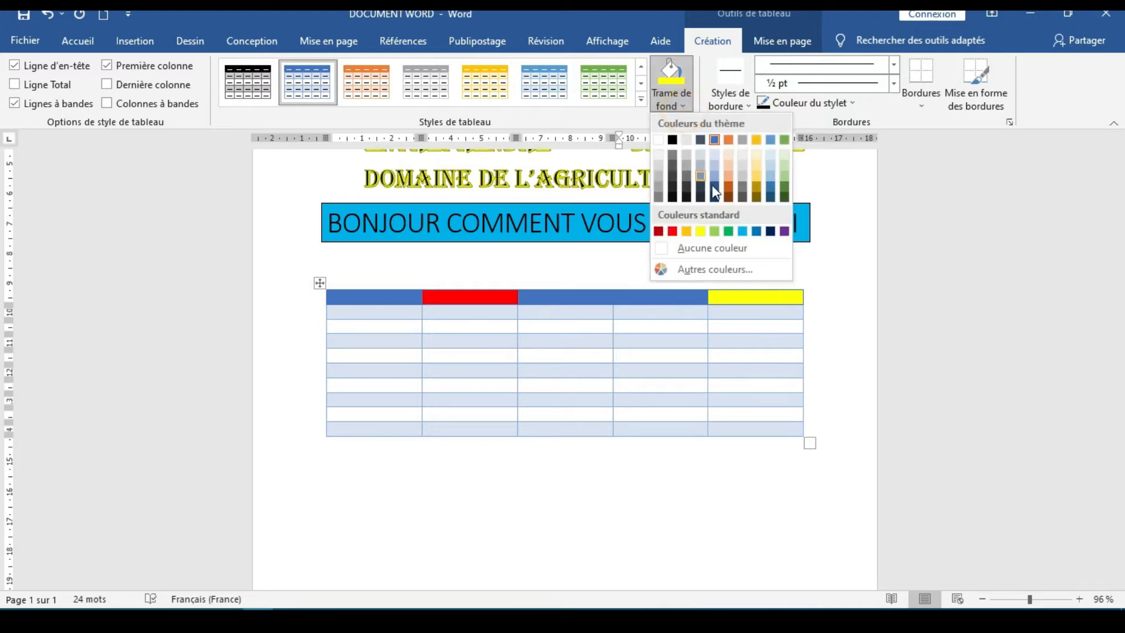
pyautogui.click(771, 232)
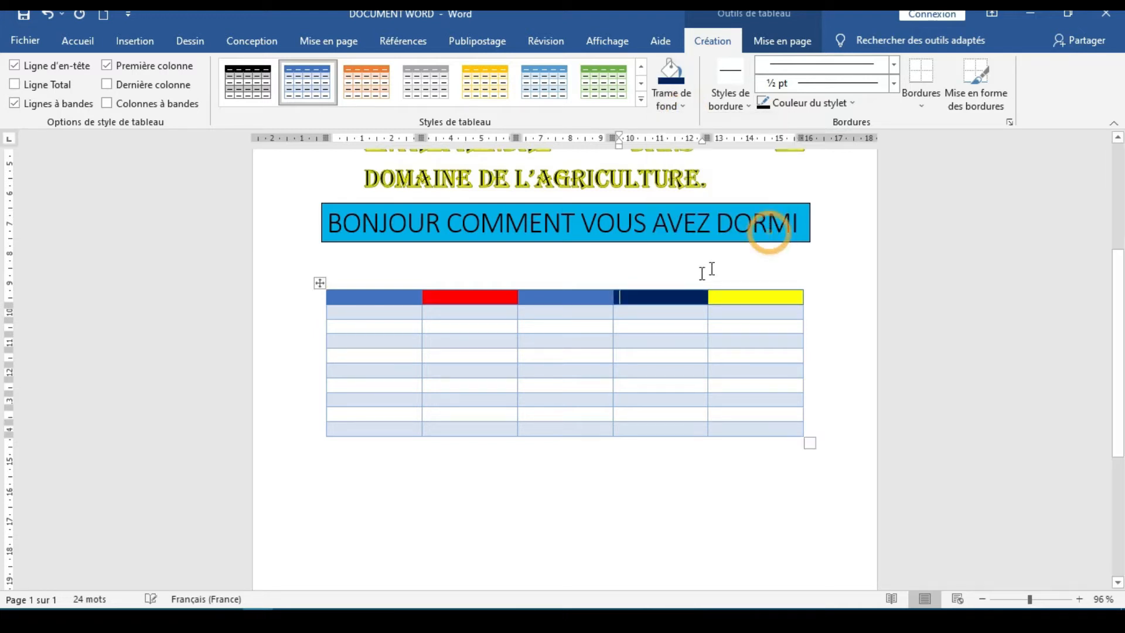
pyautogui.click(585, 299)
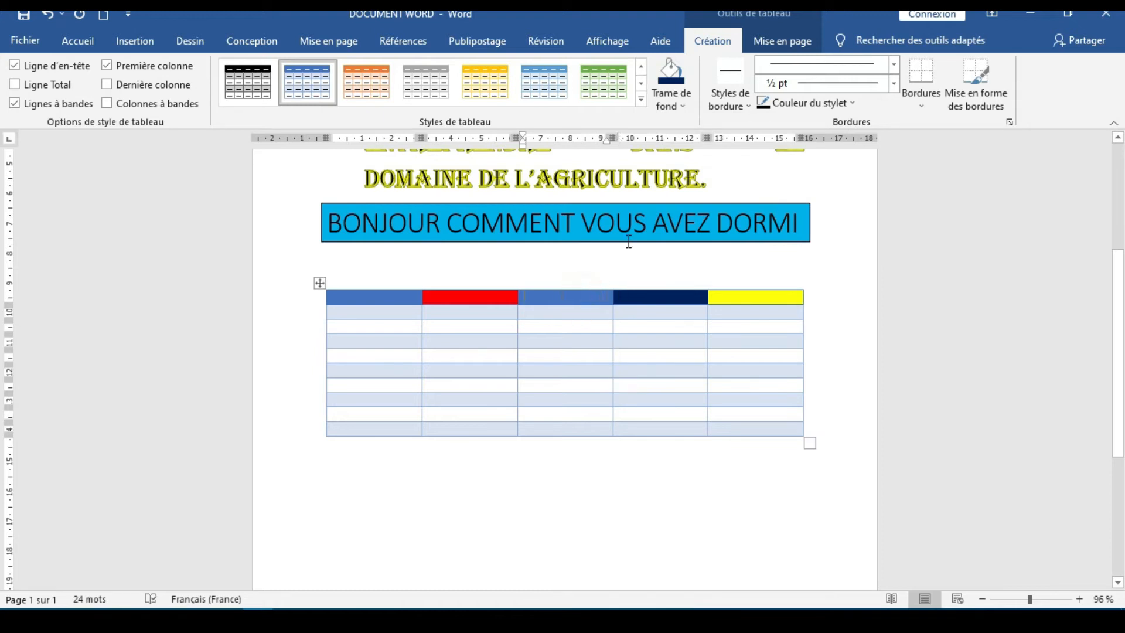
pyautogui.click(679, 108)
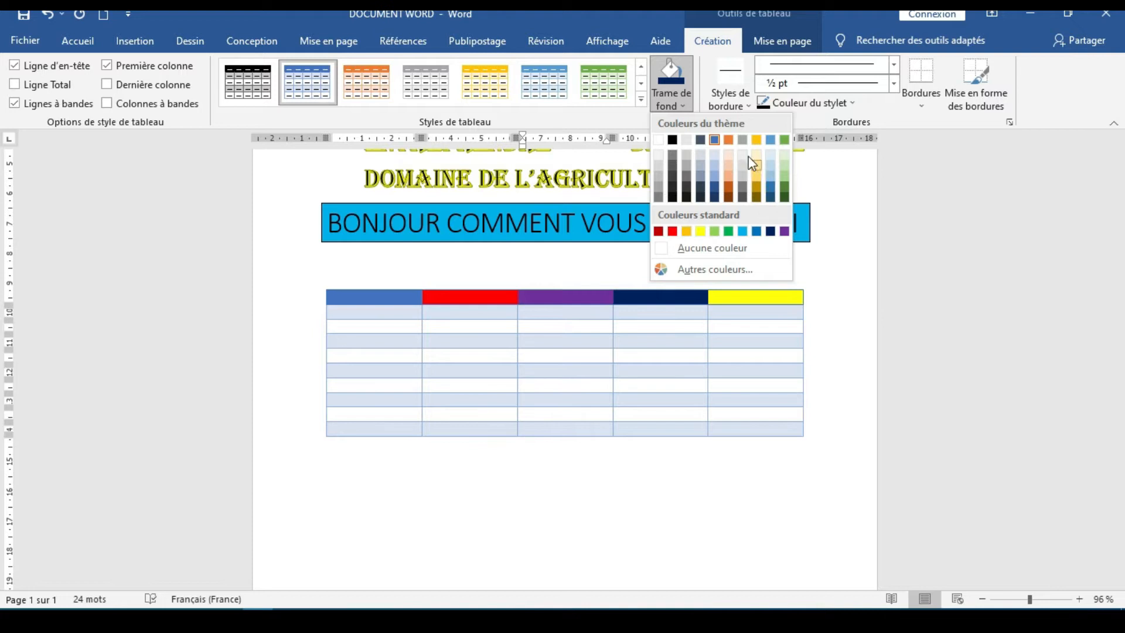
pyautogui.click(719, 231)
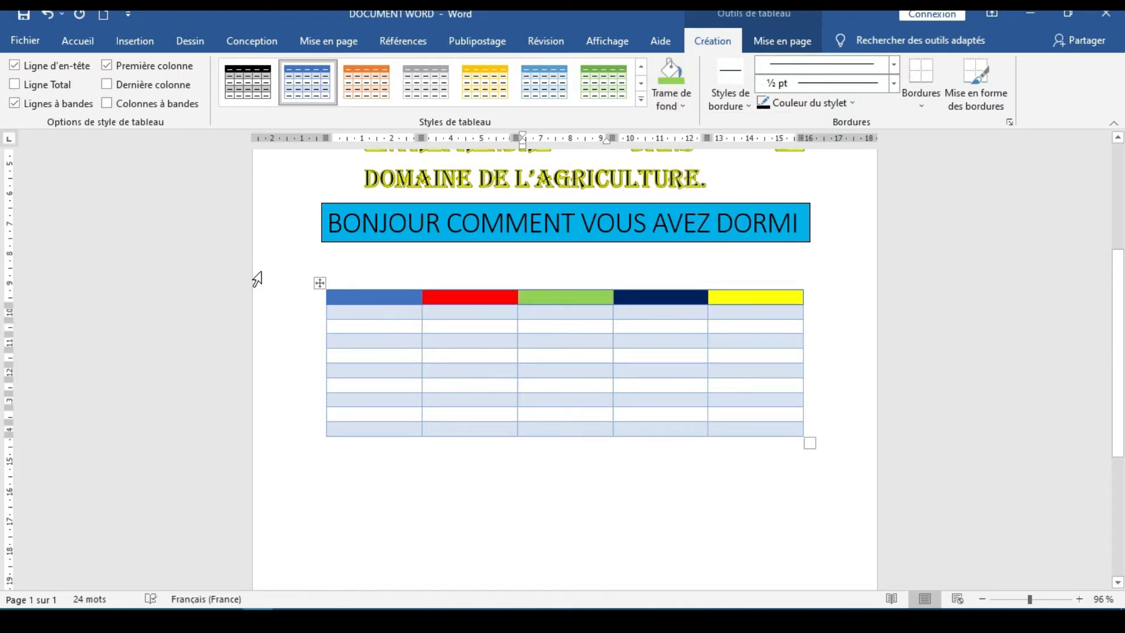
# Turn off the header row style option (Ligne d'en-tête) for the table
pyautogui.click(257, 251)
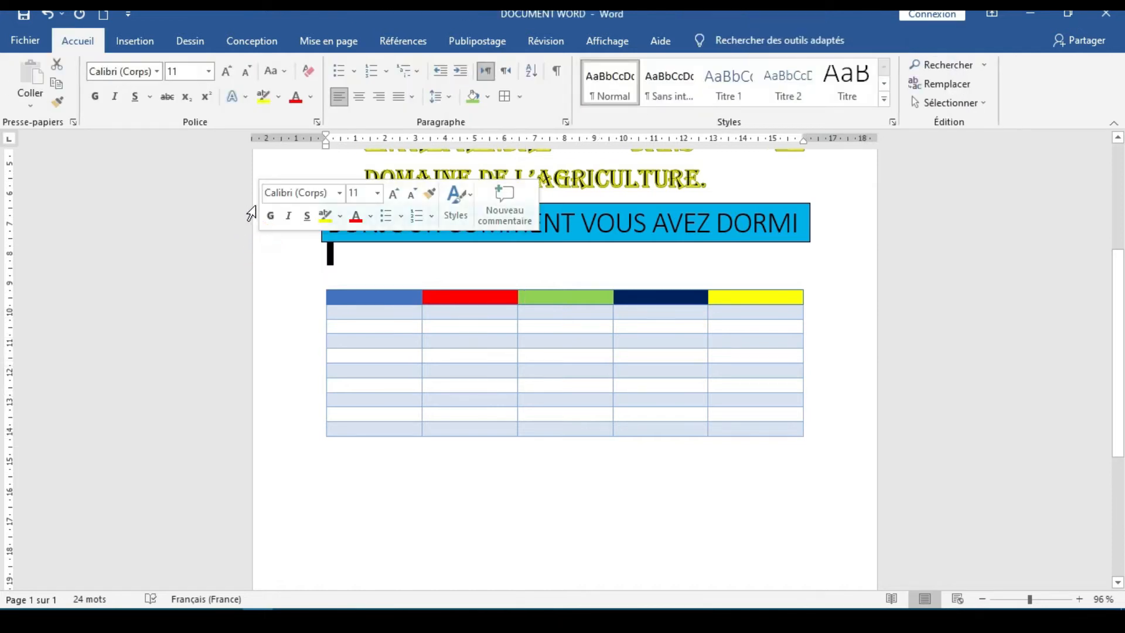
pyautogui.click(513, 352)
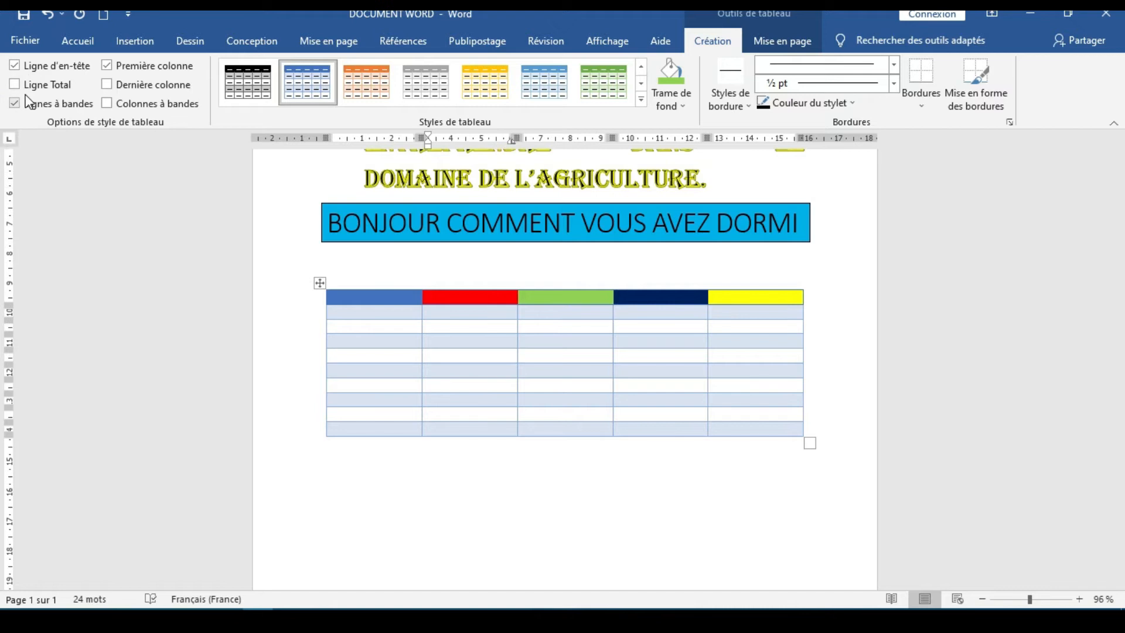
pyautogui.click(14, 65)
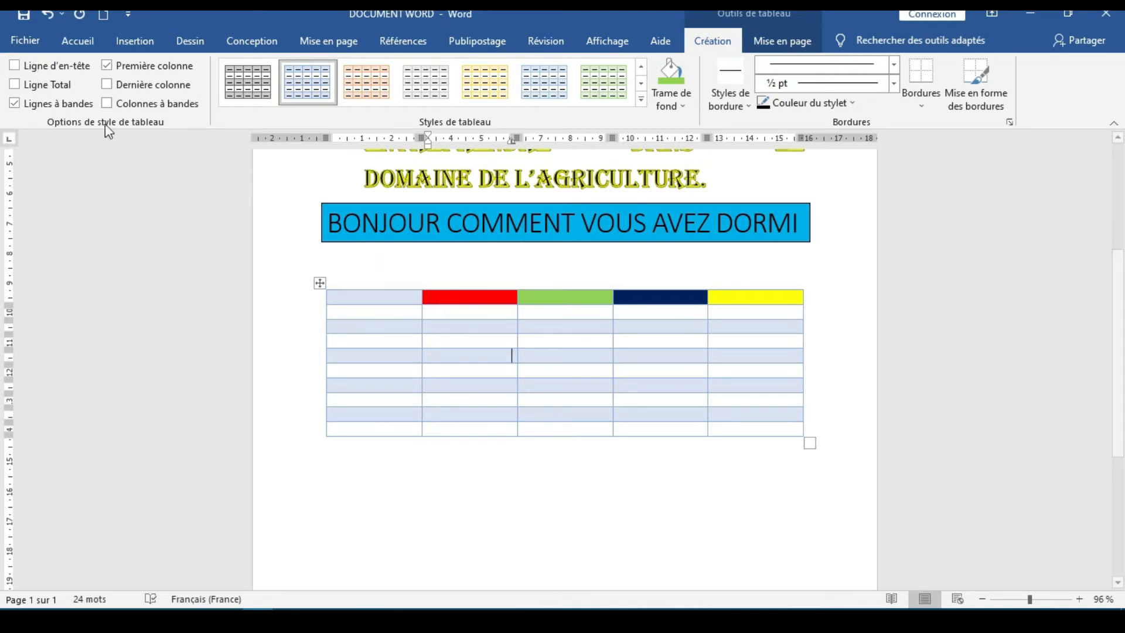
# Turn the banded rows option (Lignes à bandes) off for the table and switch it back on
pyautogui.click(14, 105)
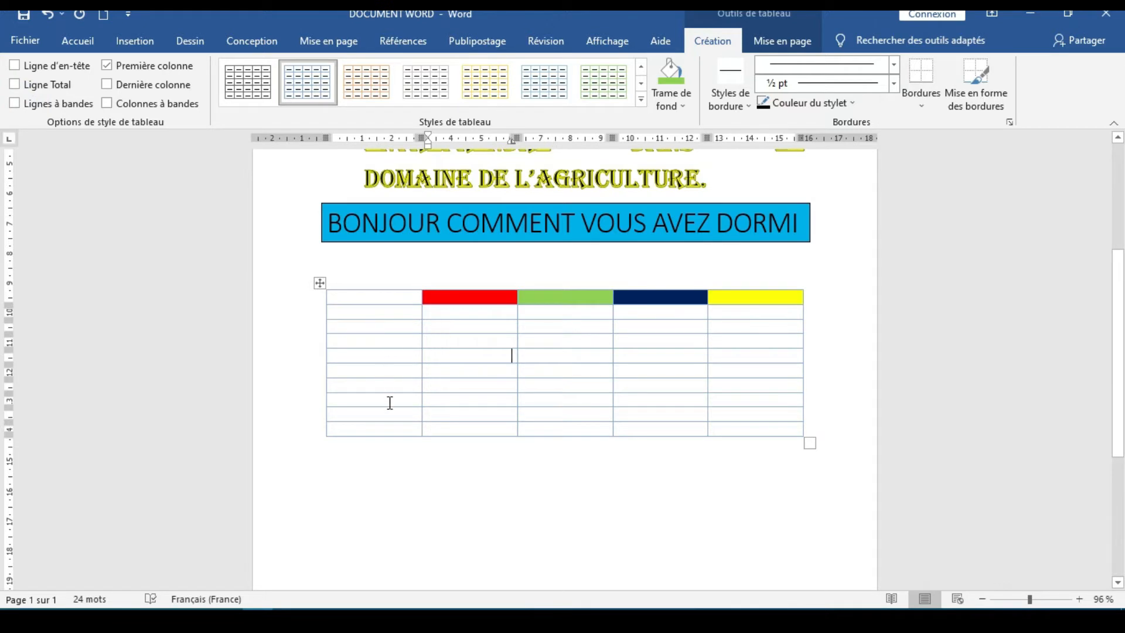
pyautogui.click(16, 106)
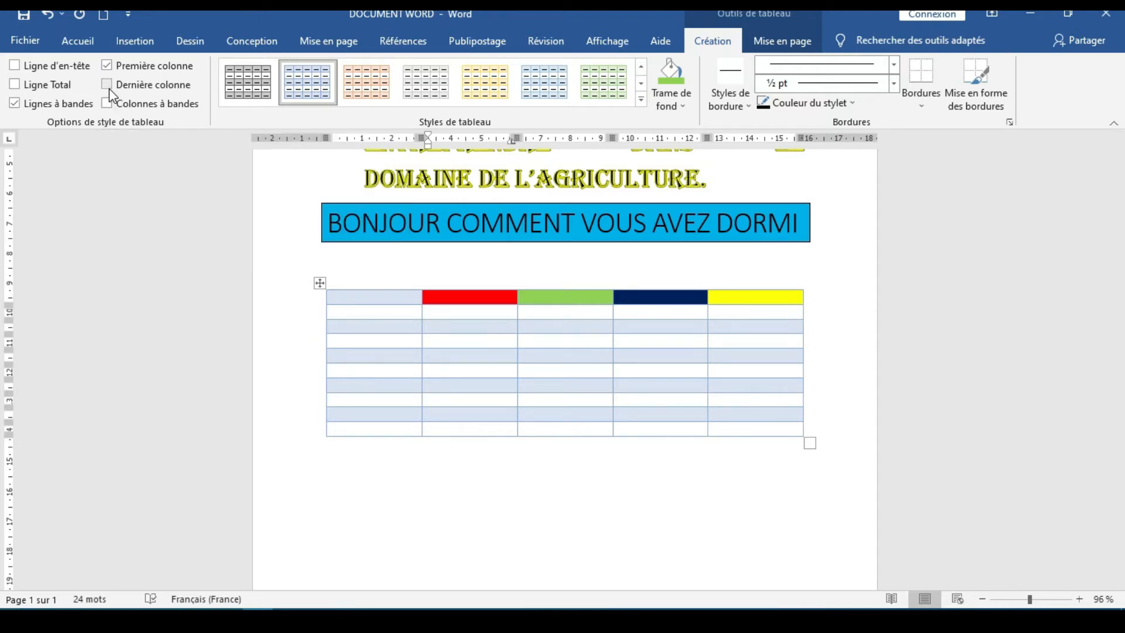
pyautogui.doubleClick(419, 325)
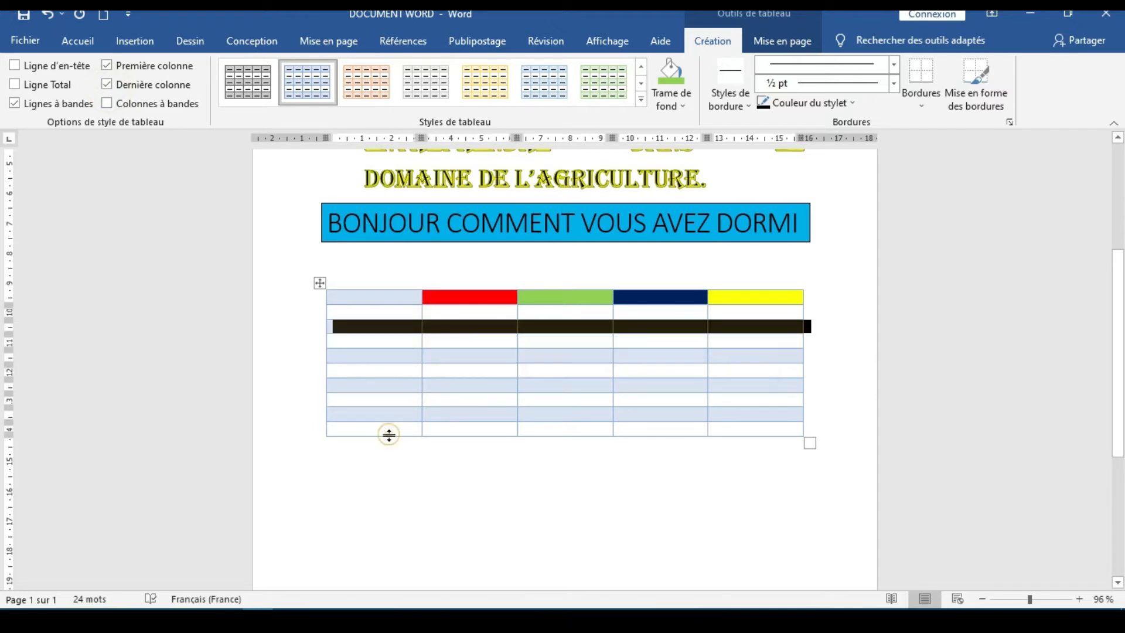
pyautogui.click(391, 430)
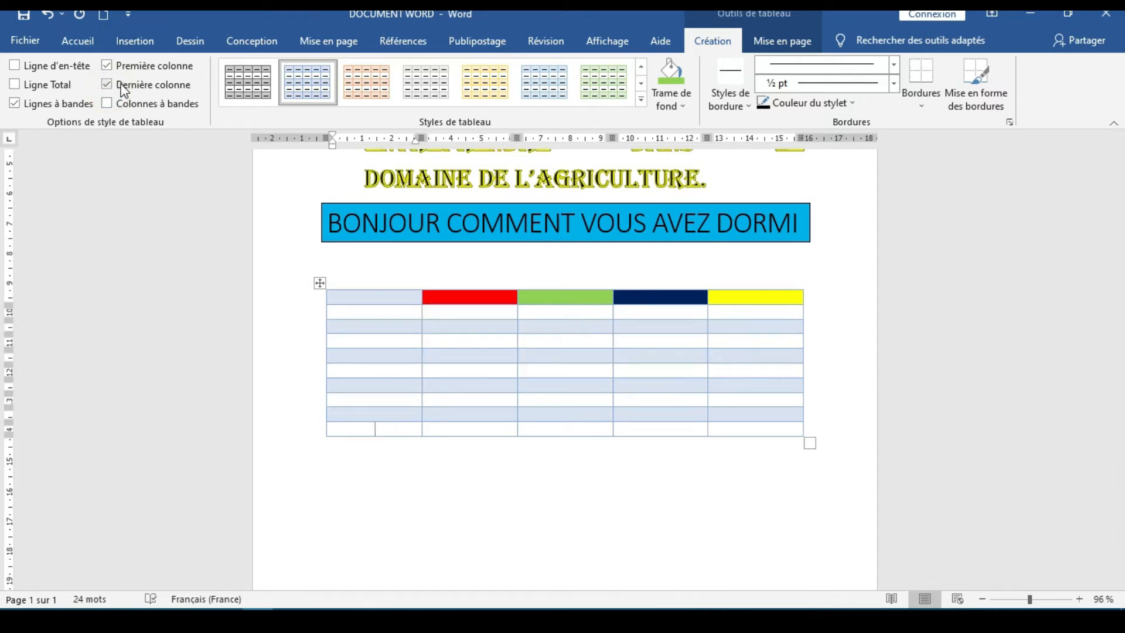
# Try the banded columns option (Colonnes à bandes) on the table, and turn it and the last column option (Dernière colonne) off again
pyautogui.click(108, 104)
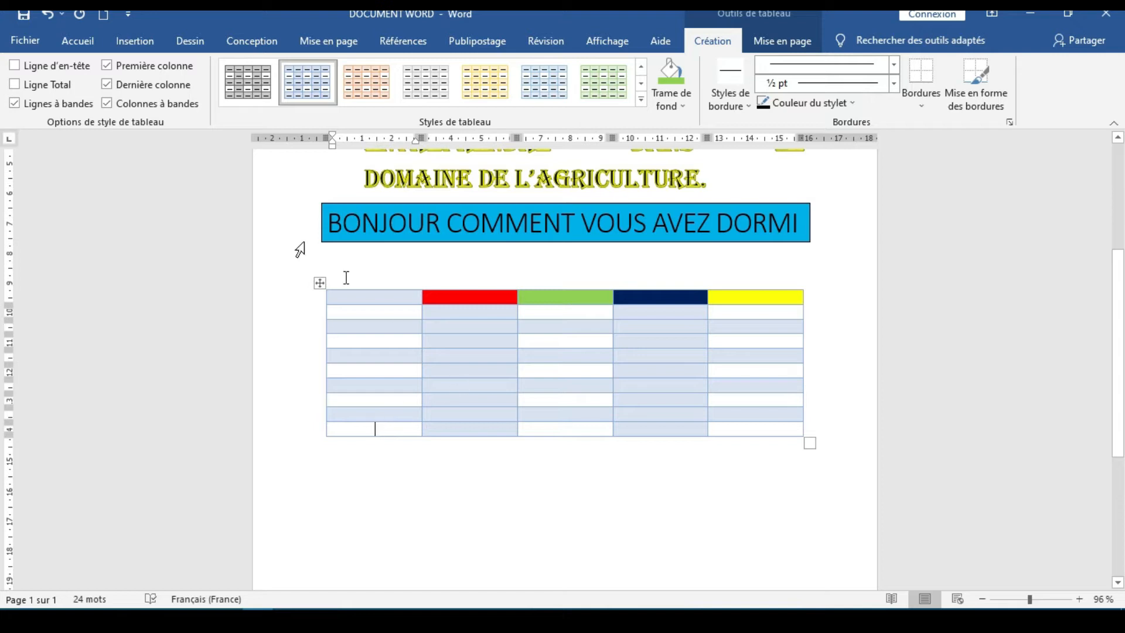
pyautogui.click(110, 107)
pyautogui.click(108, 87)
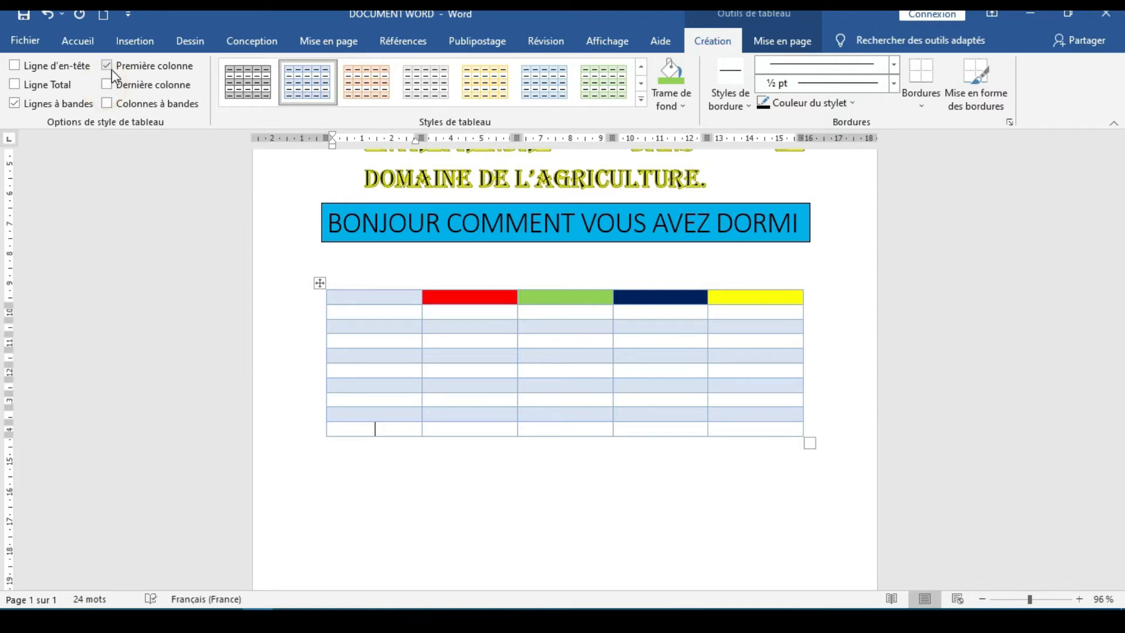
pyautogui.click(111, 68)
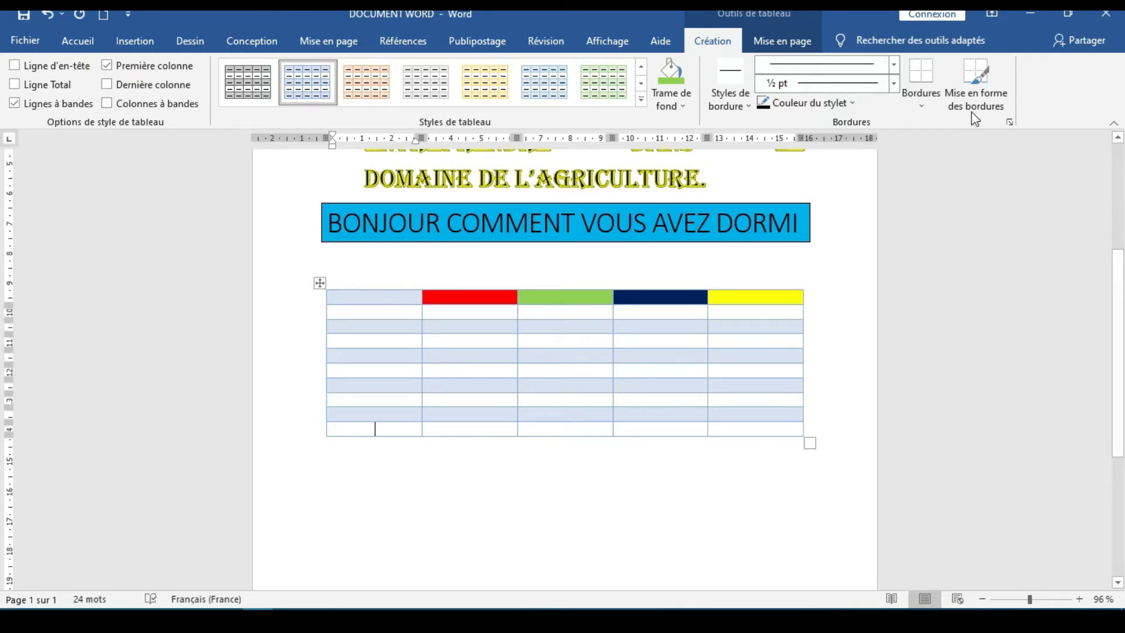
# Examine the border choices available for the table, and select the whole table
pyautogui.click(912, 107)
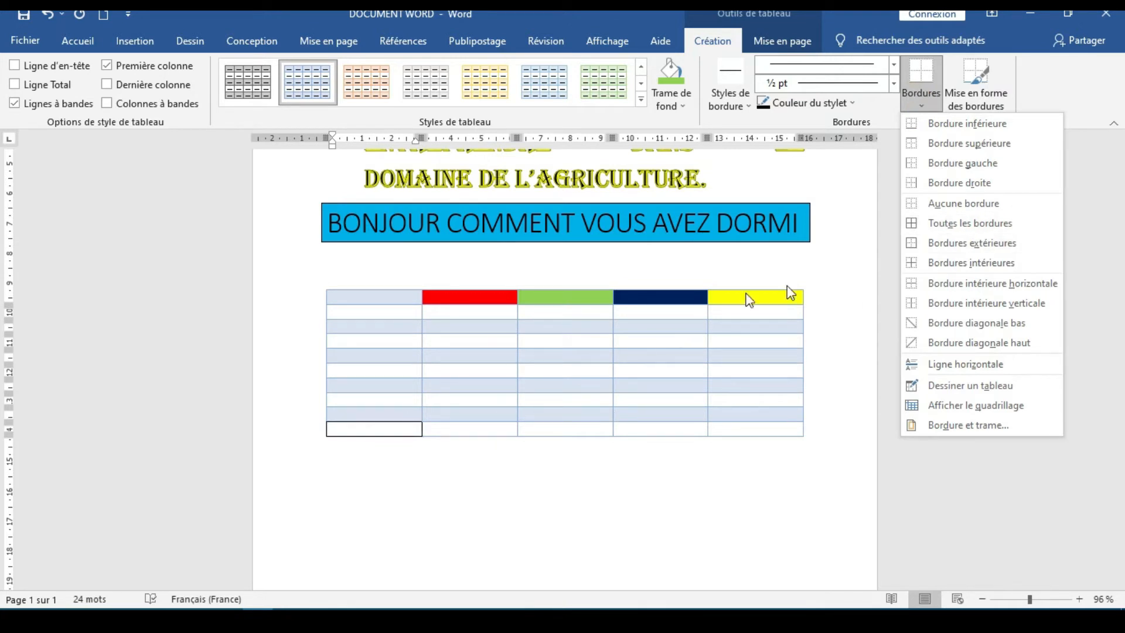
pyautogui.click(671, 499)
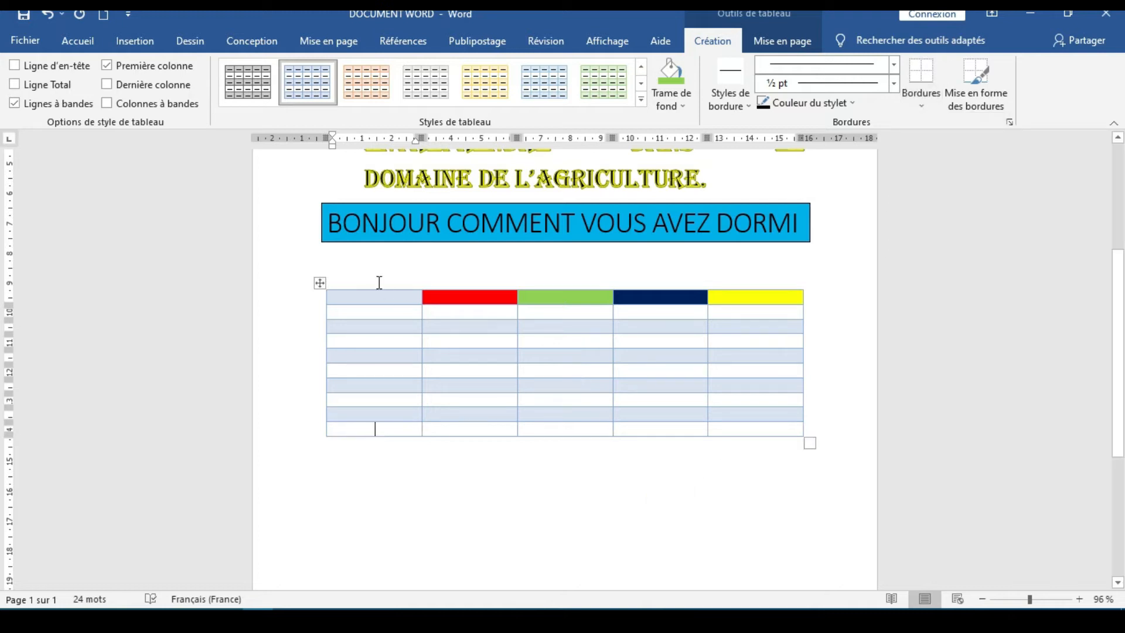
pyautogui.click(337, 289)
pyautogui.moveTo(389, 324); pyautogui.dragTo(761, 345)
pyautogui.click(917, 107)
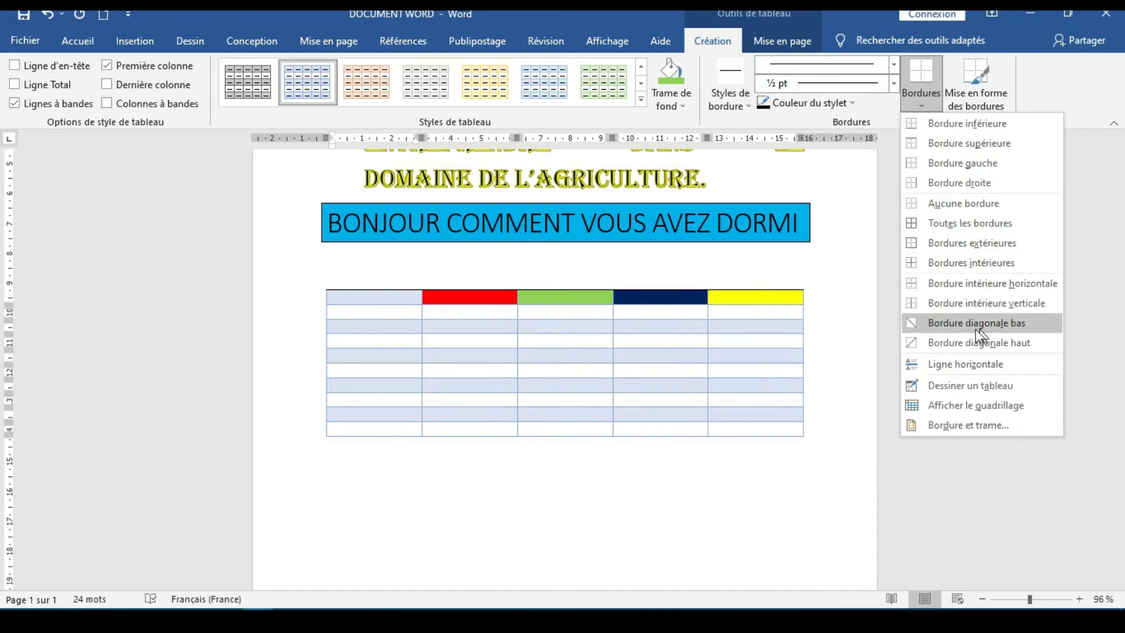
pyautogui.click(884, 319)
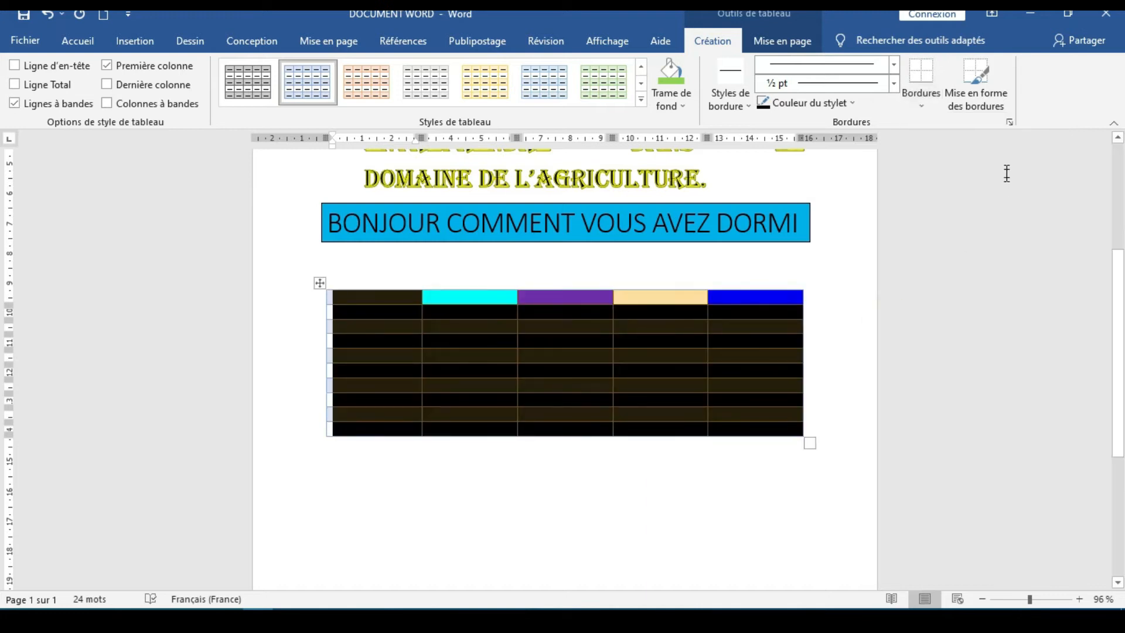
# Open the Borders and Shading settings (Bordure et trame) for the table and examine the border line styles, colours and widths
pyautogui.click(1009, 121)
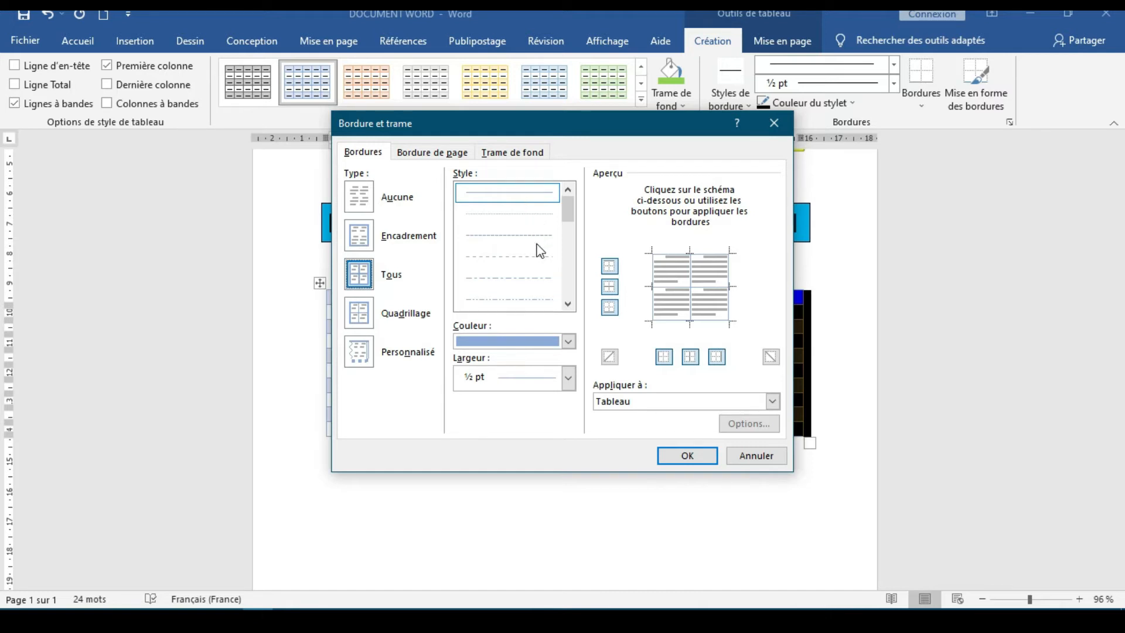
pyautogui.click(568, 304)
pyautogui.click(568, 304)
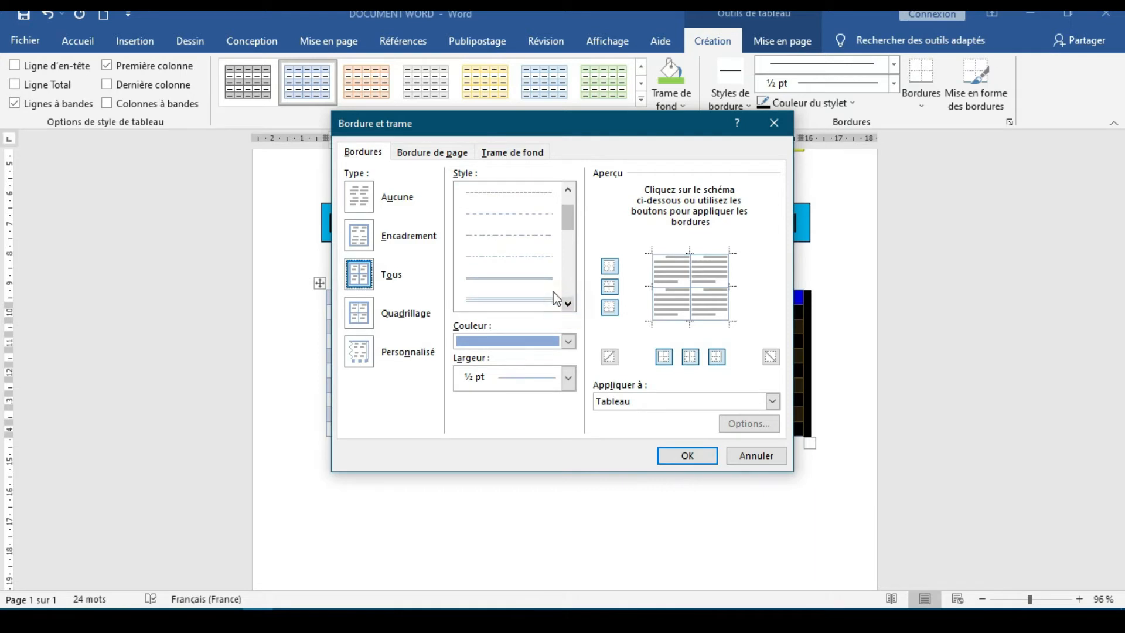
pyautogui.click(568, 305)
pyautogui.click(568, 305)
pyautogui.click(568, 305)
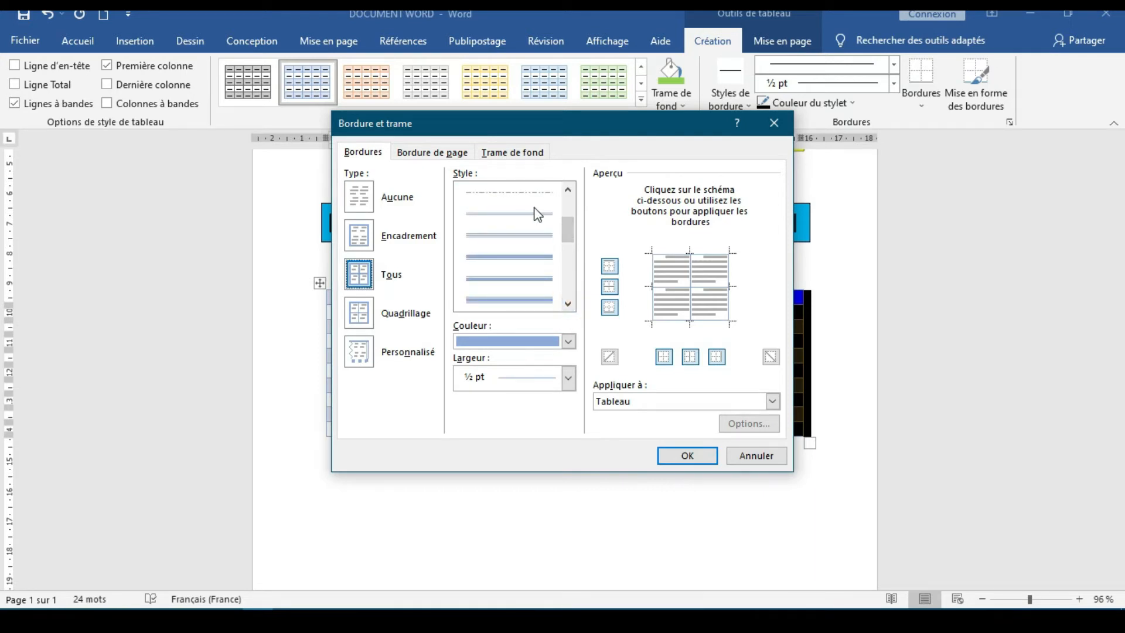
pyautogui.click(568, 304)
pyautogui.click(568, 303)
pyautogui.click(568, 303)
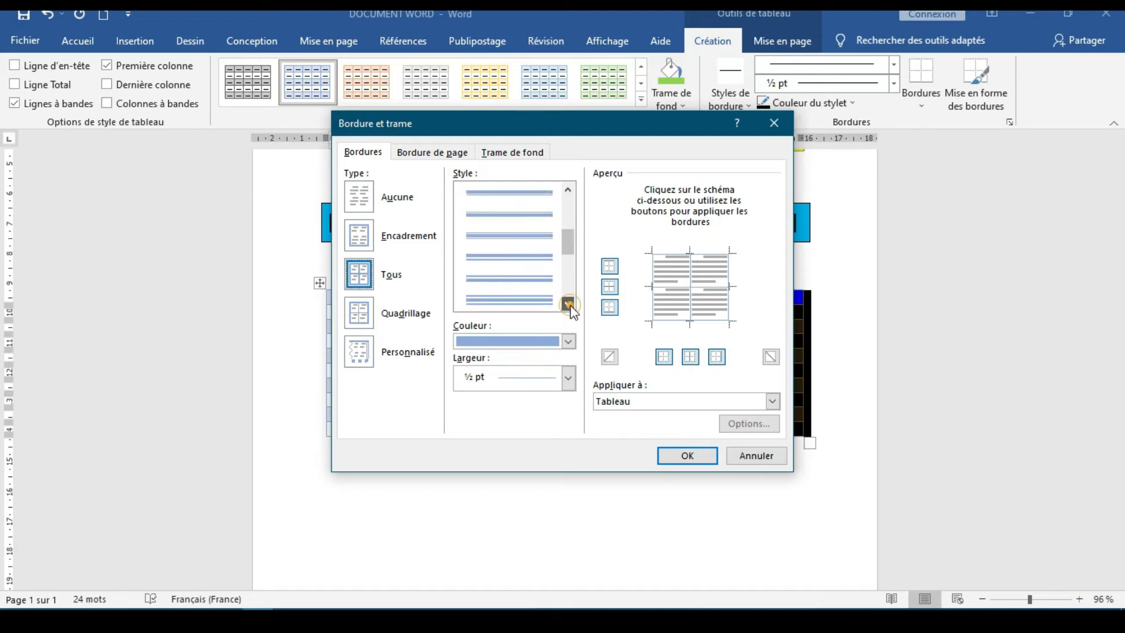
pyautogui.click(568, 342)
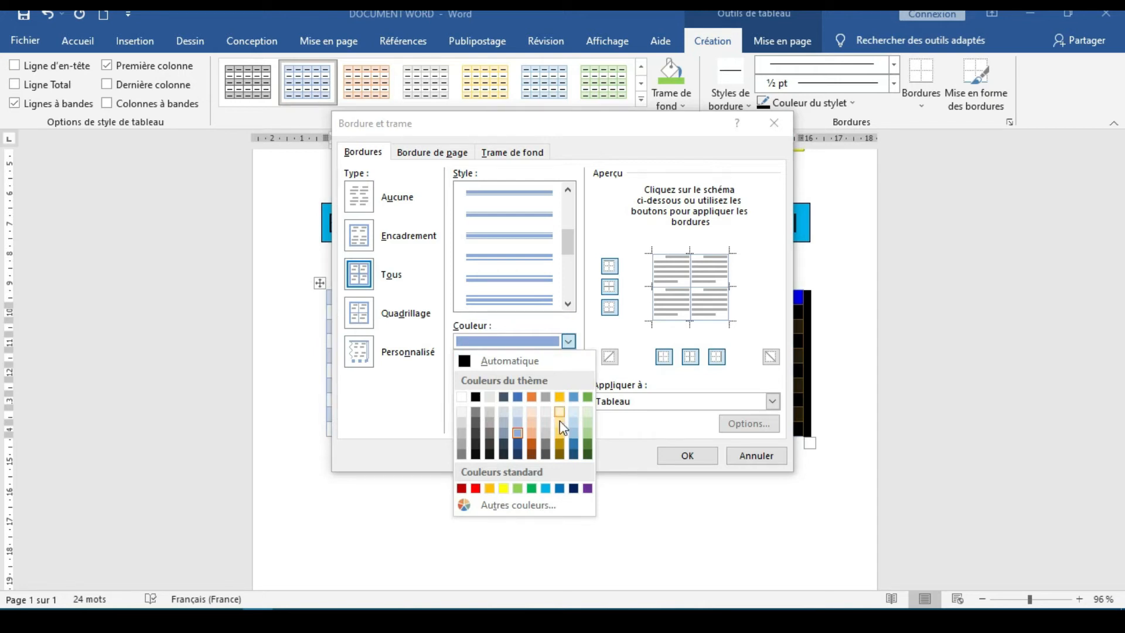
pyautogui.click(568, 341)
pyautogui.click(567, 379)
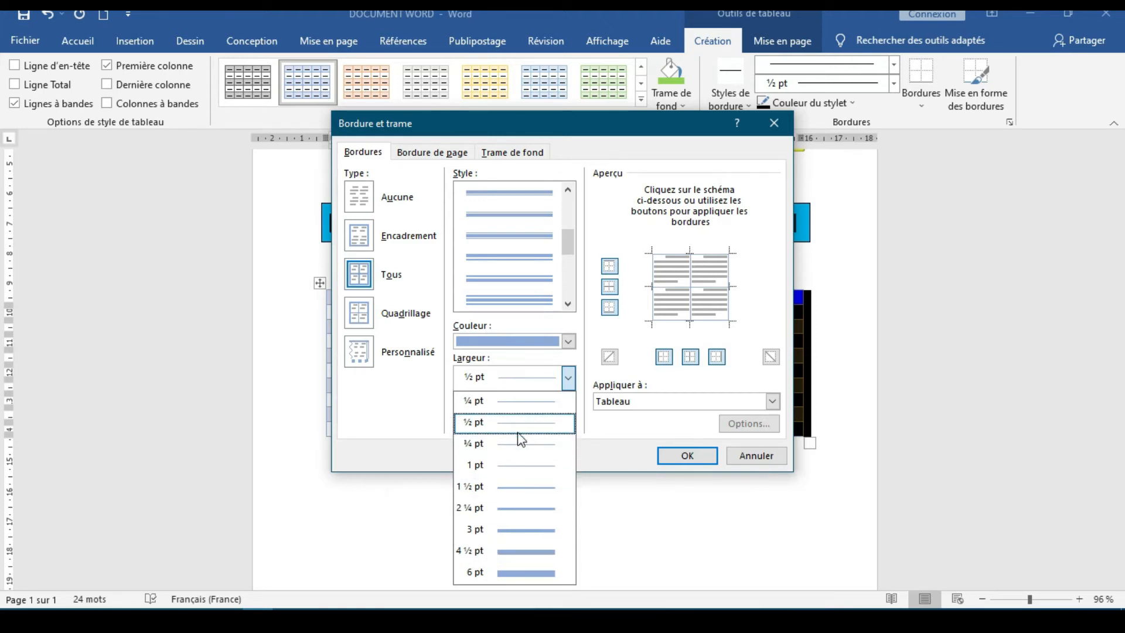
pyautogui.click(407, 415)
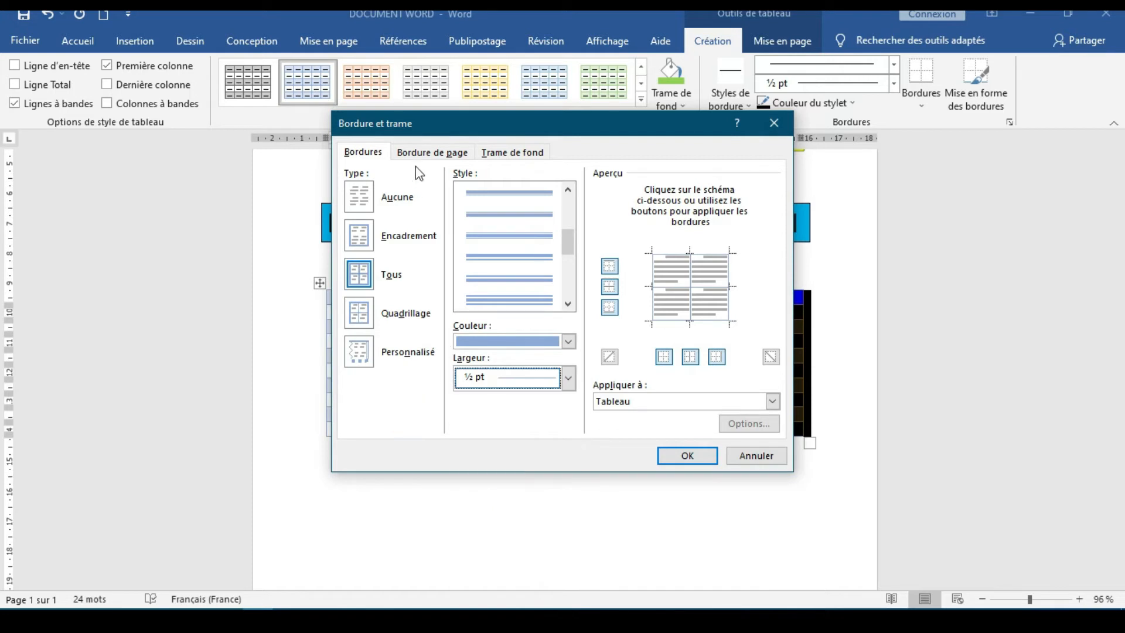
# Examine the page border and shading fill settings, and close the Borders and Shading dialog without applying anything
pyautogui.click(425, 154)
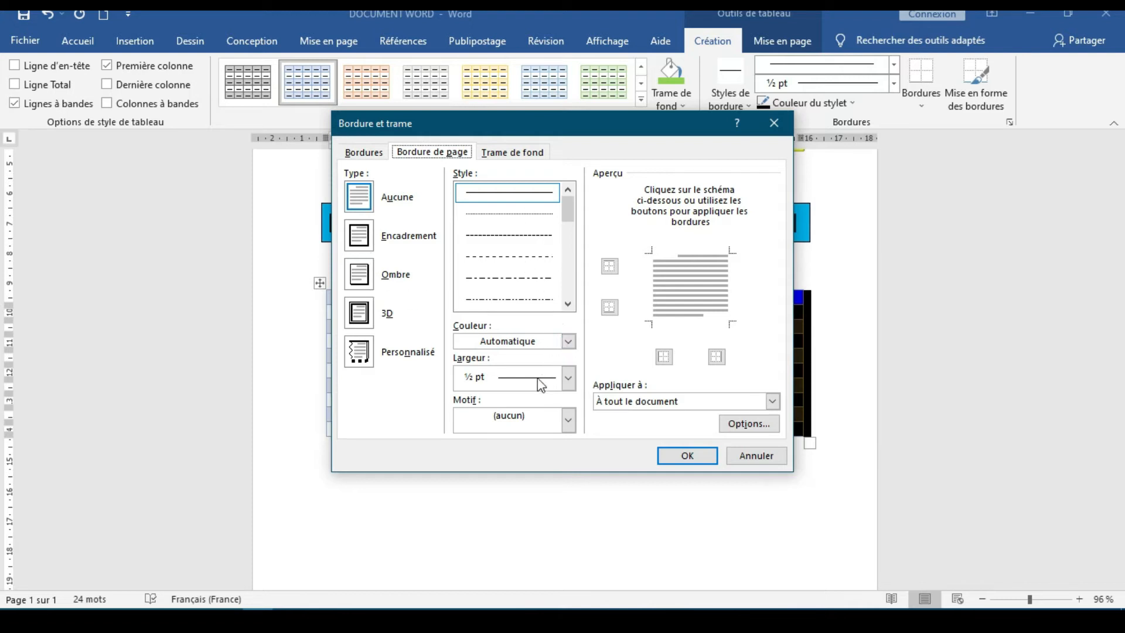
pyautogui.click(520, 153)
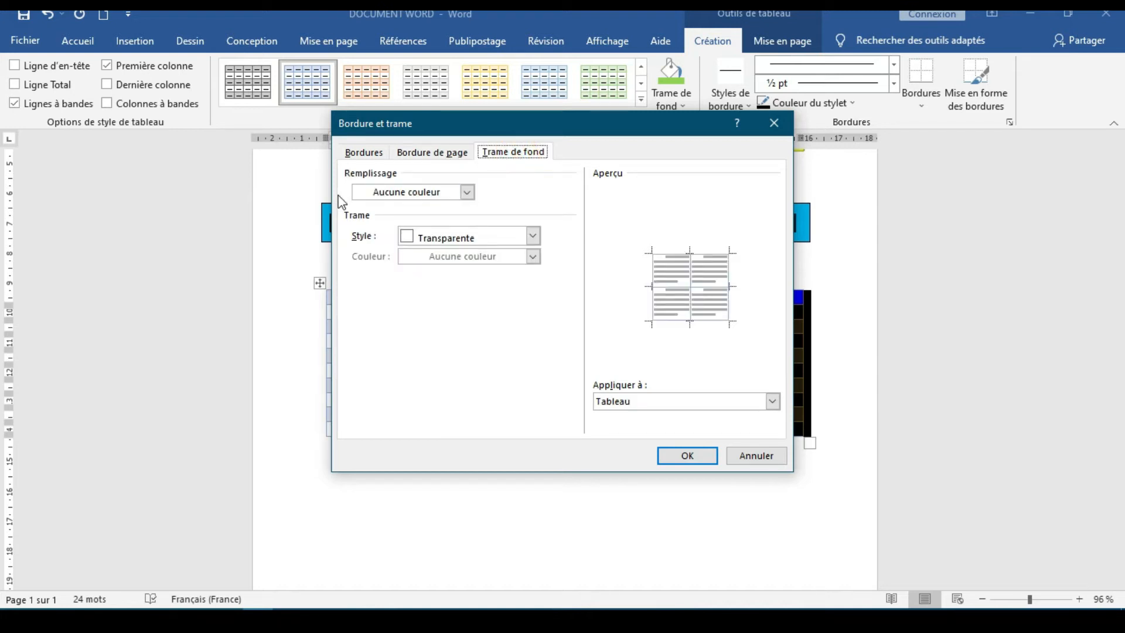
pyautogui.click(467, 191)
pyautogui.click(468, 192)
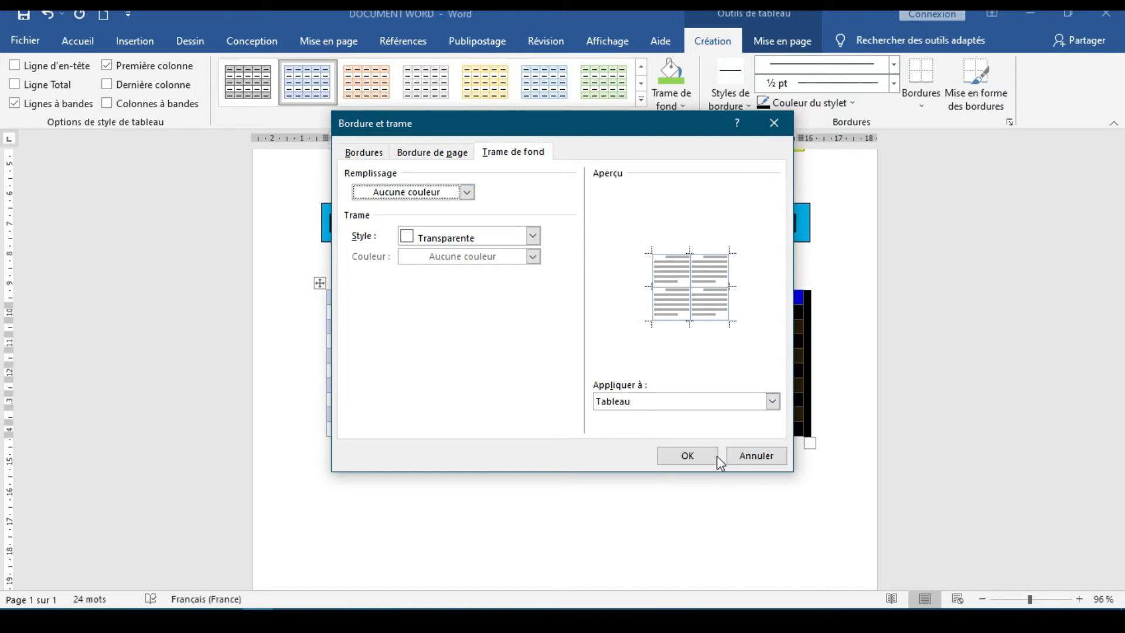
pyautogui.click(775, 125)
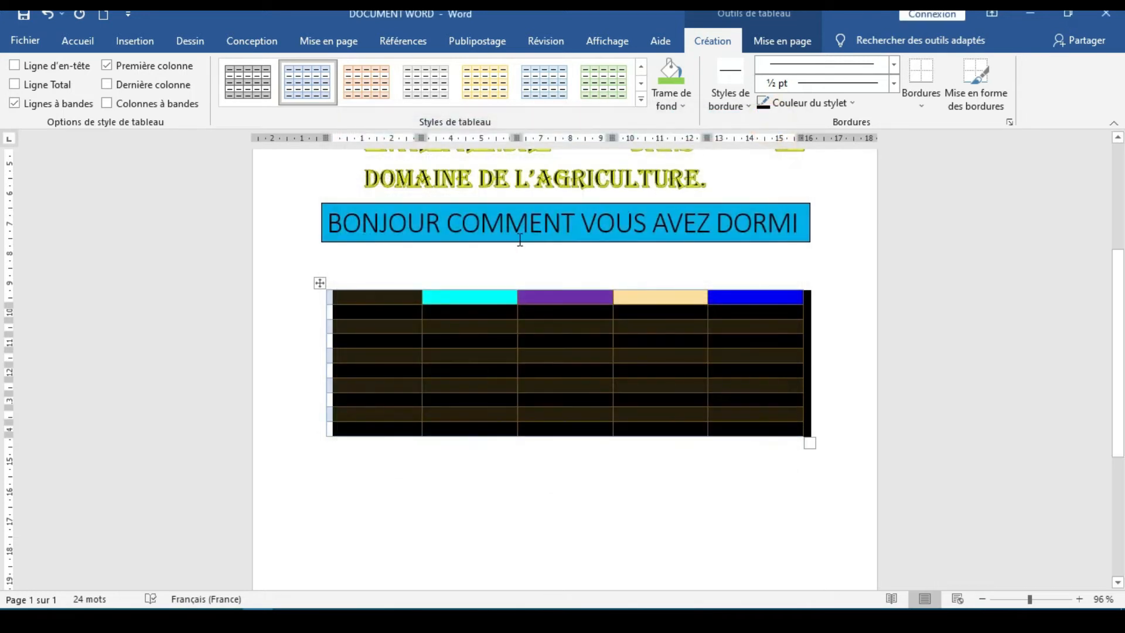
# Insert the picture s-l400 from the computer's Téléchargements folder below the table
pyautogui.click(139, 47)
pyautogui.click(485, 495)
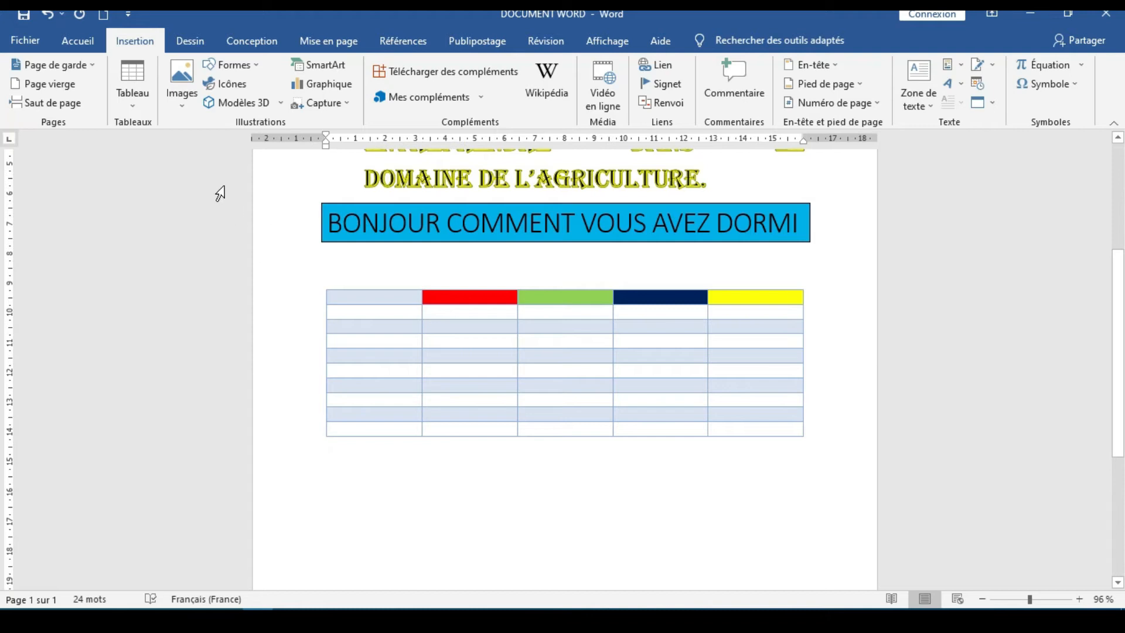
pyautogui.click(184, 105)
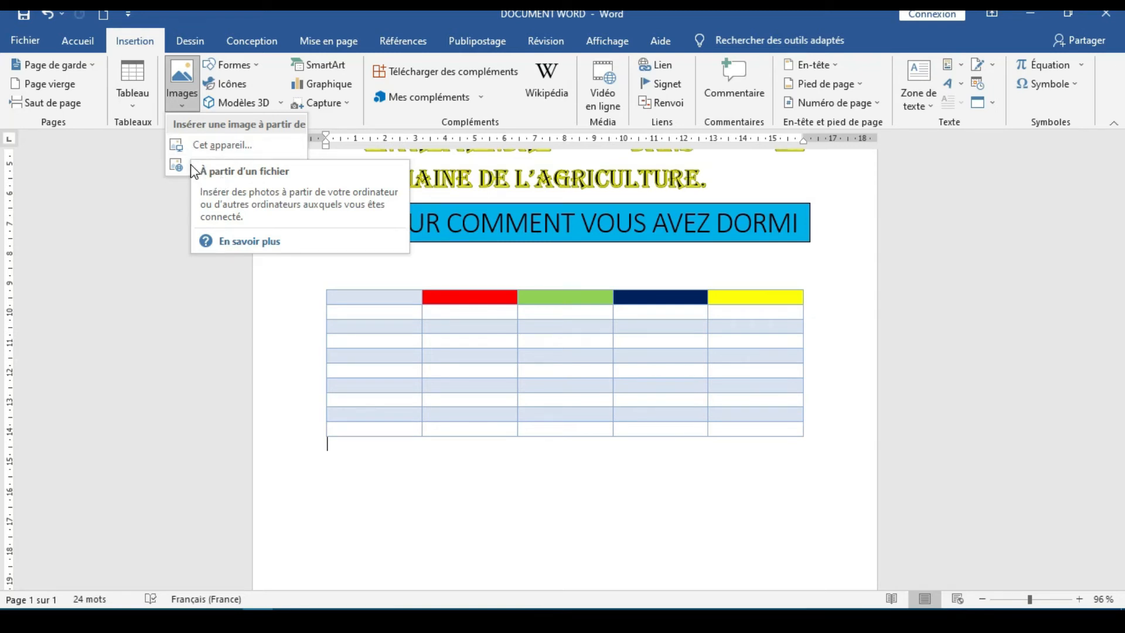
pyautogui.click(202, 152)
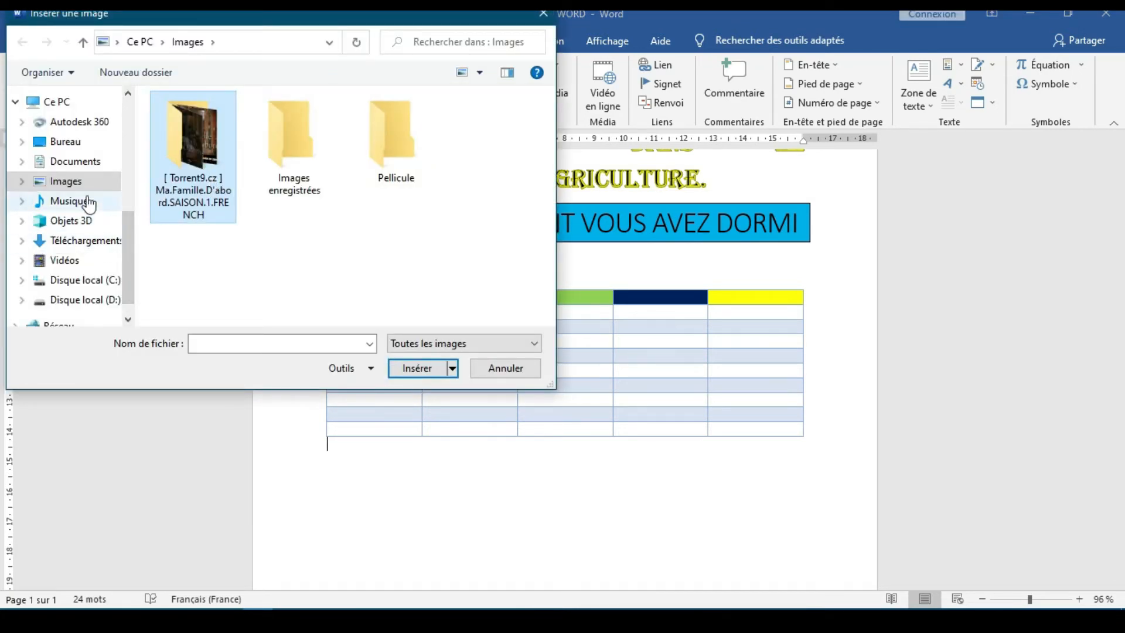
pyautogui.click(111, 241)
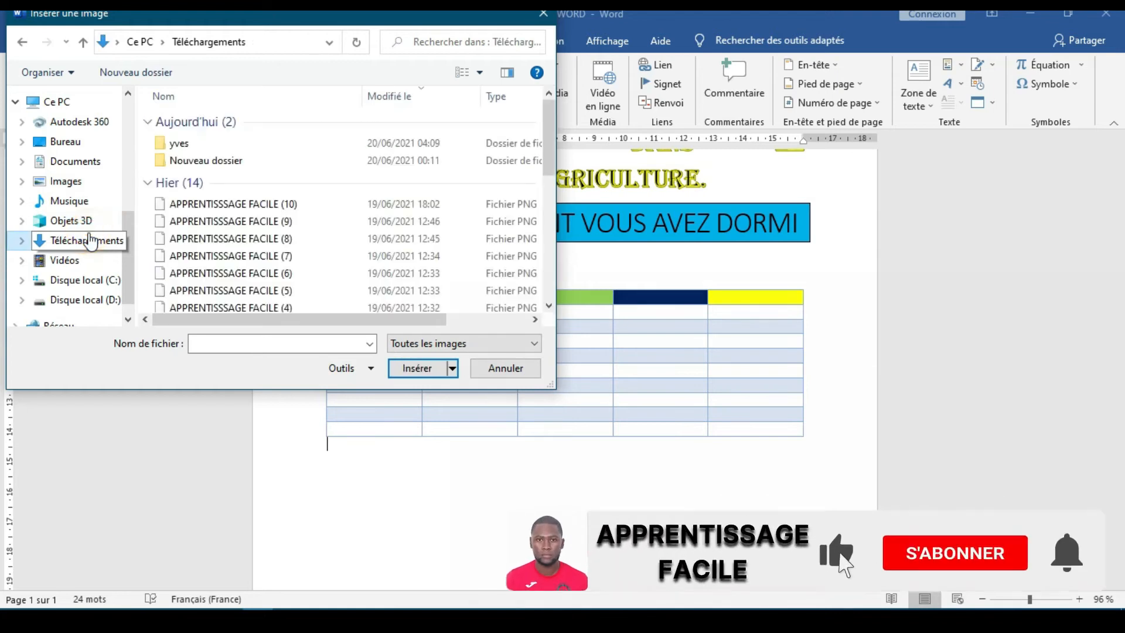
pyautogui.scroll(-5, 232, 245)
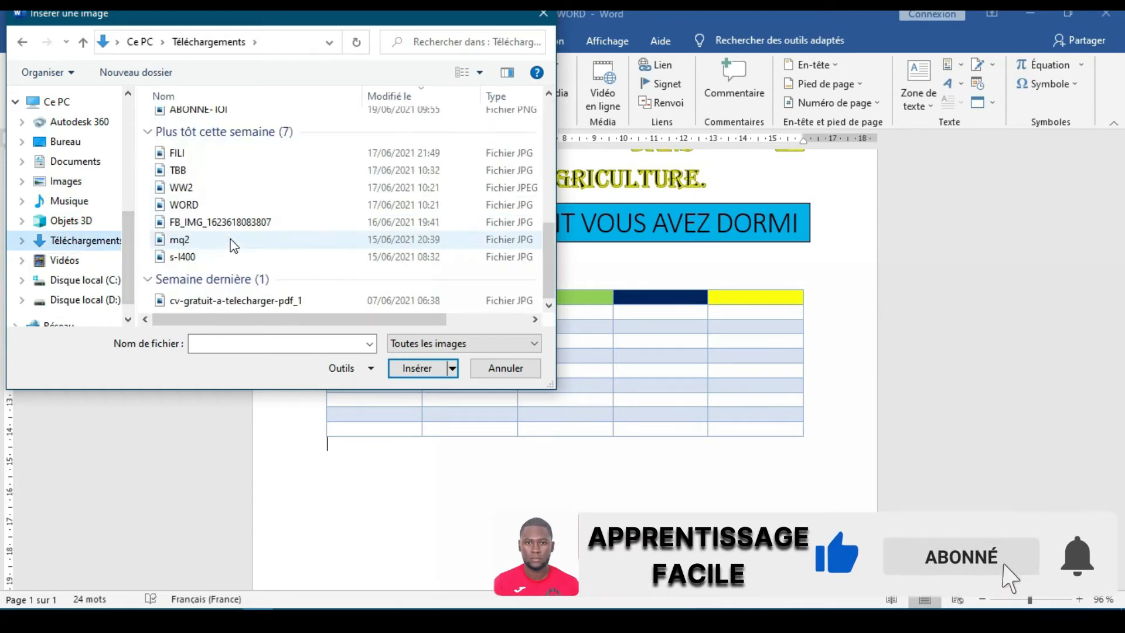
pyautogui.click(215, 256)
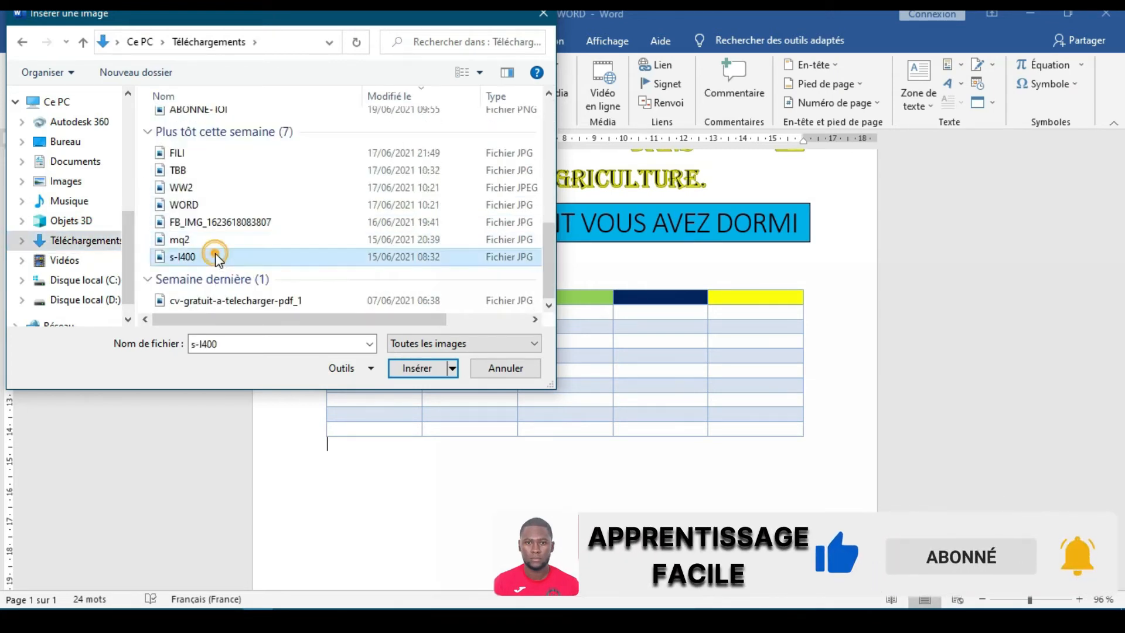
pyautogui.click(418, 368)
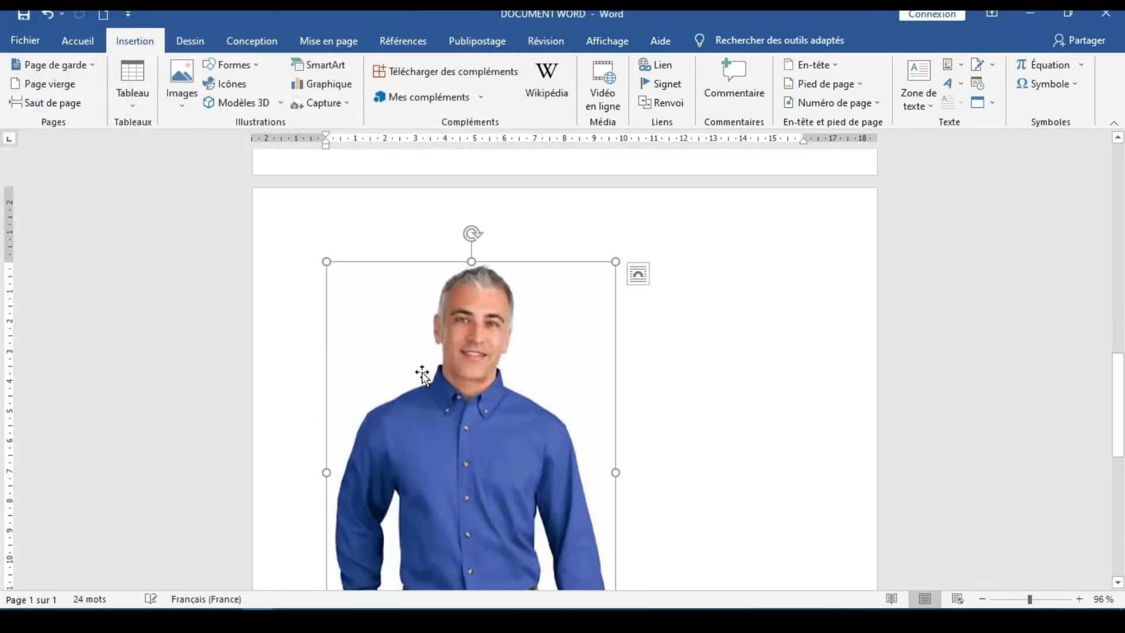
# Try to move the inserted picture to the right on the second page
pyautogui.scroll(-5, 581, 393)
pyautogui.scroll(5, 580, 397)
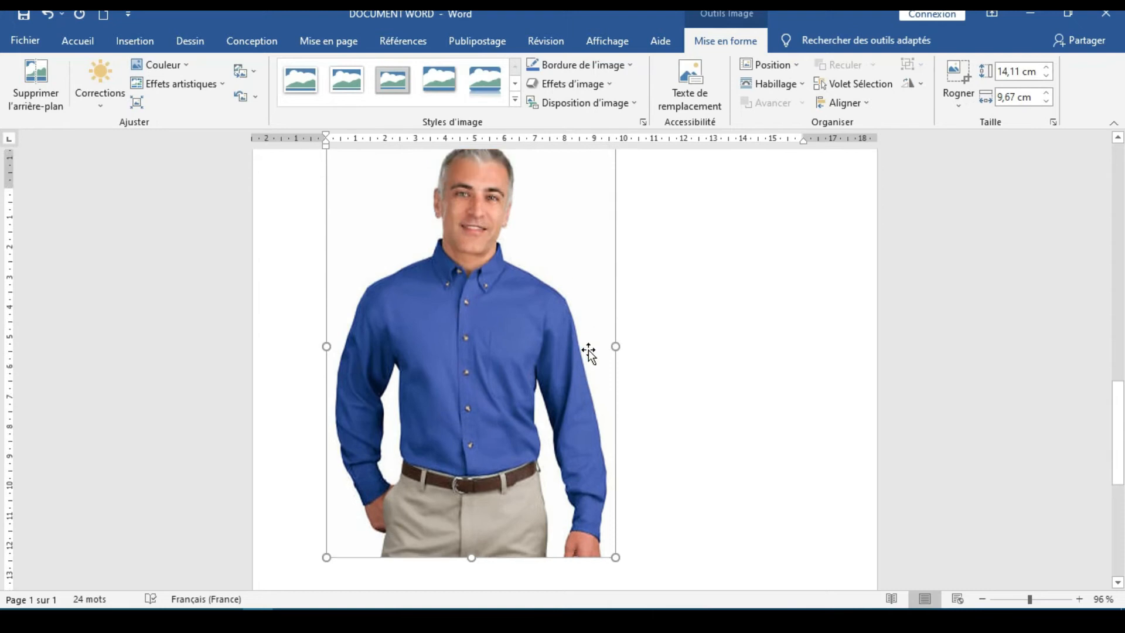
pyautogui.scroll(10, 604, 331)
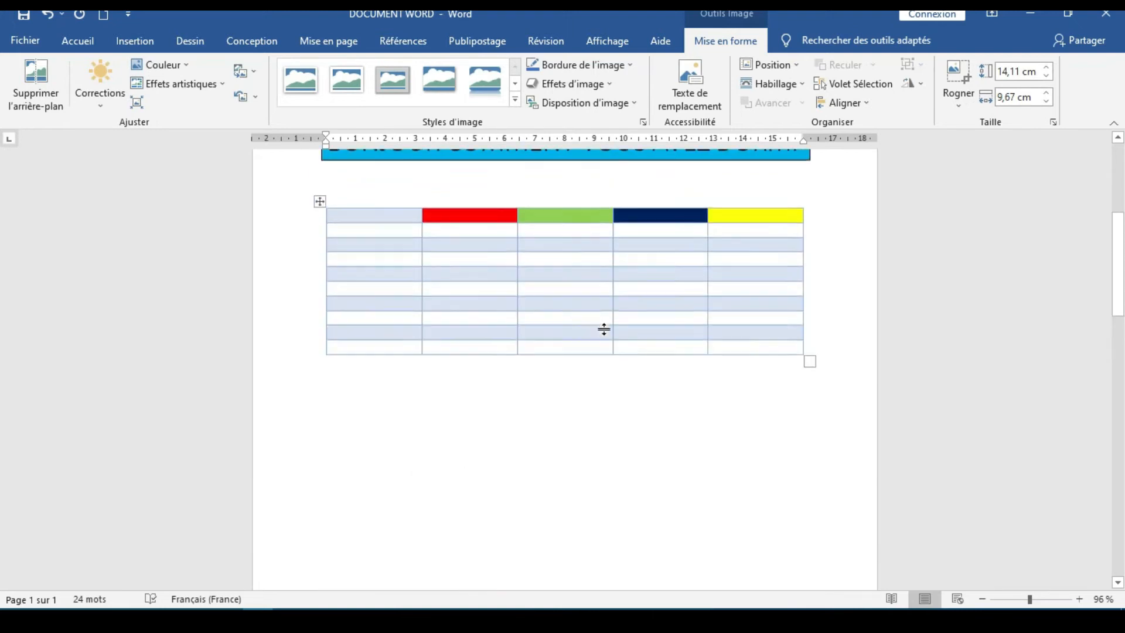
pyautogui.scroll(-10, 604, 330)
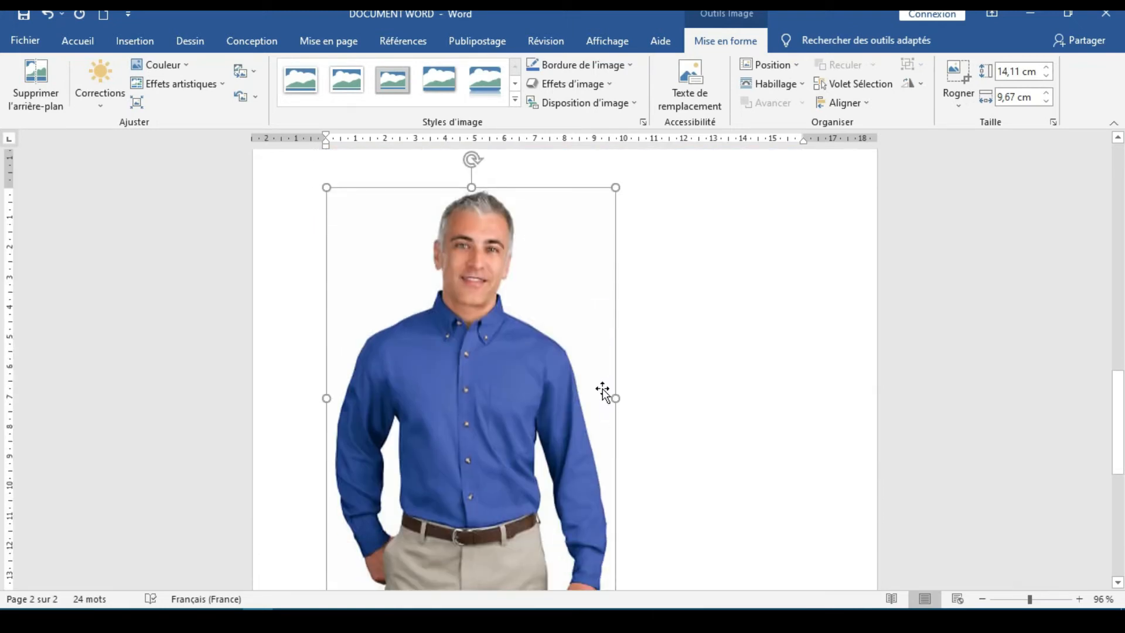
pyautogui.moveTo(508, 404); pyautogui.dragTo(635, 379)
# Shrink the inserted picture proportionally to about 8.75 cm high by 5.99 cm wide, and try to move it toward the right of the page
pyautogui.scroll(-5, 635, 380)
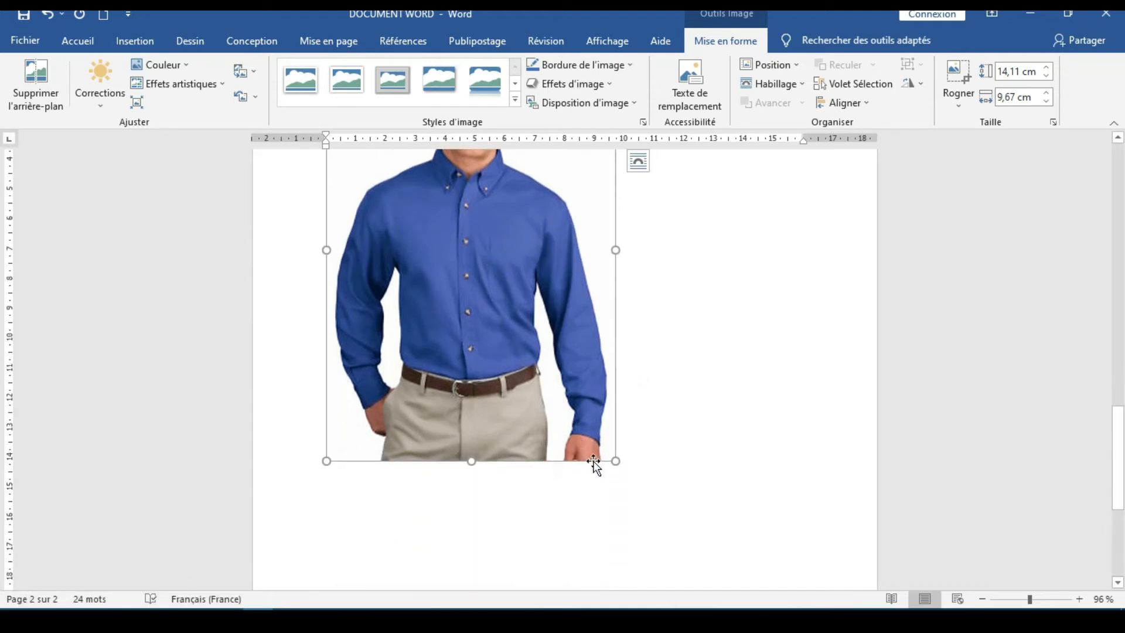
pyautogui.moveTo(614, 461); pyautogui.dragTo(434, 297)
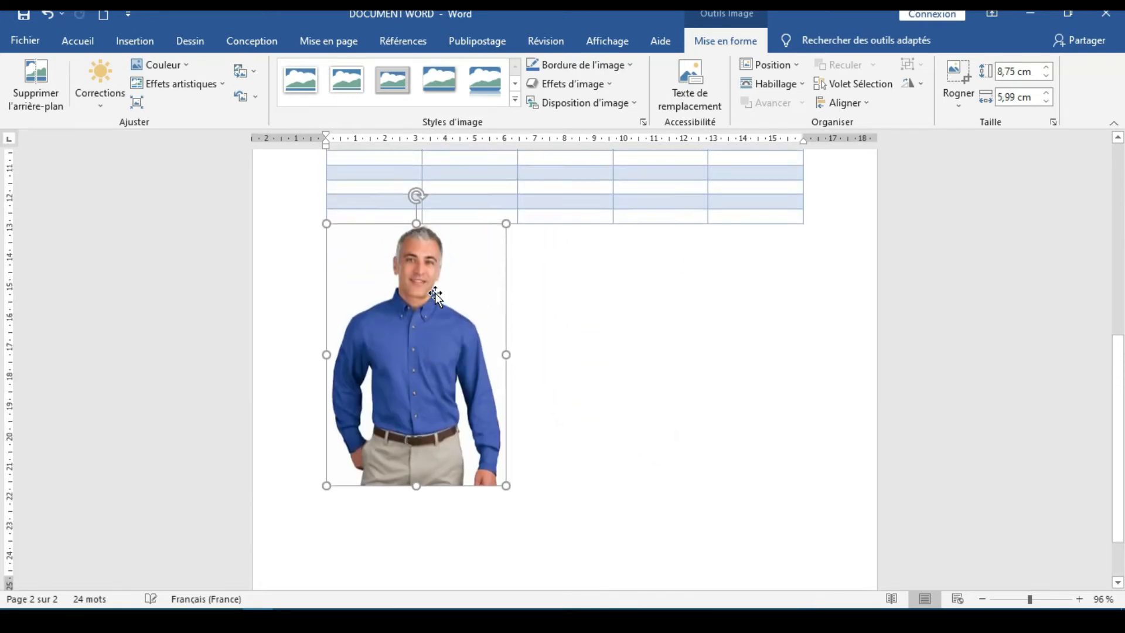
pyautogui.moveTo(445, 403); pyautogui.dragTo(626, 475)
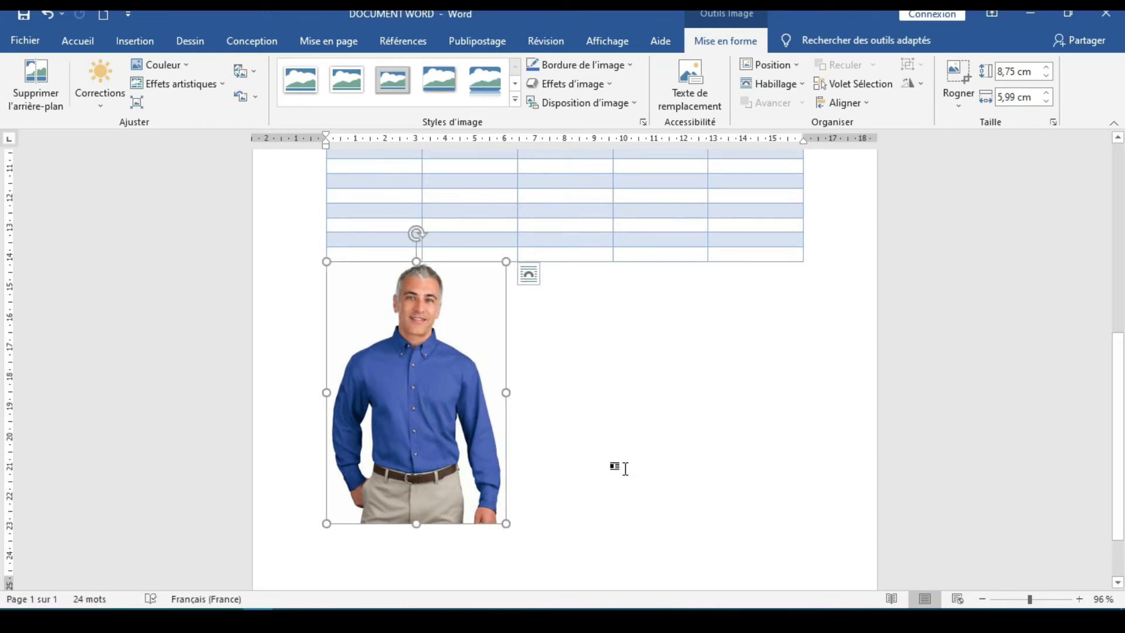
# Select the inserted picture below the table and try to move it toward the right side of the page
pyautogui.click(555, 515)
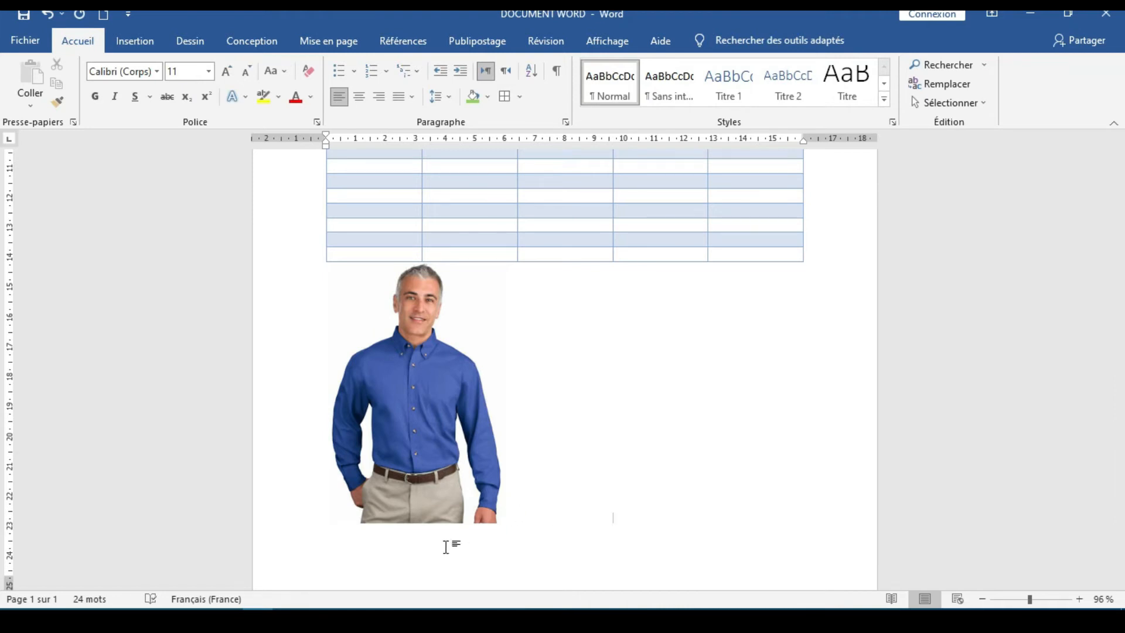
pyautogui.click(580, 427)
pyautogui.click(456, 474)
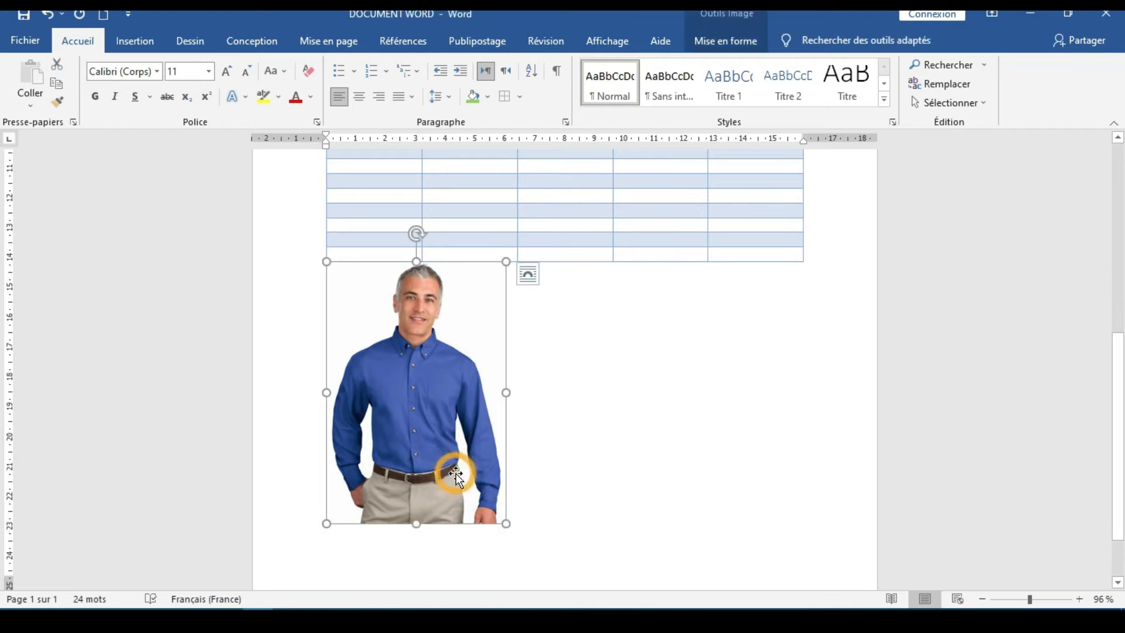
pyautogui.moveTo(421, 480); pyautogui.dragTo(602, 473)
pyautogui.moveTo(526, 486); pyautogui.dragTo(689, 479)
pyautogui.moveTo(563, 483); pyautogui.dragTo(644, 536)
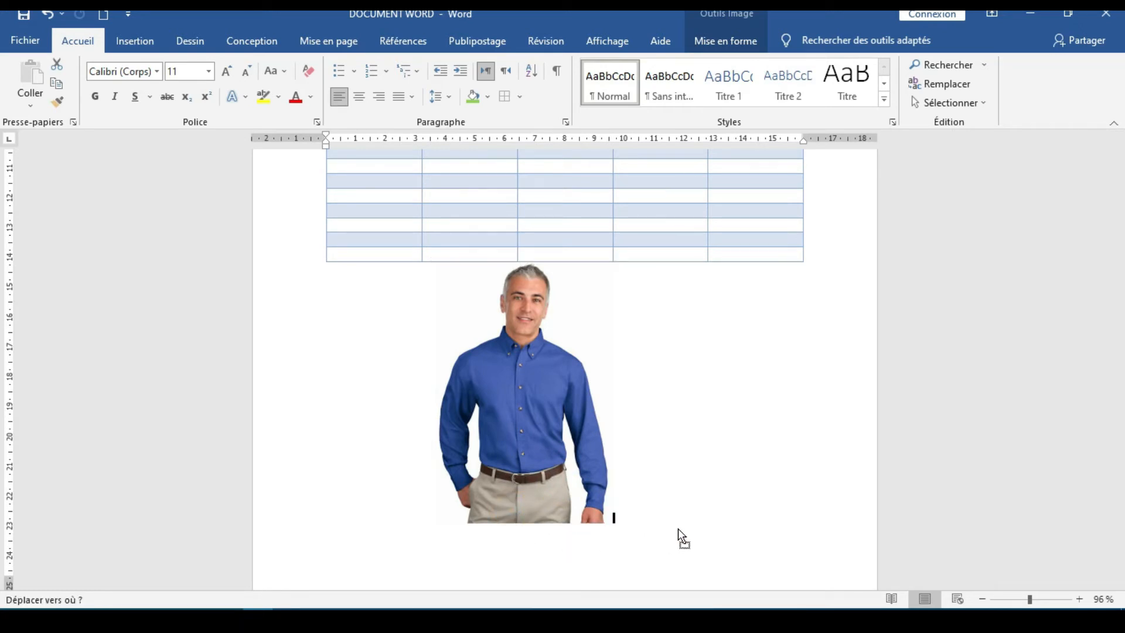
pyautogui.moveTo(735, 487); pyautogui.dragTo(394, 459)
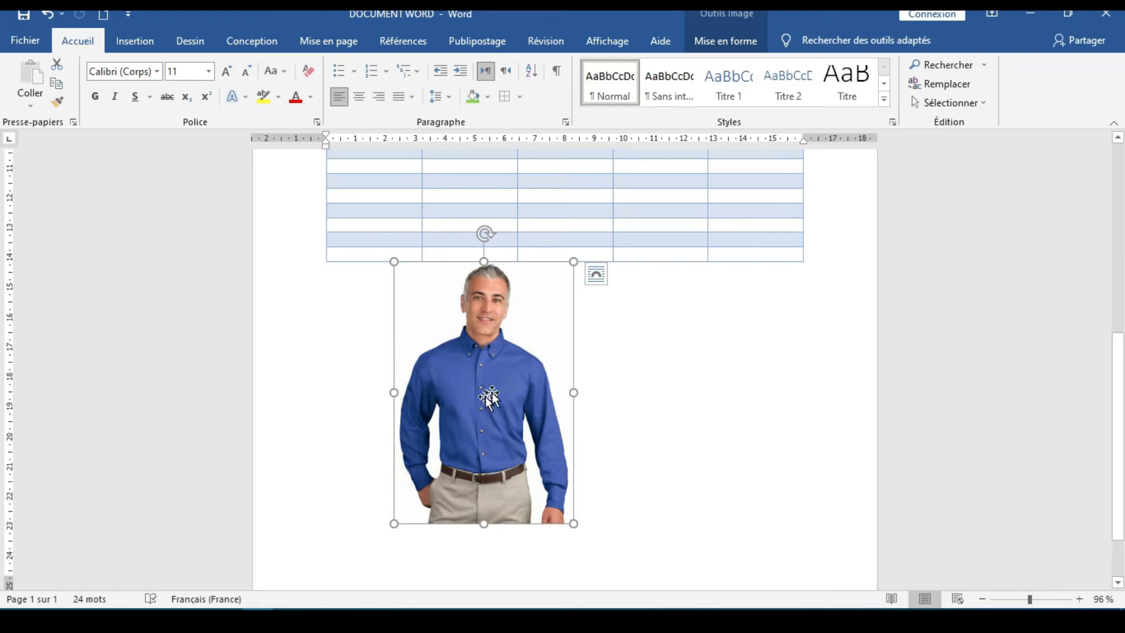
# Move the picture toward the middle of the page just below the table, keeping its size
pyautogui.moveTo(486, 397); pyautogui.dragTo(740, 394)
pyautogui.moveTo(477, 440); pyautogui.dragTo(680, 410)
pyautogui.moveTo(505, 345); pyautogui.dragTo(529, 415)
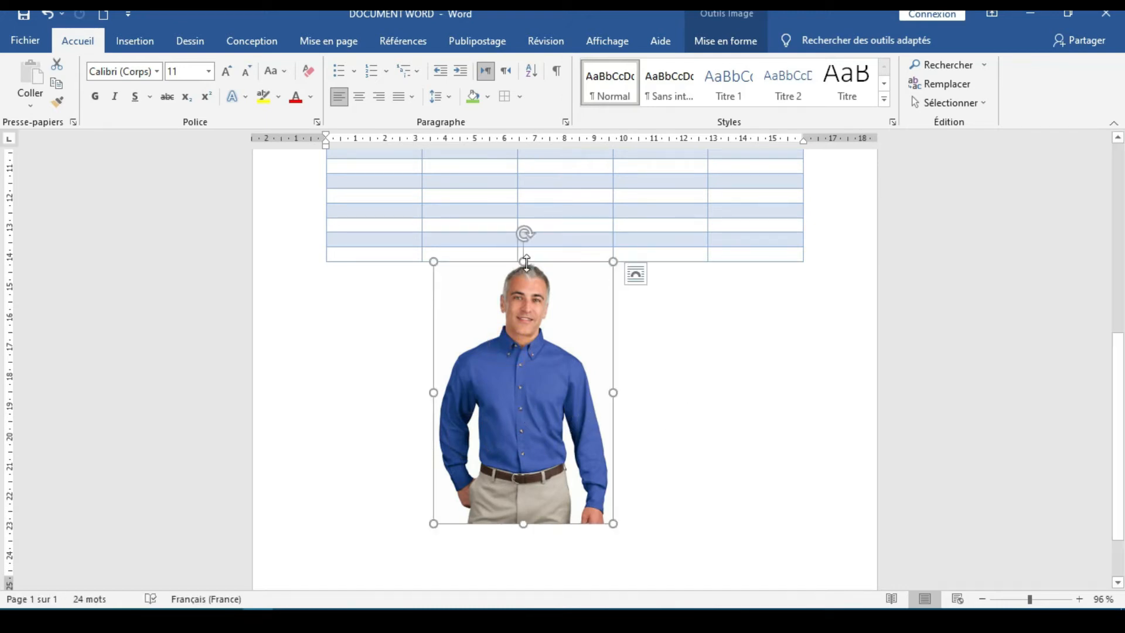
pyautogui.moveTo(613, 261); pyautogui.dragTo(612, 419)
pyautogui.scroll(1, 557, 418)
pyautogui.scroll(-2, 548, 410)
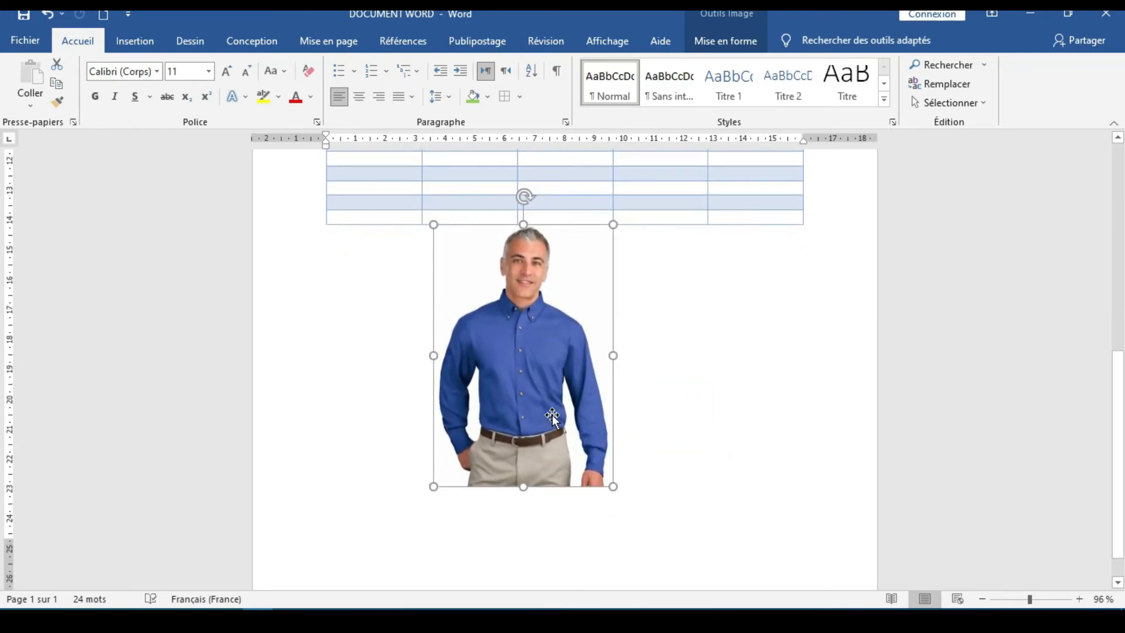
pyautogui.moveTo(540, 396); pyautogui.dragTo(517, 395)
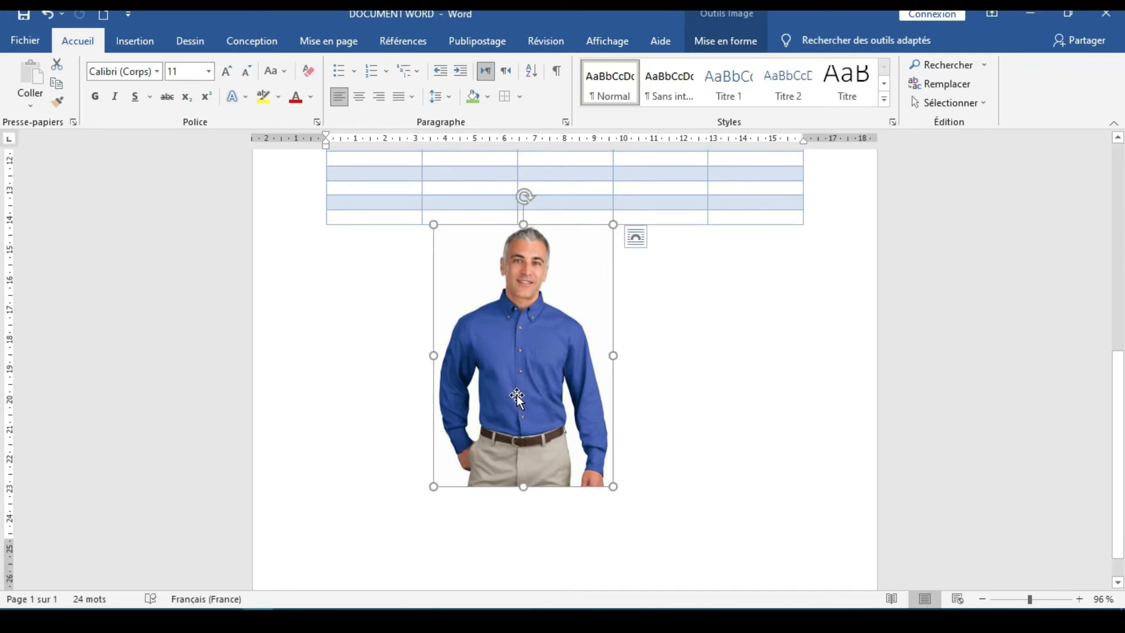
# Apply the thick black frame picture style with a shadow, and move the picture back toward the left margin below the table
pyautogui.doubleClick(517, 397)
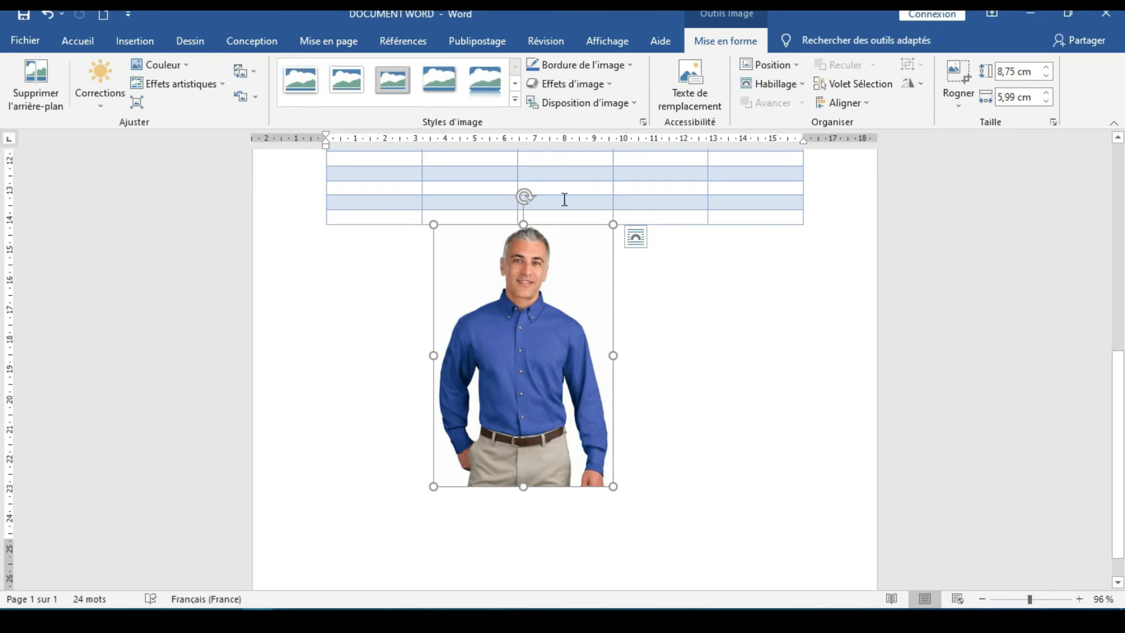
pyautogui.click(515, 100)
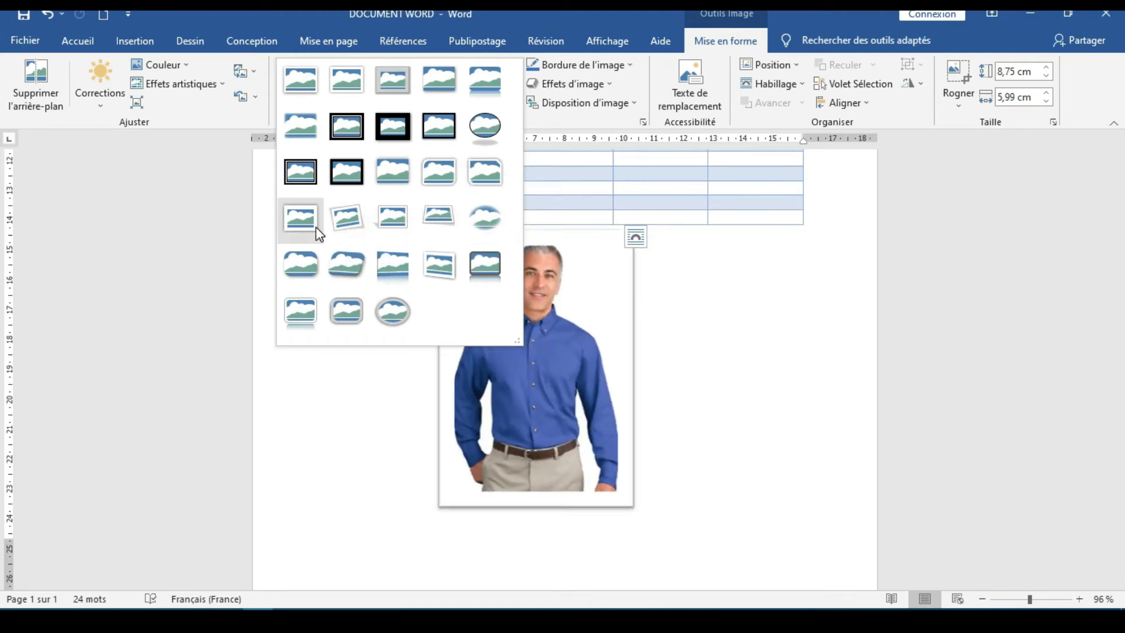
pyautogui.click(343, 170)
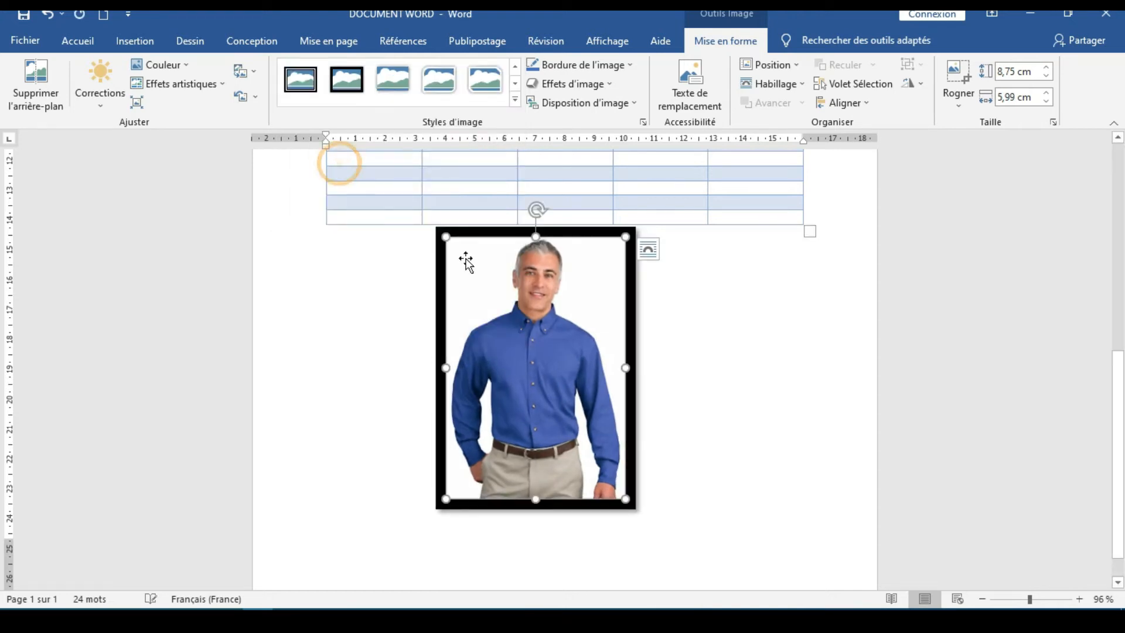
pyautogui.click(335, 349)
pyautogui.click(509, 359)
pyautogui.moveTo(509, 359); pyautogui.dragTo(332, 444)
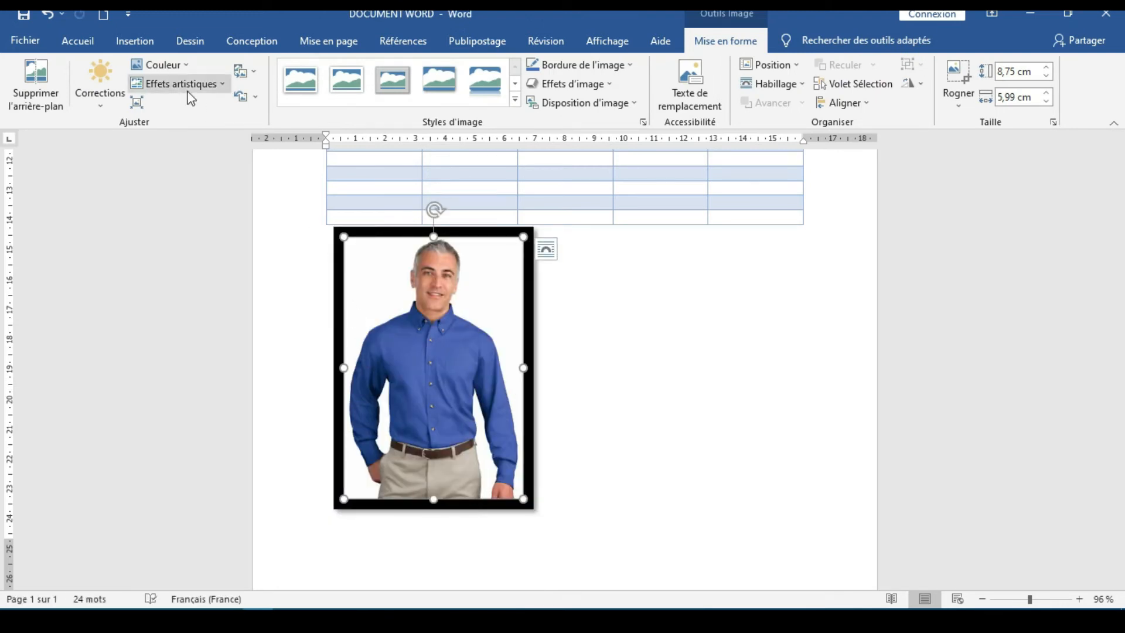
# Preview the picture's recolouring options and border colours, closing both without applying a change
pyautogui.click(189, 71)
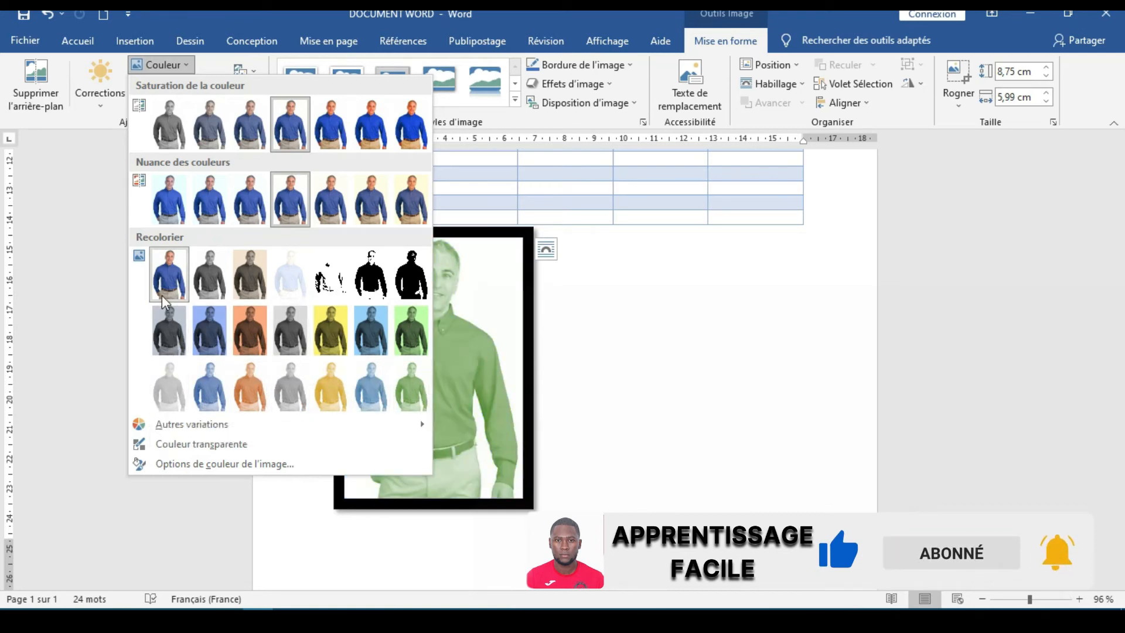
pyautogui.click(69, 265)
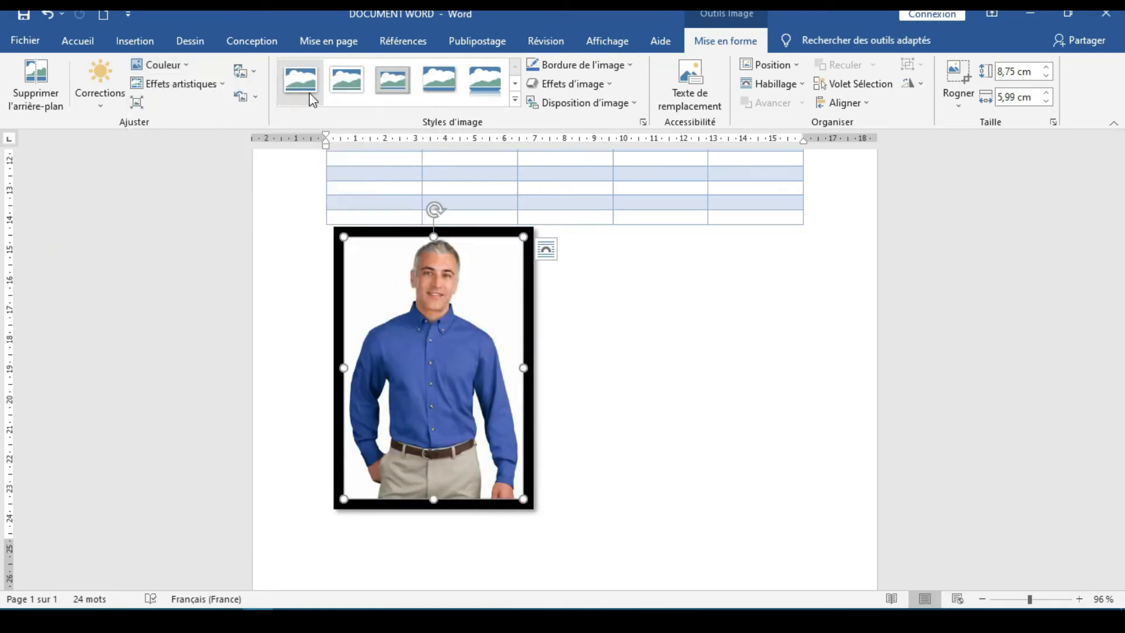
pyautogui.click(629, 65)
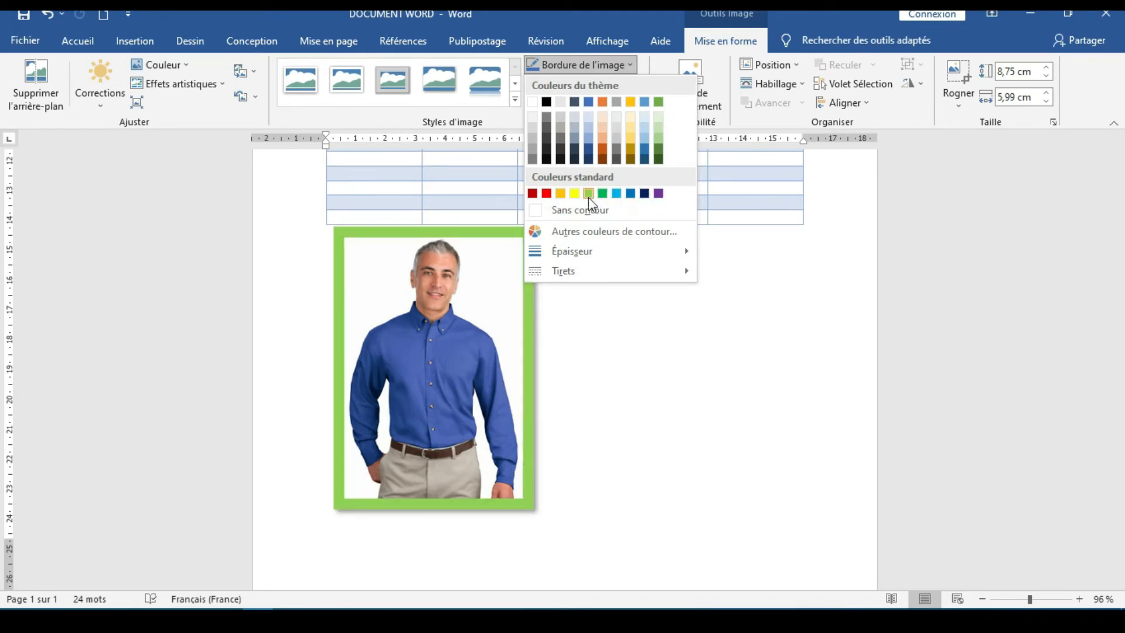
pyautogui.click(666, 346)
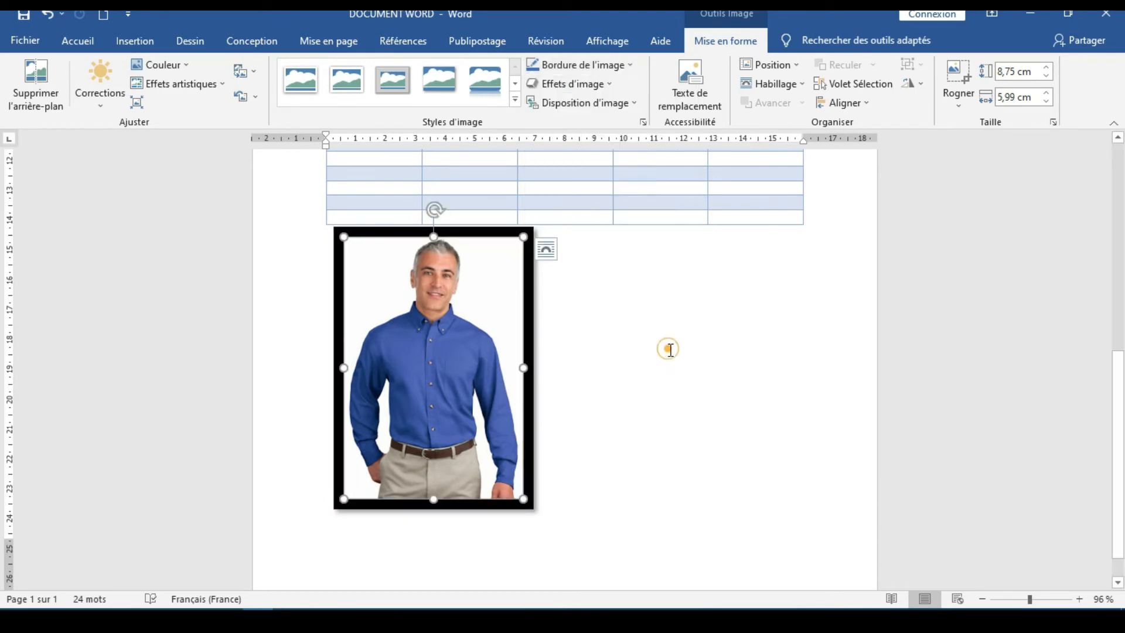
# Apply the tilted 3D preset picture effect, the first one in the last row of Styles prédéfinis, and deselect the picture
pyautogui.click(611, 91)
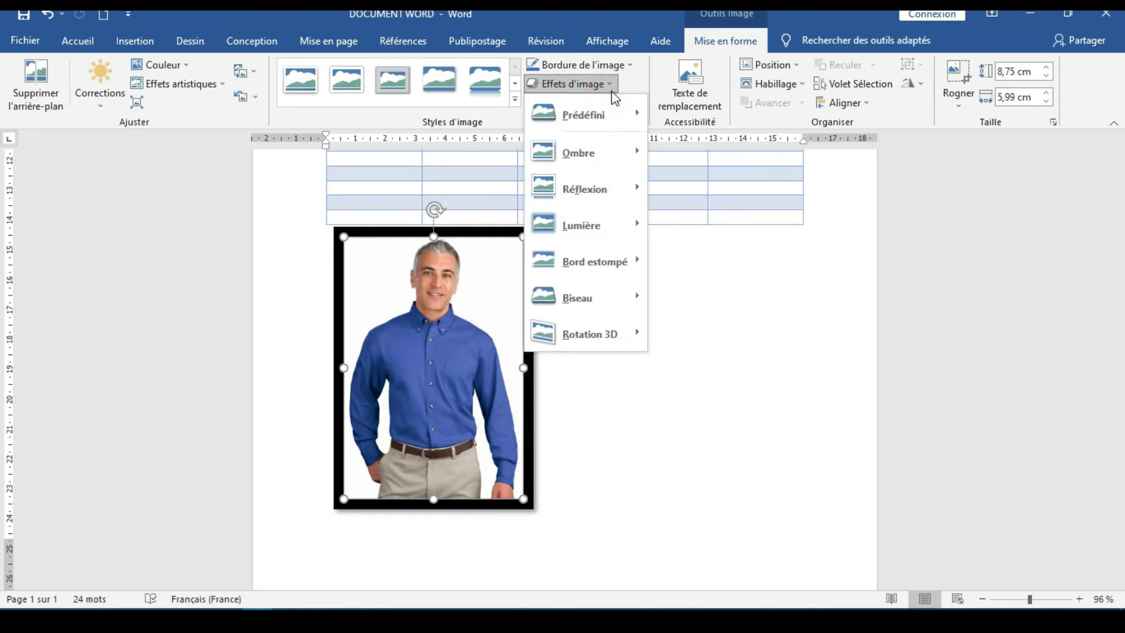
pyautogui.moveTo(625, 124)
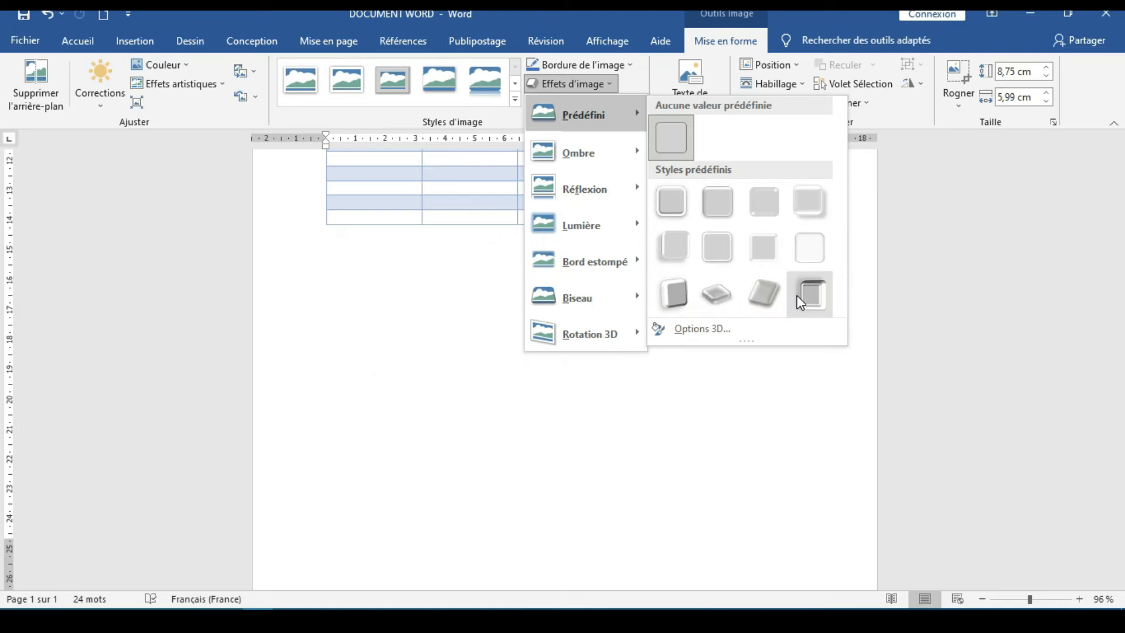
pyautogui.click(690, 309)
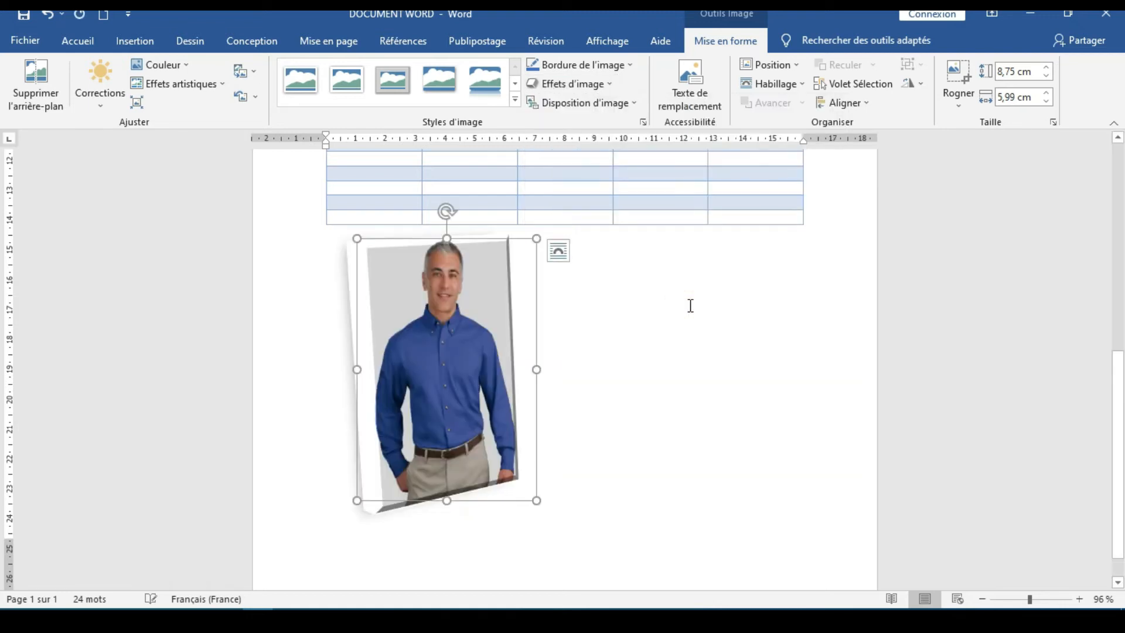
pyautogui.click(691, 306)
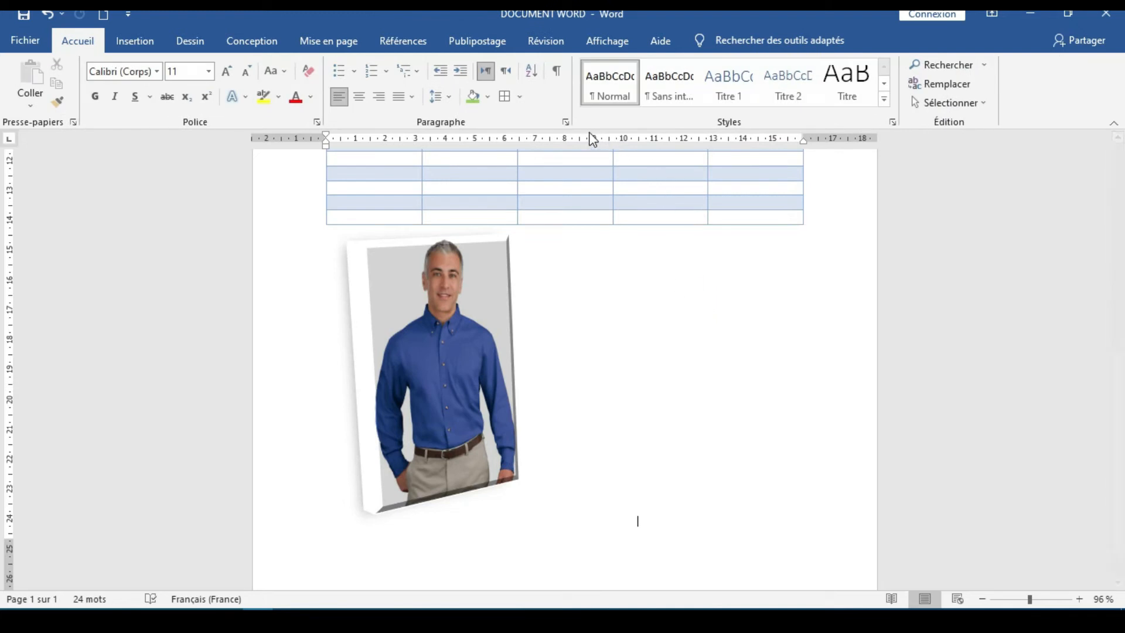
# Preview the Disposition d'image layouts on the selected picture and close them without applying one
pyautogui.click(477, 341)
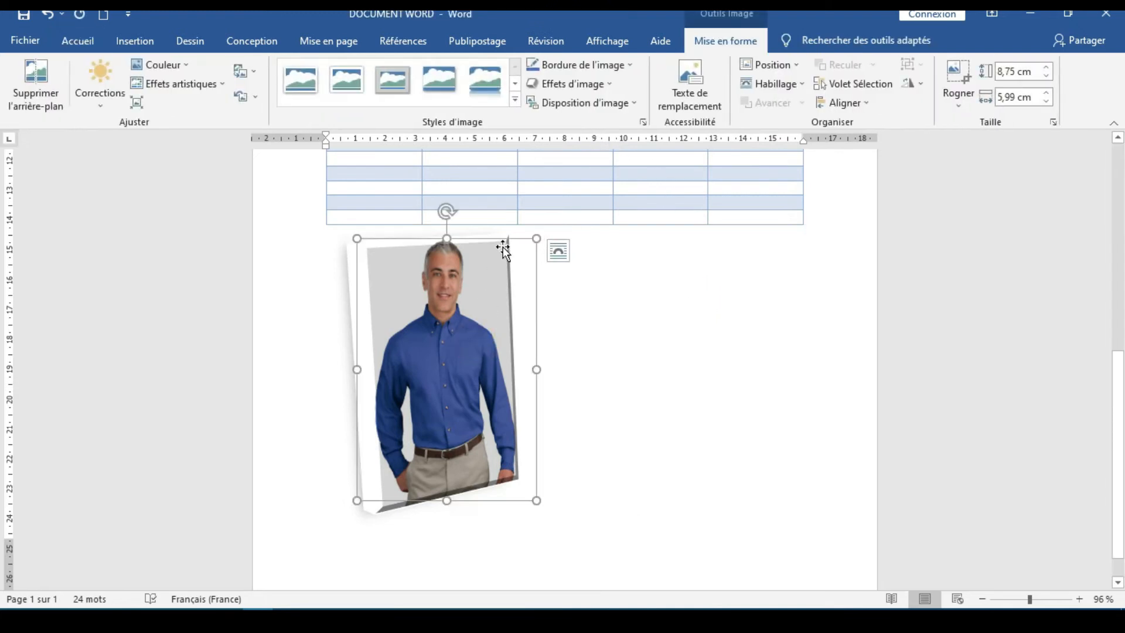
pyautogui.click(633, 104)
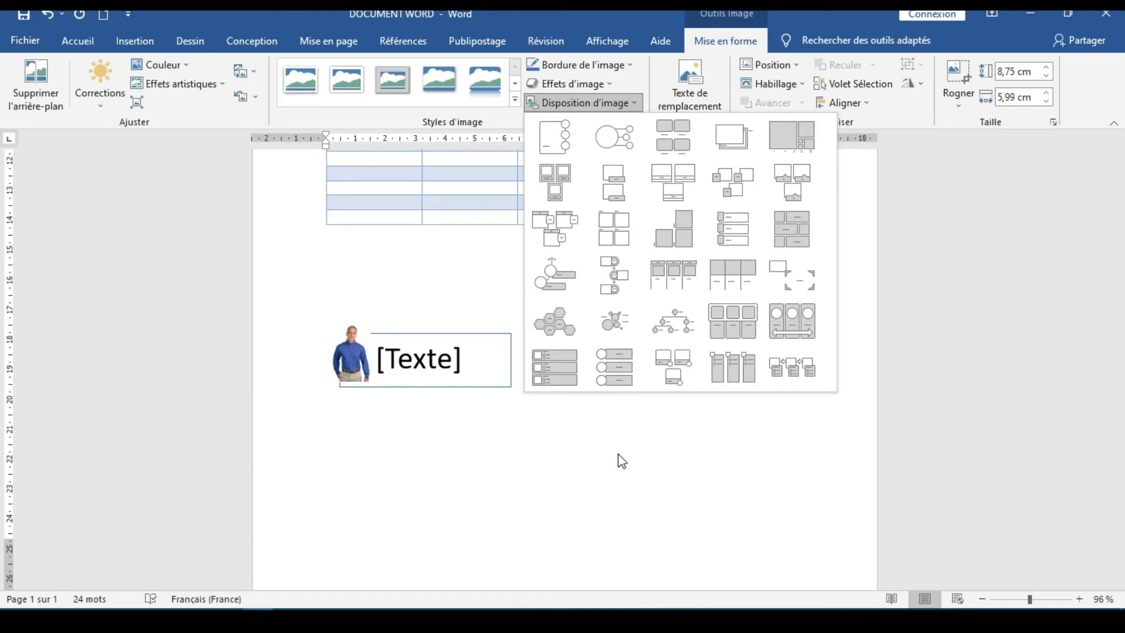
pyautogui.click(584, 516)
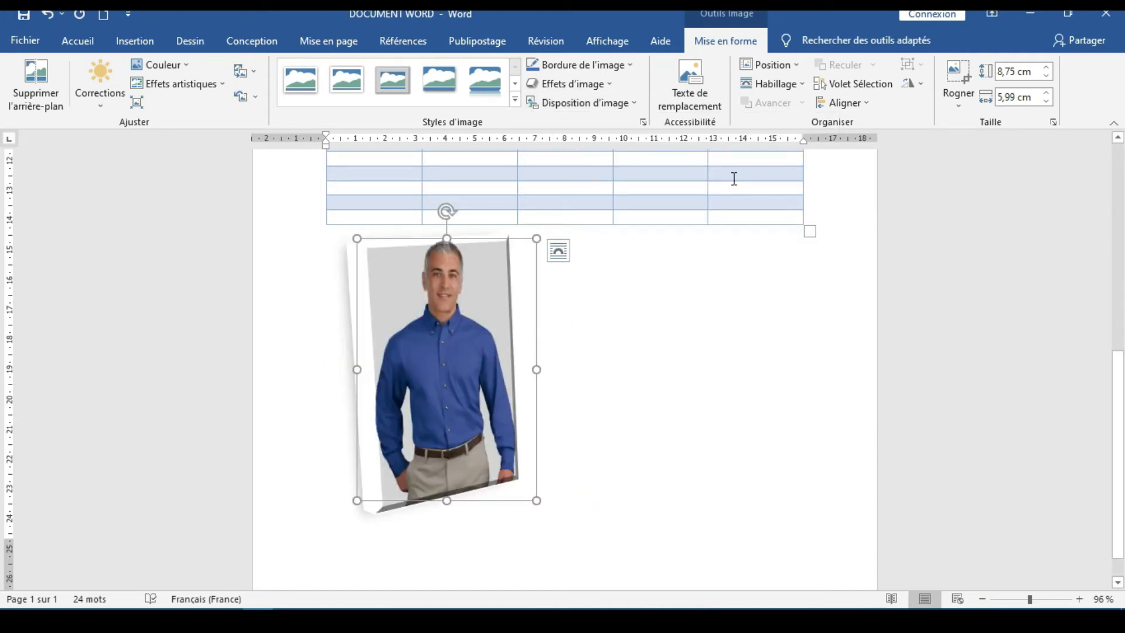
# Position the picture at the bottom left of the page with text wrapping
pyautogui.click(791, 72)
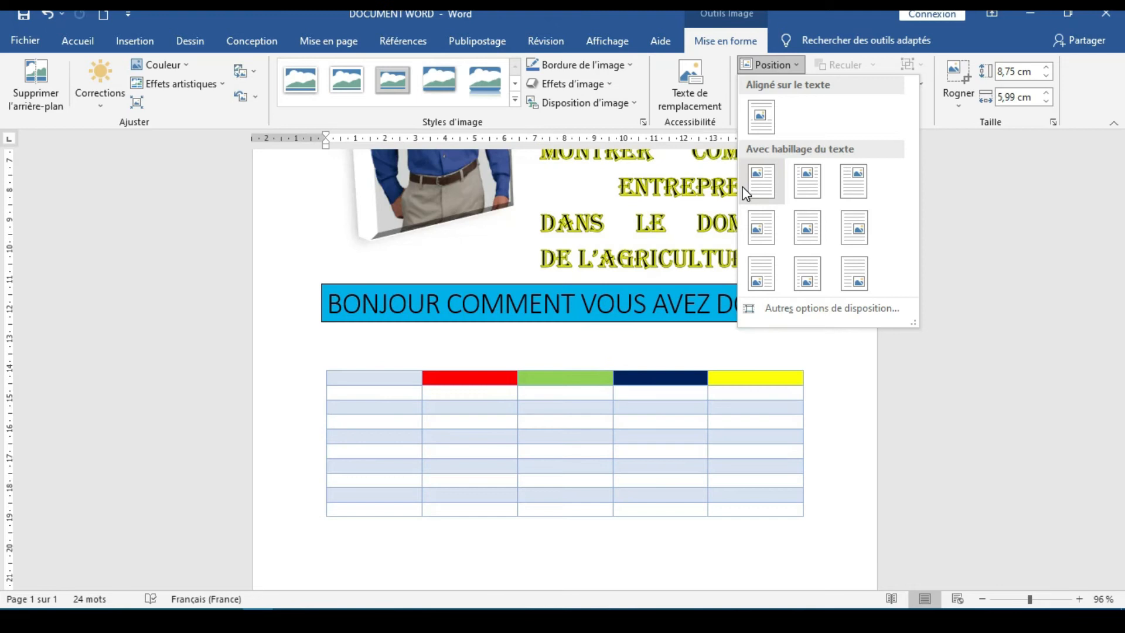
pyautogui.scroll(5, 584, 288)
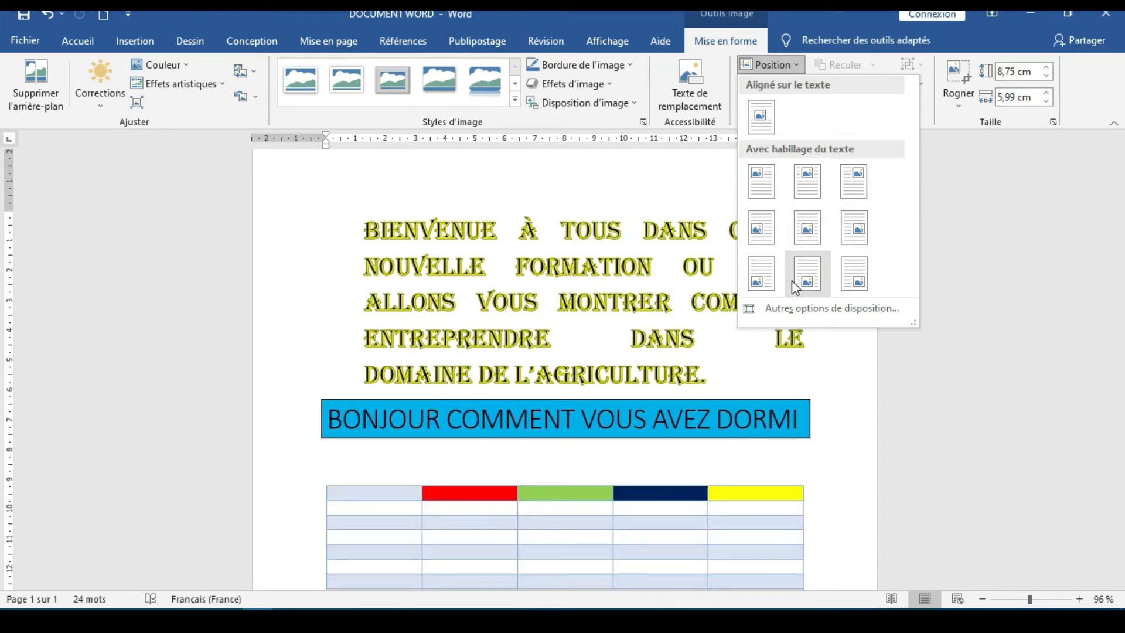
pyautogui.click(762, 276)
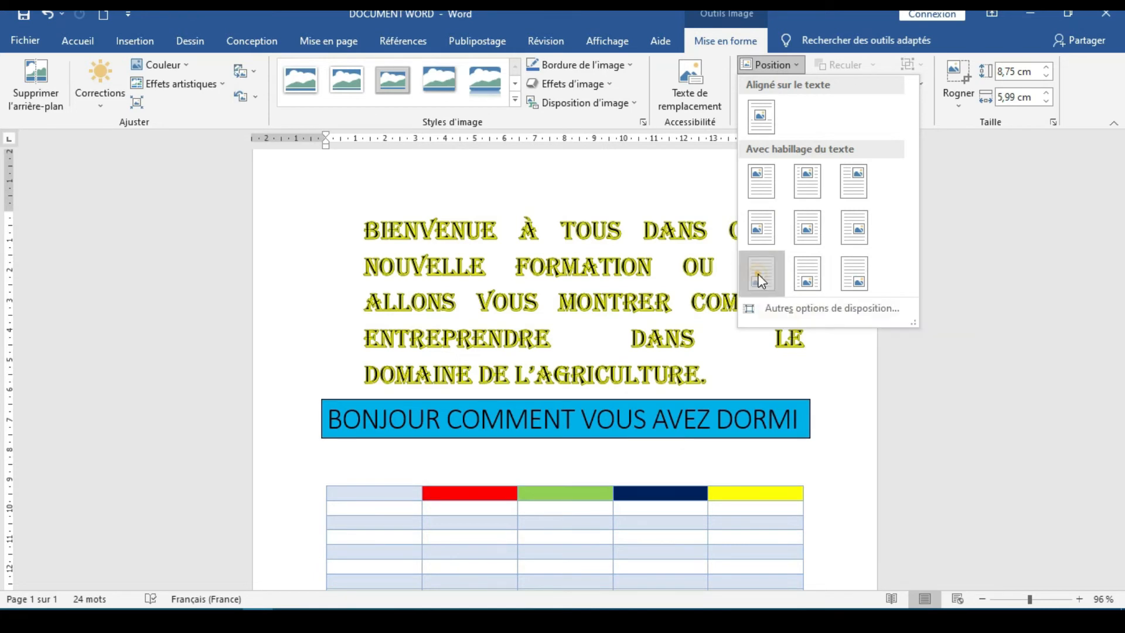
pyautogui.scroll(-2, 716, 329)
pyautogui.scroll(-3, 717, 328)
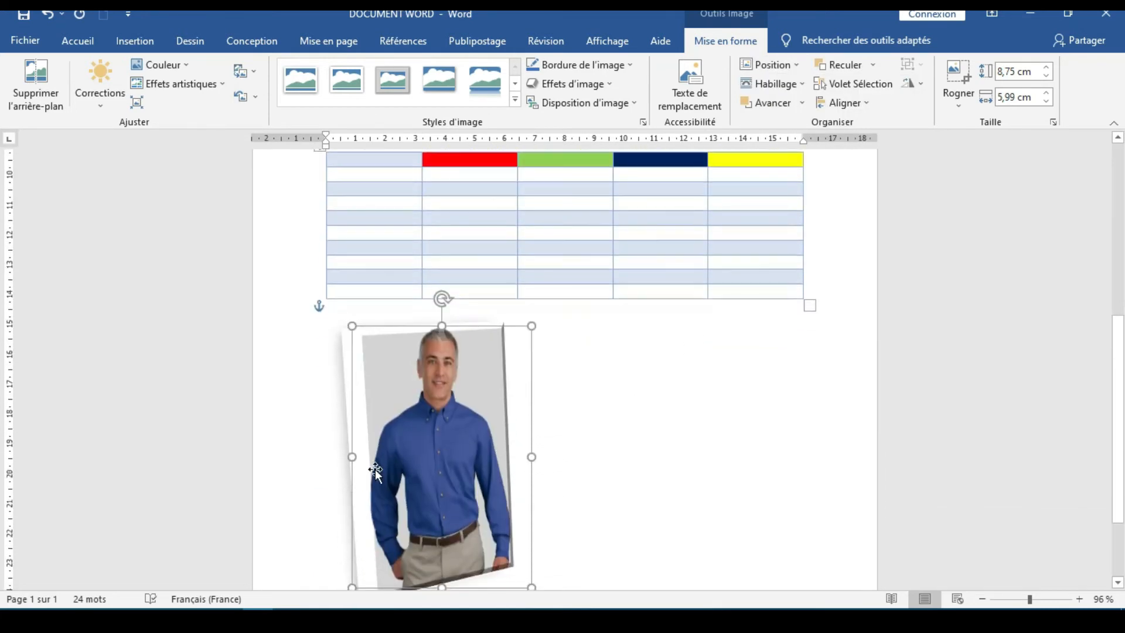
# Examine the picture's Habillage wrapping options and the Reculer stacking options without choosing any
pyautogui.click(803, 88)
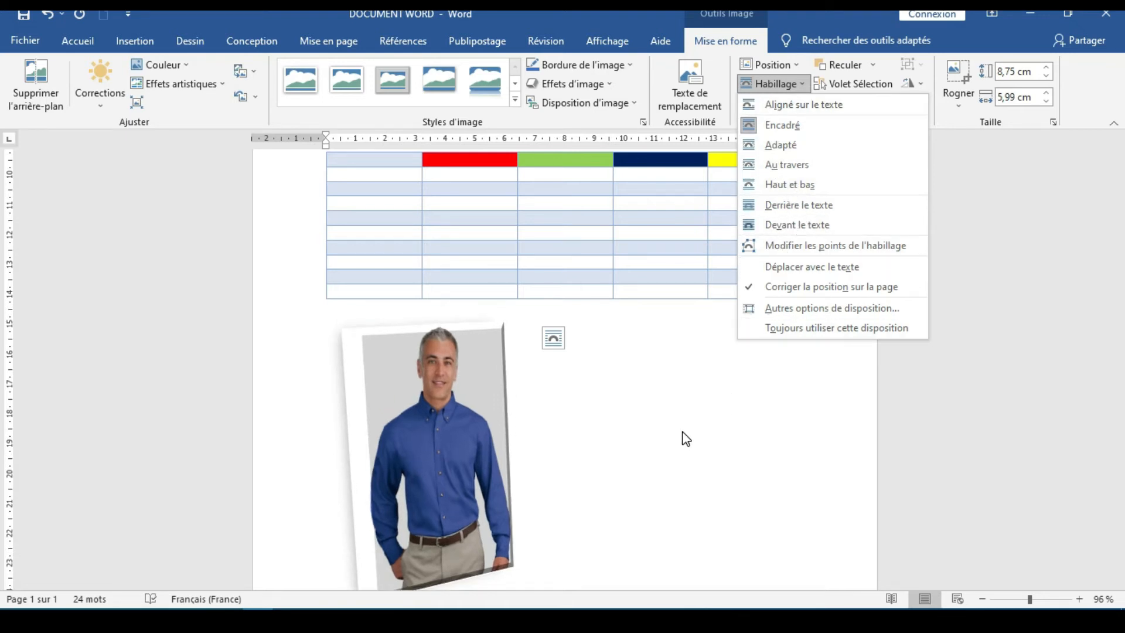
pyautogui.click(732, 398)
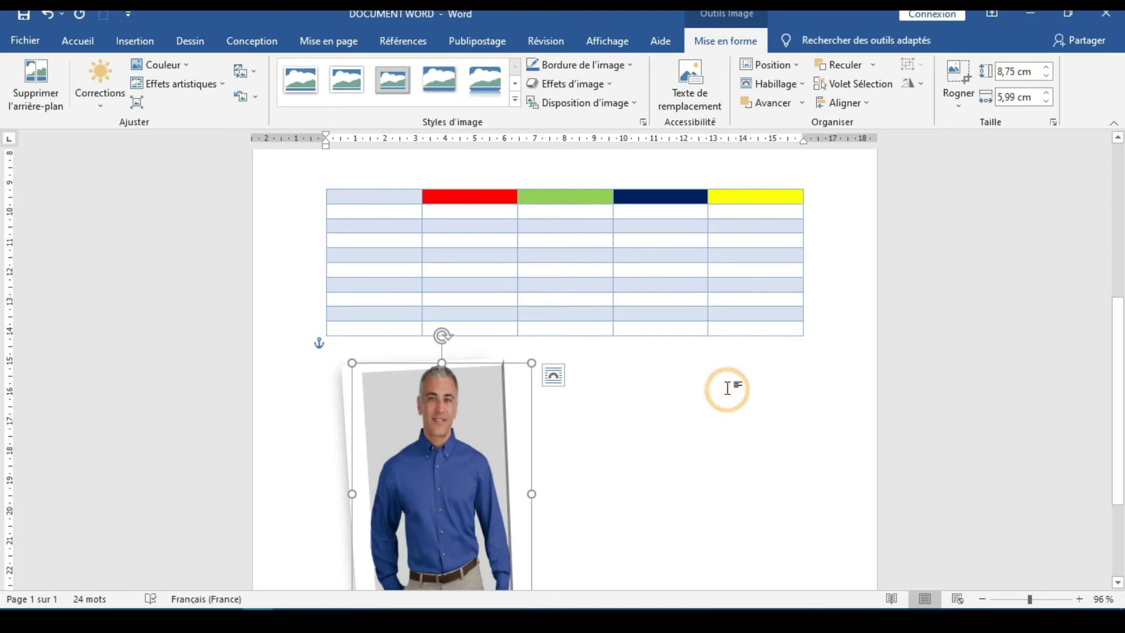
pyautogui.click(868, 61)
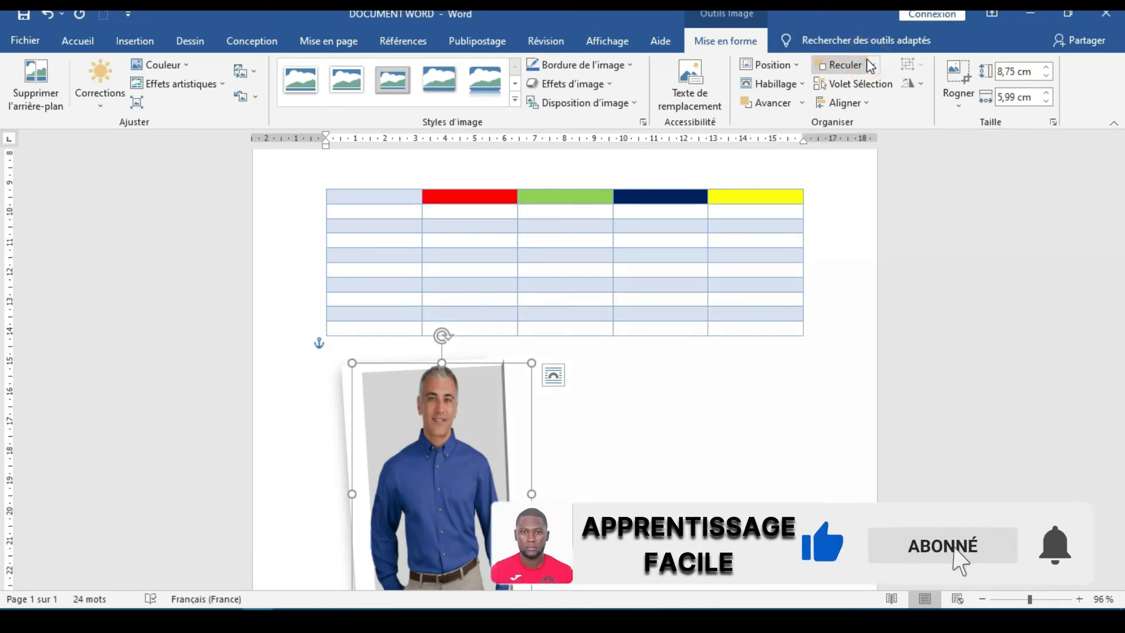
pyautogui.click(874, 65)
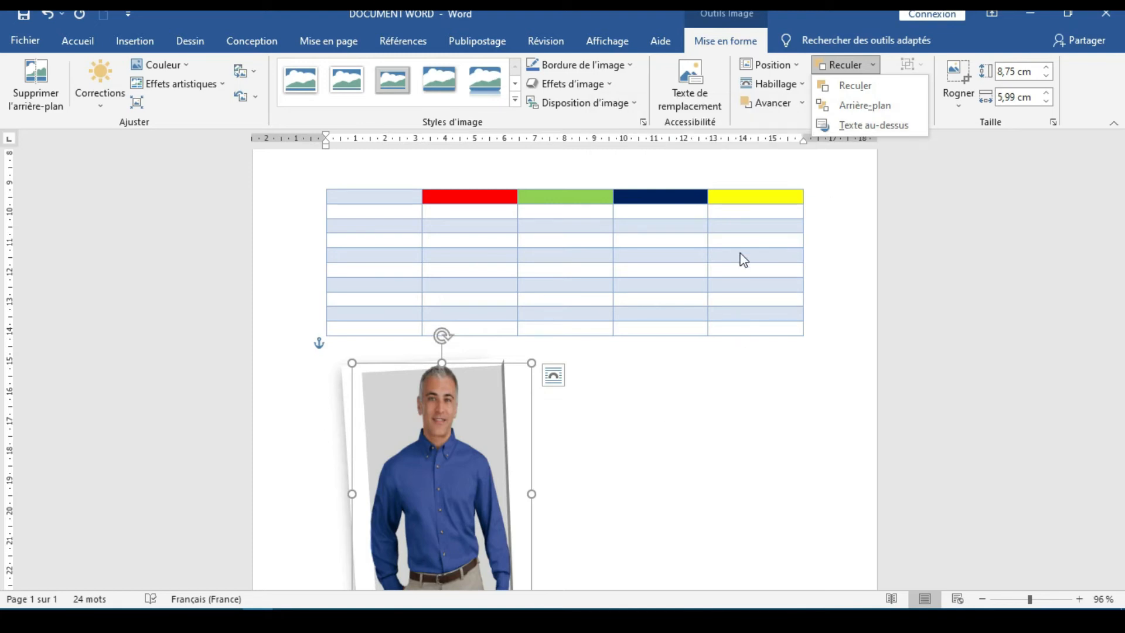
pyautogui.click(444, 508)
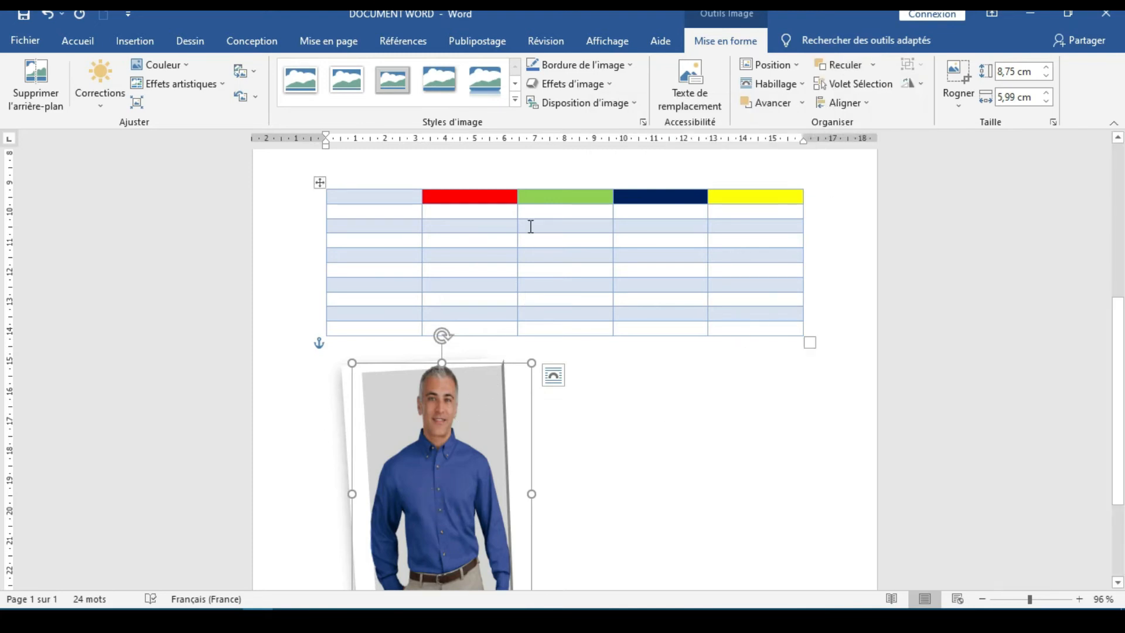
# Send the picture to the back with Arrière-plan and deselect it
pyautogui.click(871, 65)
pyautogui.click(865, 105)
pyautogui.scroll(-2, 511, 435)
pyautogui.click(641, 394)
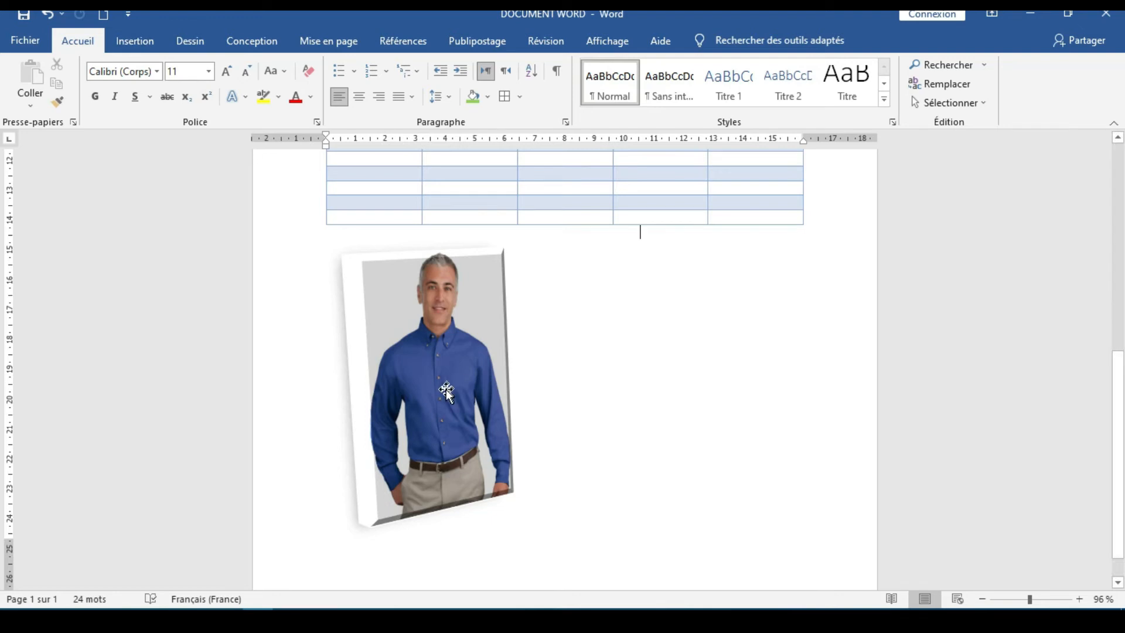
# Draw a text box about 1.96 cm high and 3.28 cm wide over the man's chest and enter BONJOUR
pyautogui.click(135, 41)
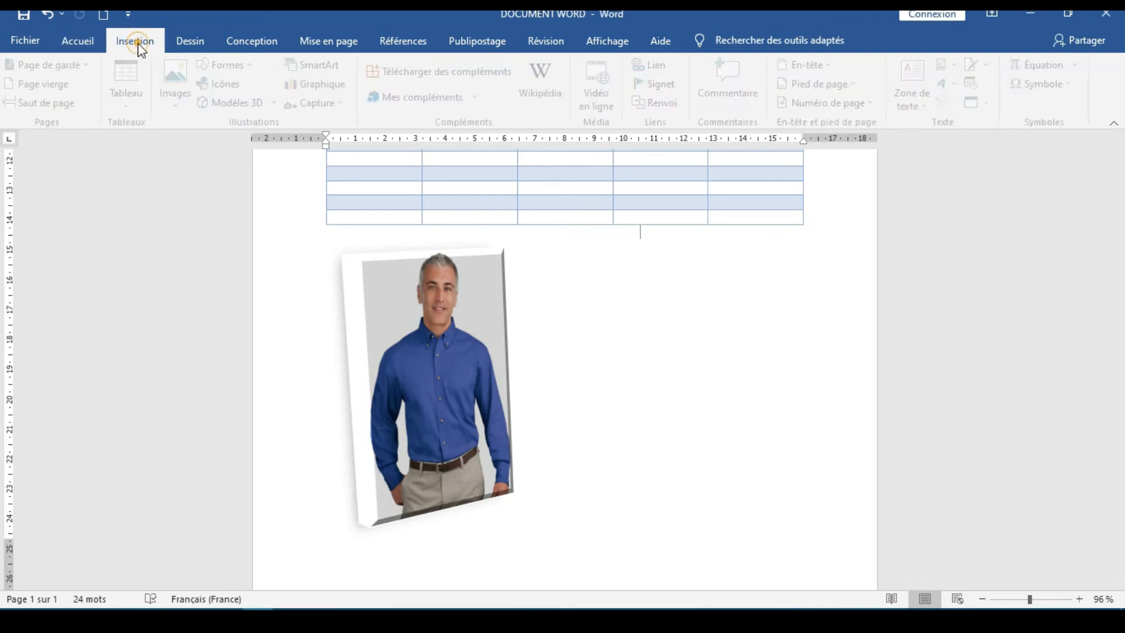
pyautogui.click(926, 99)
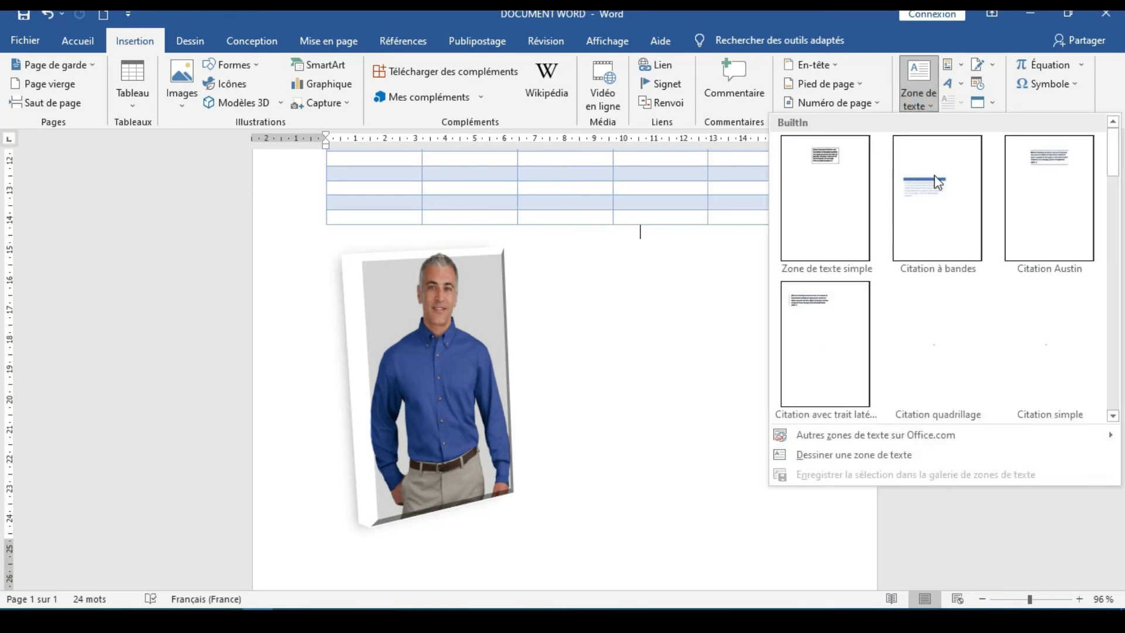
pyautogui.click(879, 456)
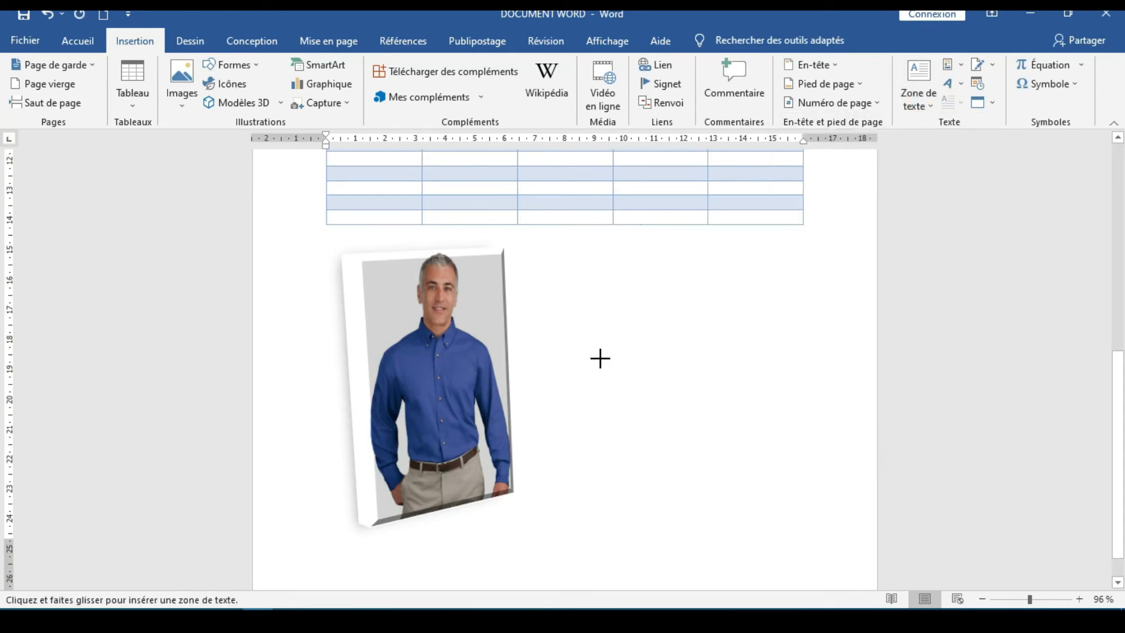
pyautogui.moveTo(383, 328); pyautogui.dragTo(481, 386)
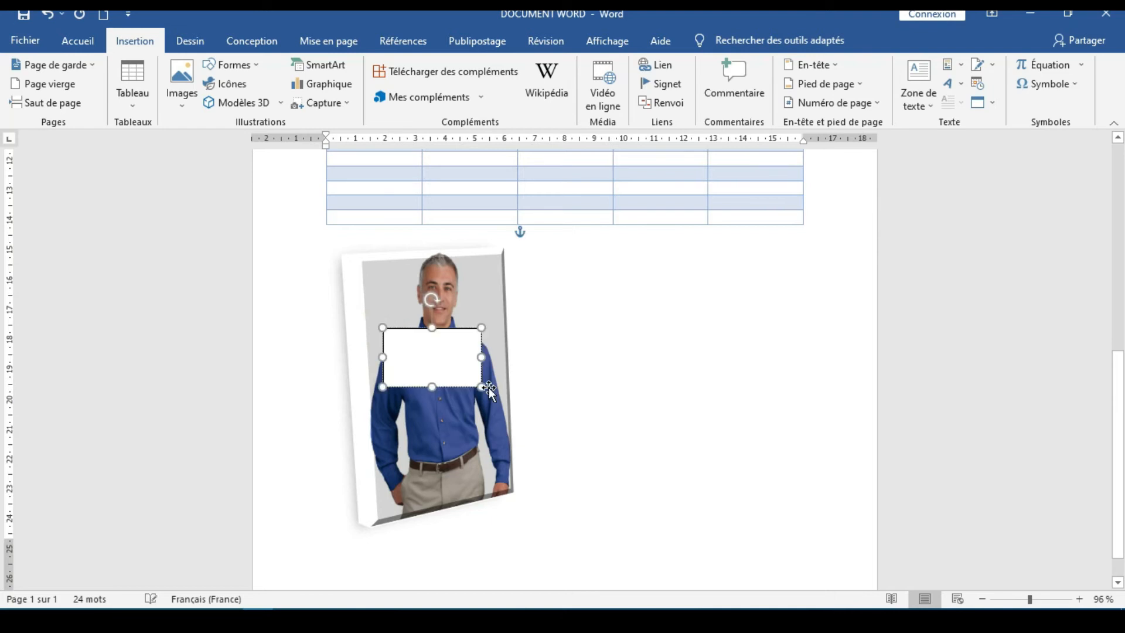
pyautogui.write('BONJOUR')
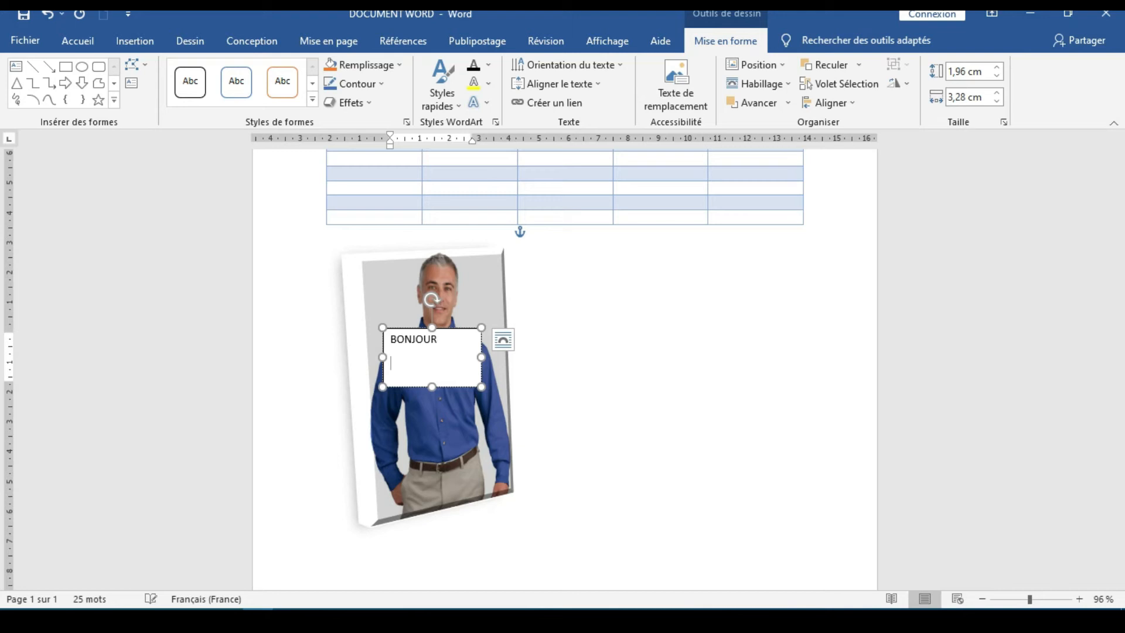
# Set BONJOUR to 22 points and resize its text box to about 1.19 cm high by 3.64 cm wide
pyautogui.moveTo(432, 387); pyautogui.dragTo(382, 335)
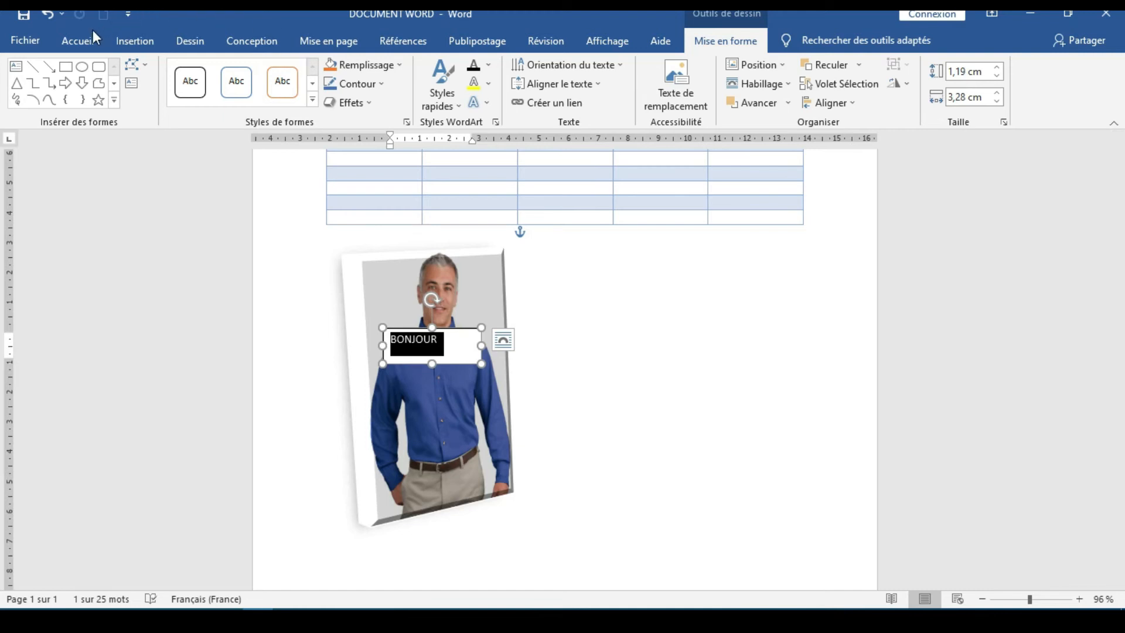
pyautogui.click(78, 38)
pyautogui.click(208, 71)
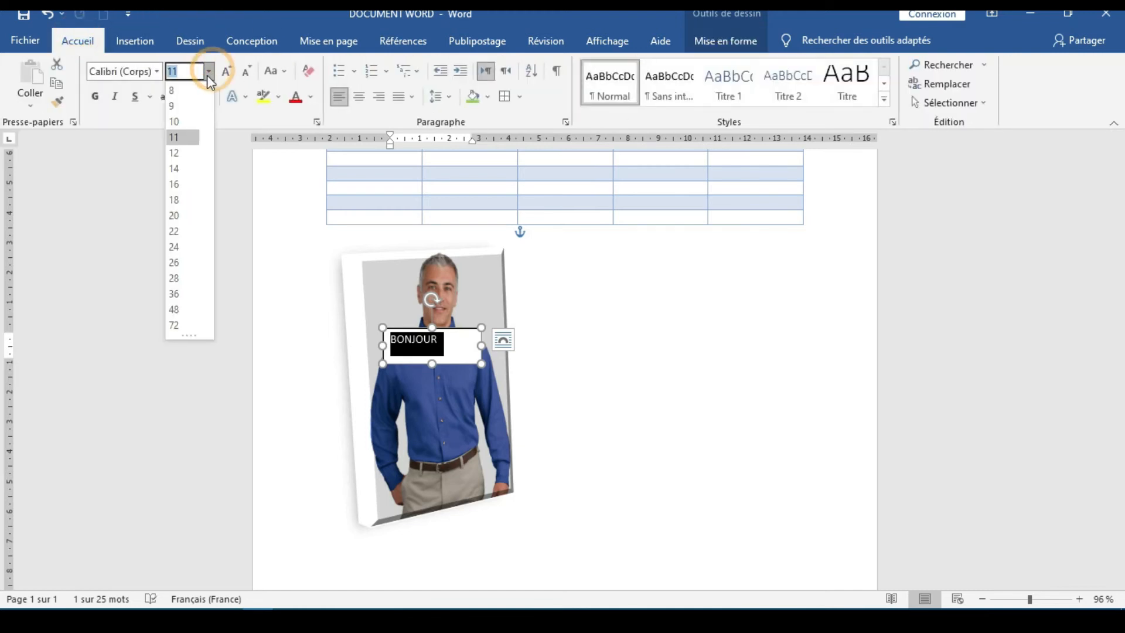
pyautogui.click(178, 231)
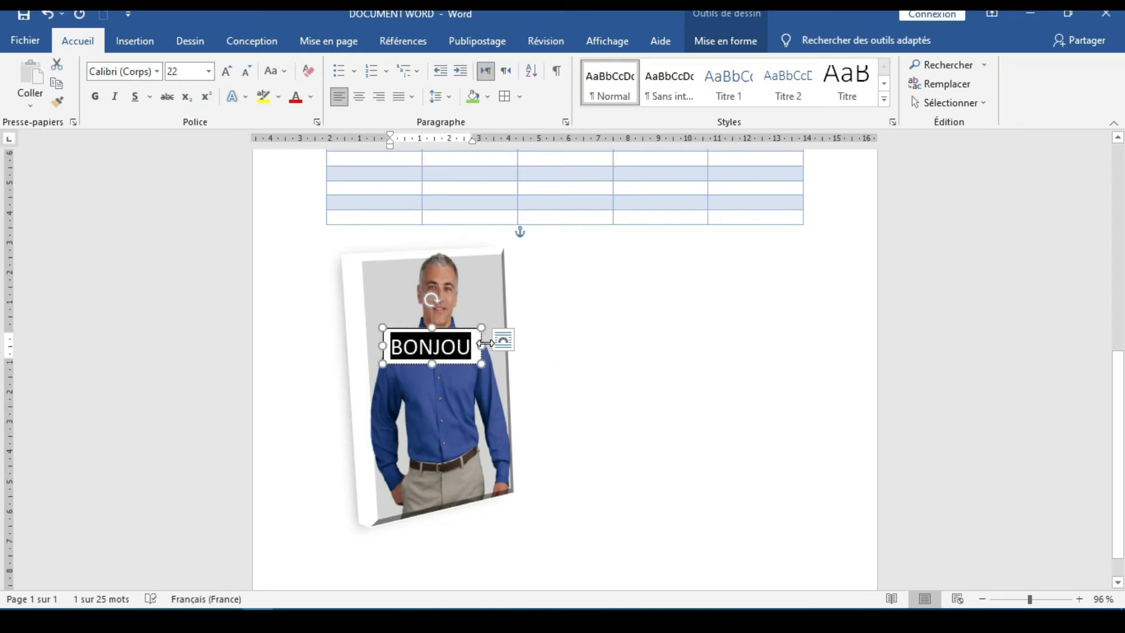
pyautogui.moveTo(486, 344); pyautogui.dragTo(502, 340)
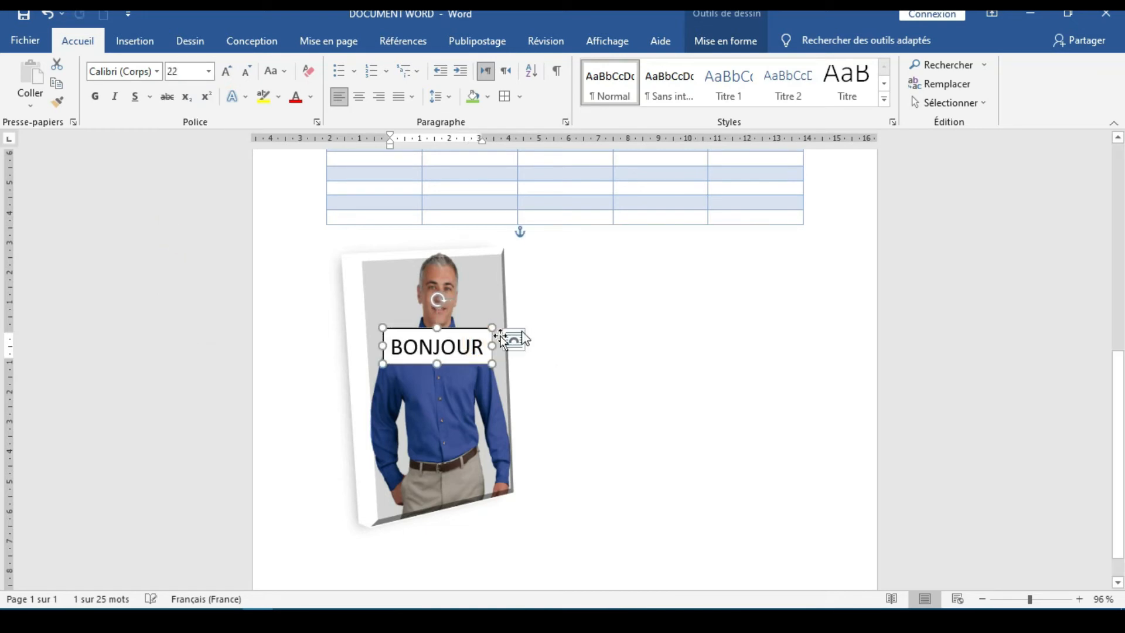
pyautogui.click(537, 325)
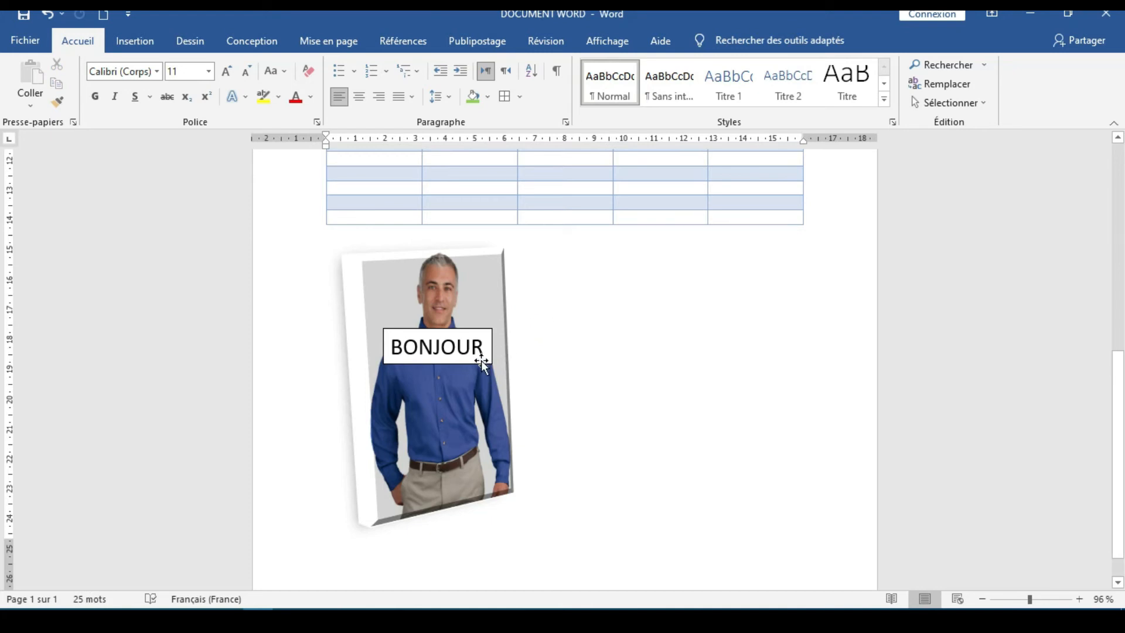
# Remove the outline of the BONJOUR text box with Sans contour and deselect it
pyautogui.click(149, 43)
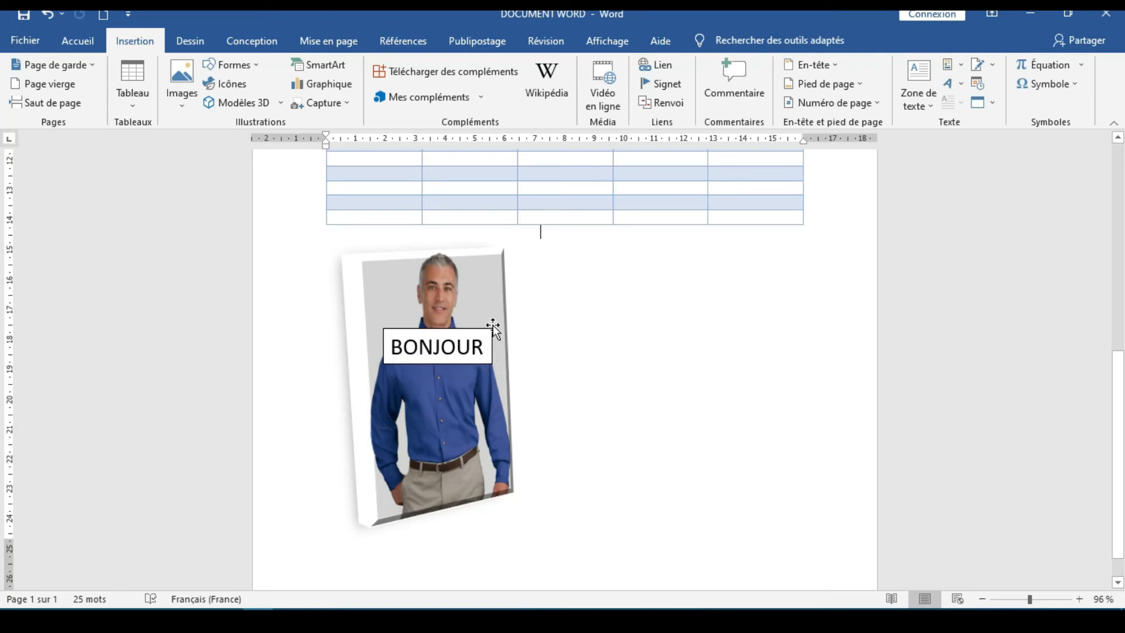
pyautogui.doubleClick(447, 347)
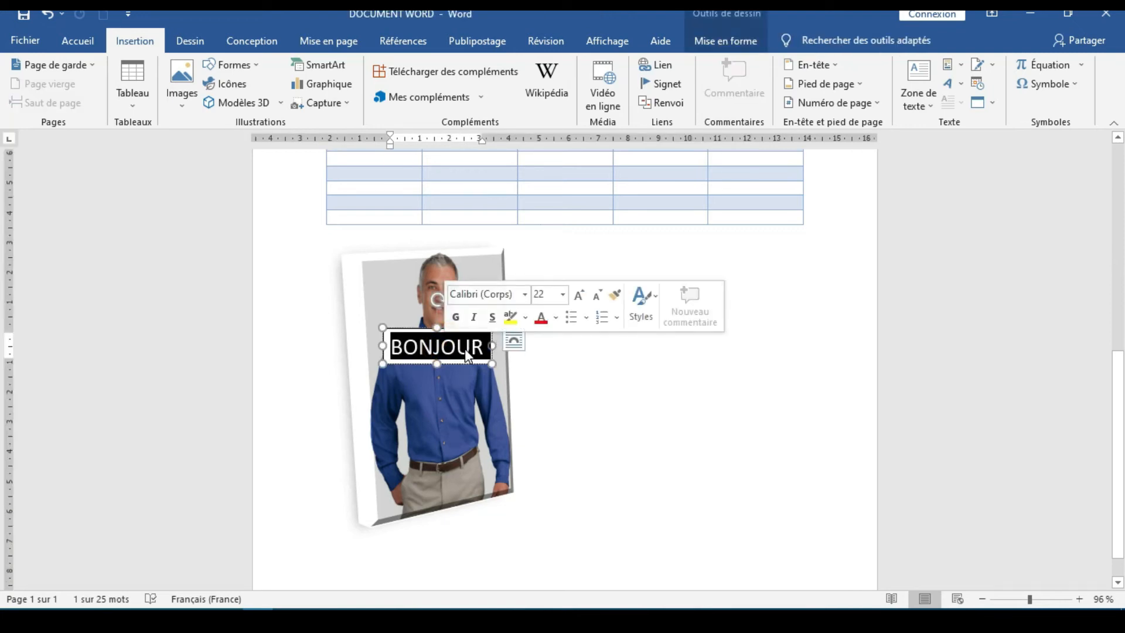
pyautogui.click(735, 49)
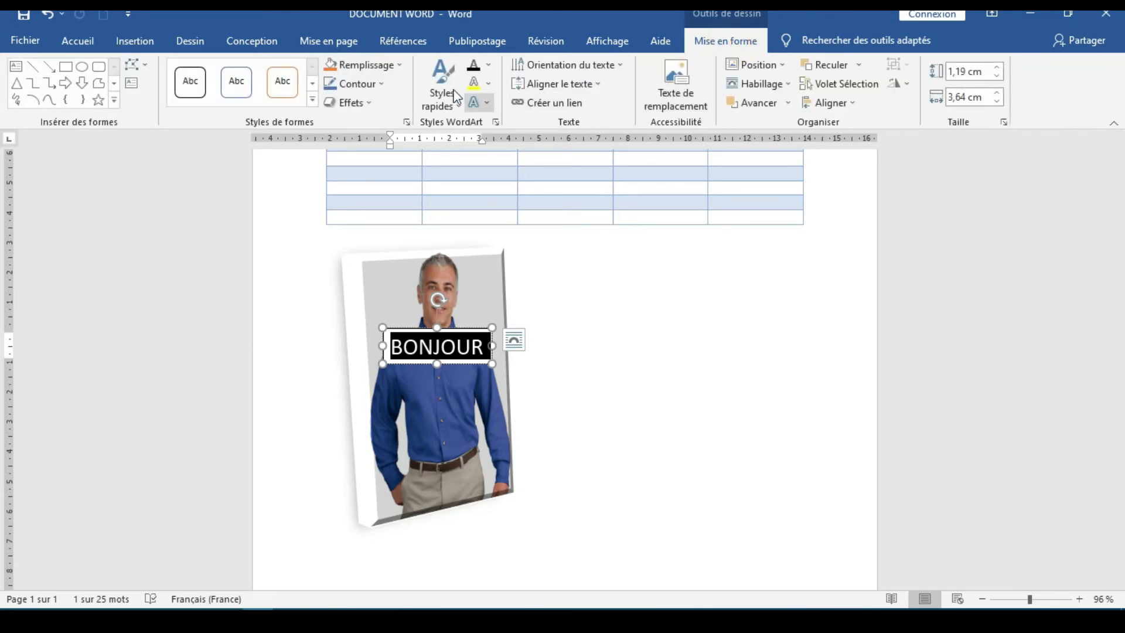
pyautogui.click(381, 84)
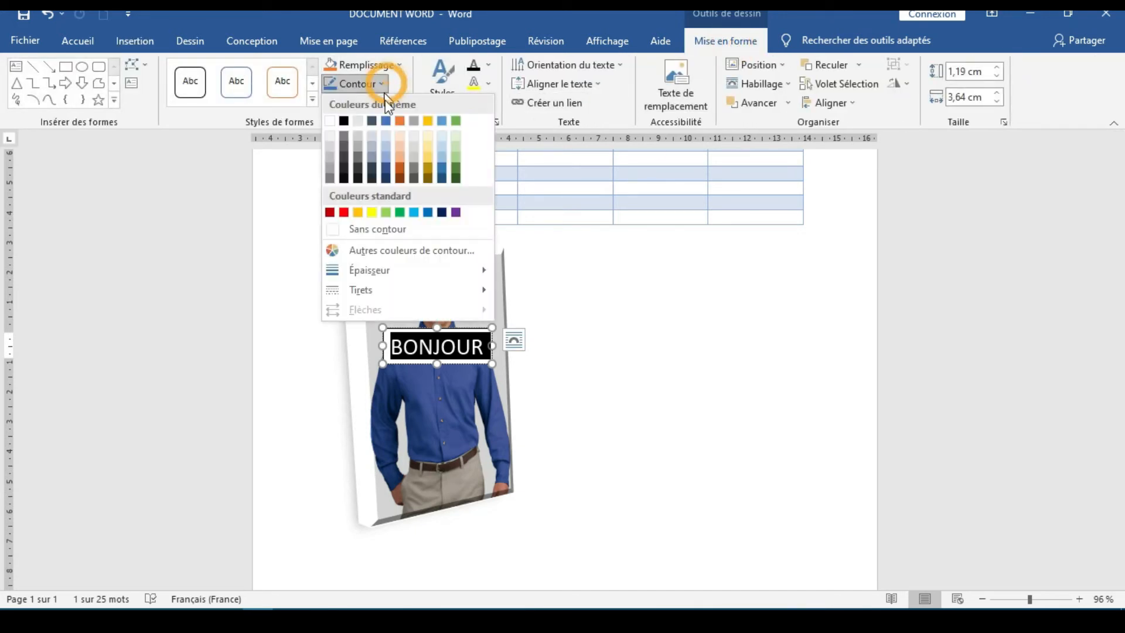
pyautogui.click(398, 229)
pyautogui.click(585, 313)
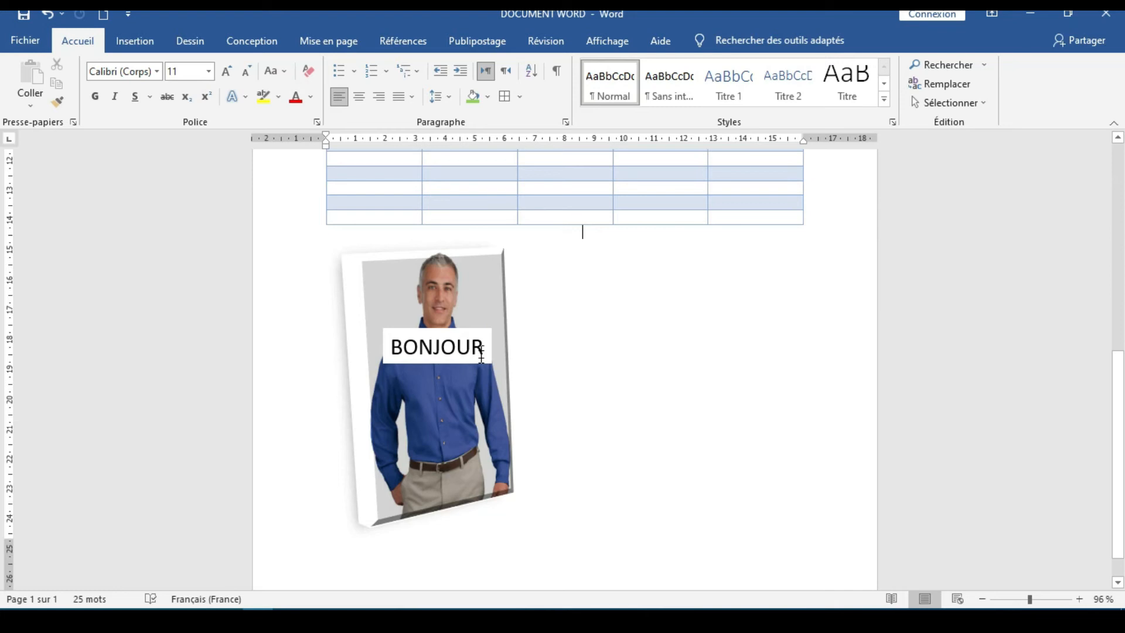
# Make the BONJOUR text box transparent with Aucun remplissage and deselect it
pyautogui.click(463, 338)
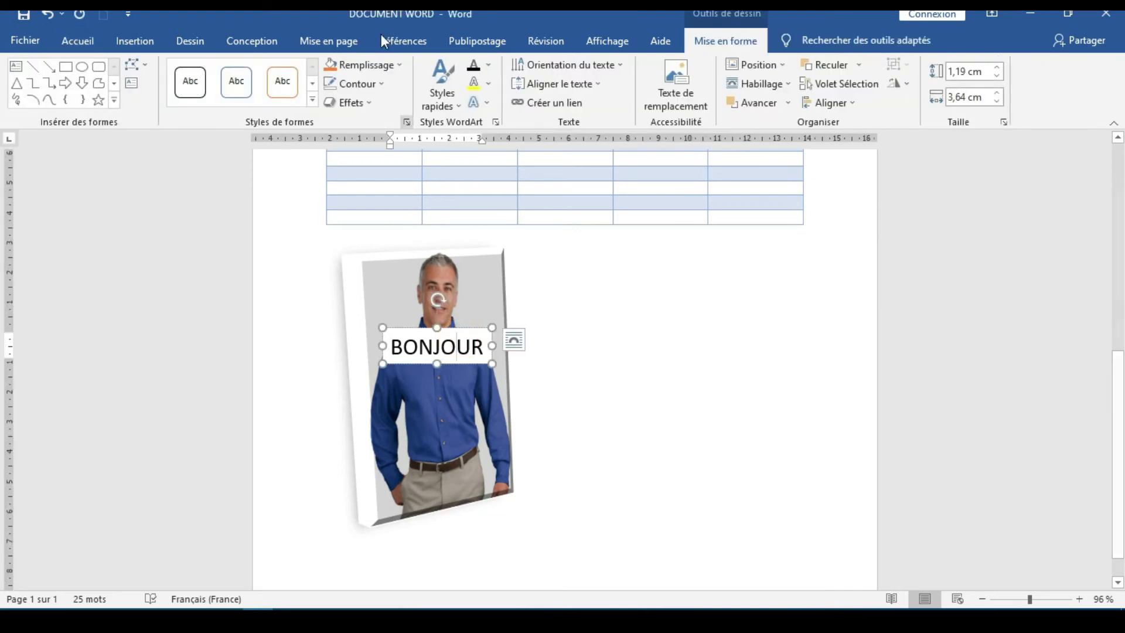
pyautogui.click(395, 64)
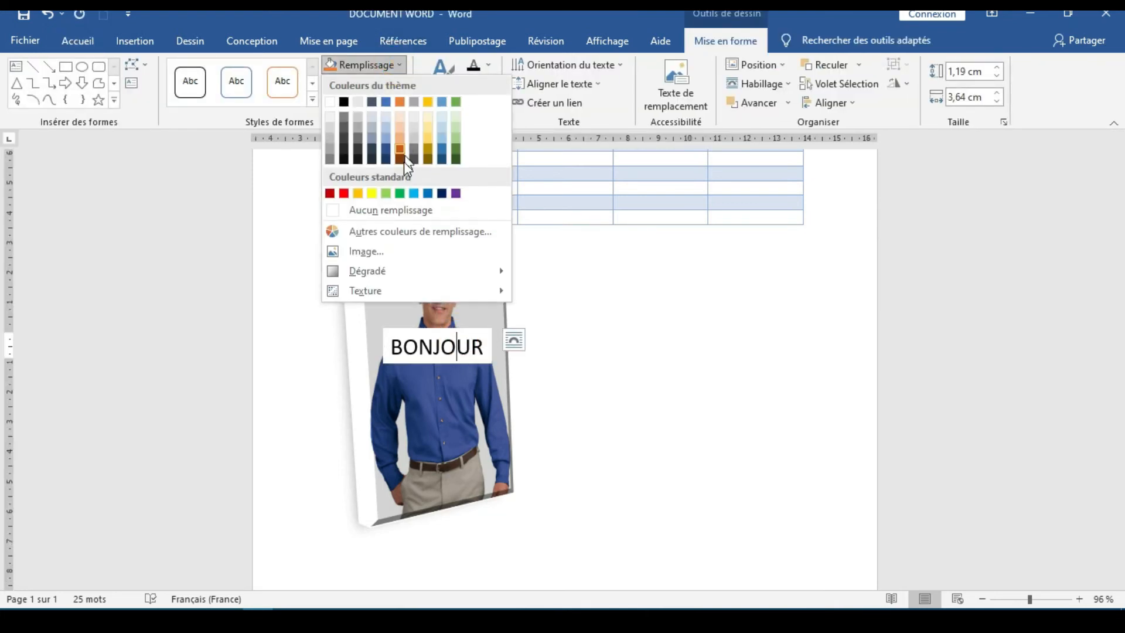
pyautogui.click(383, 193)
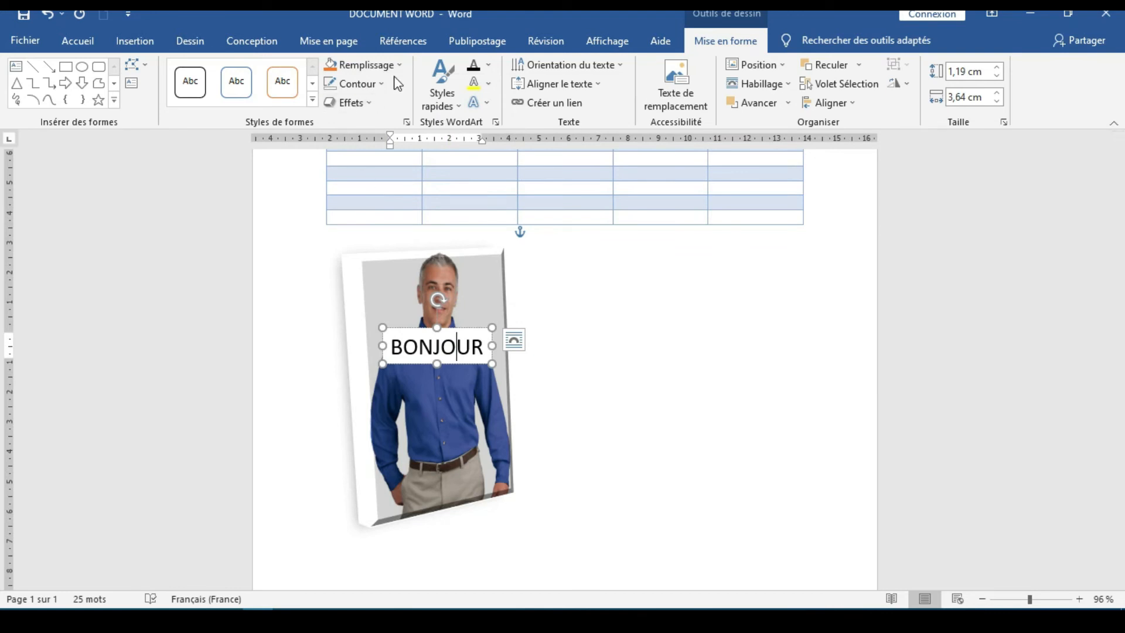
pyautogui.click(364, 64)
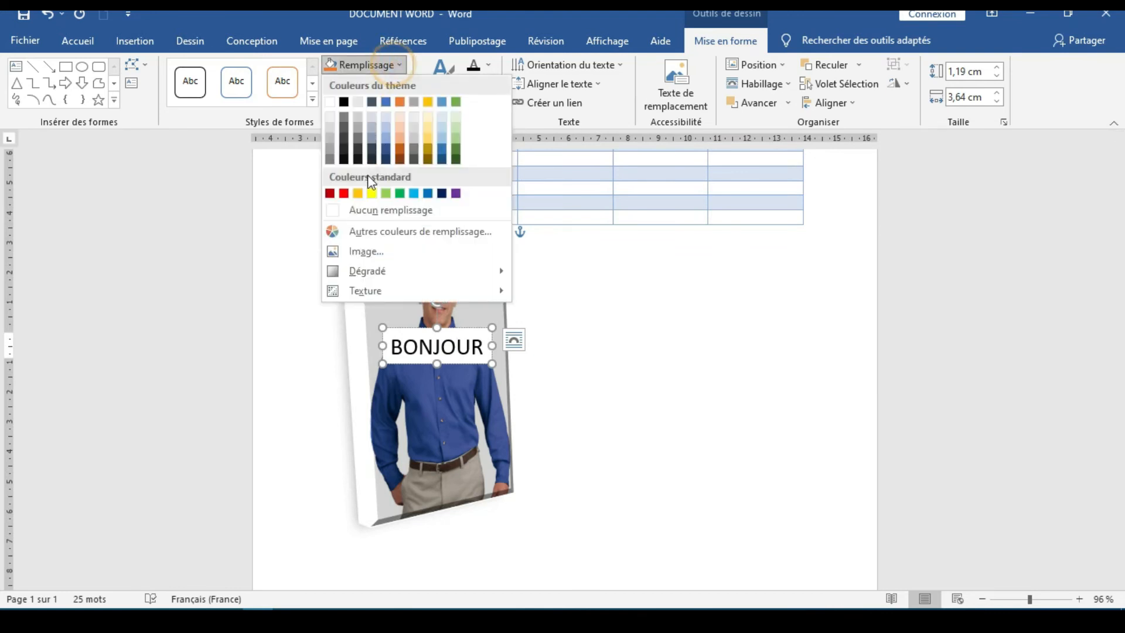
pyautogui.click(386, 209)
pyautogui.click(616, 309)
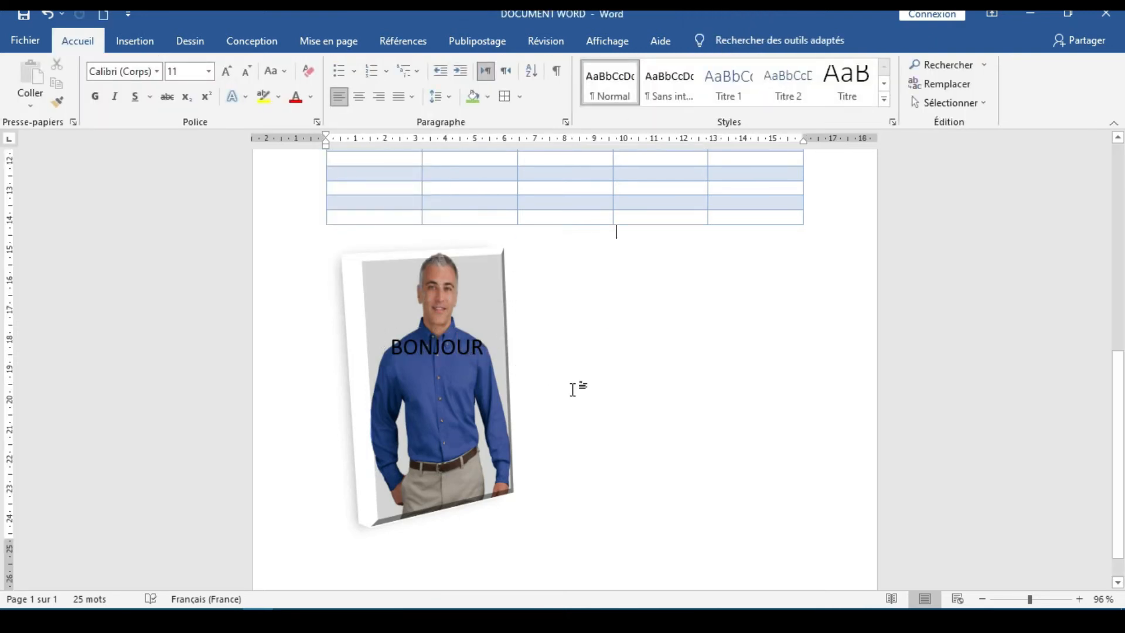
# Examine the picture's Reculer stacking options without choosing any, and deselect everything
pyautogui.click(476, 401)
pyautogui.doubleClick(476, 401)
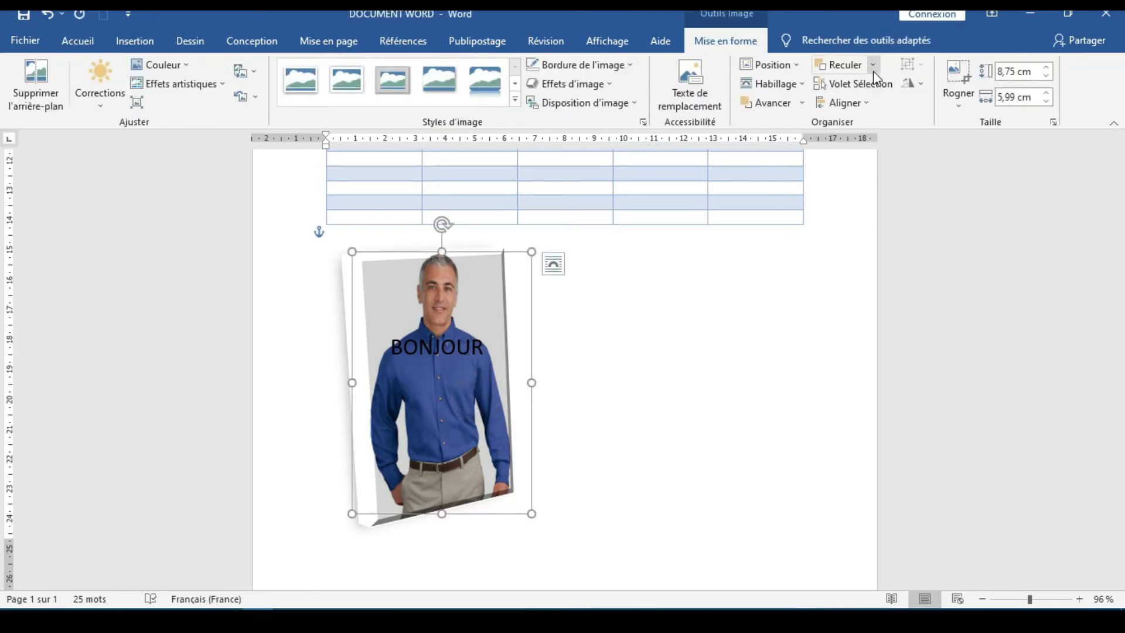
pyautogui.click(873, 65)
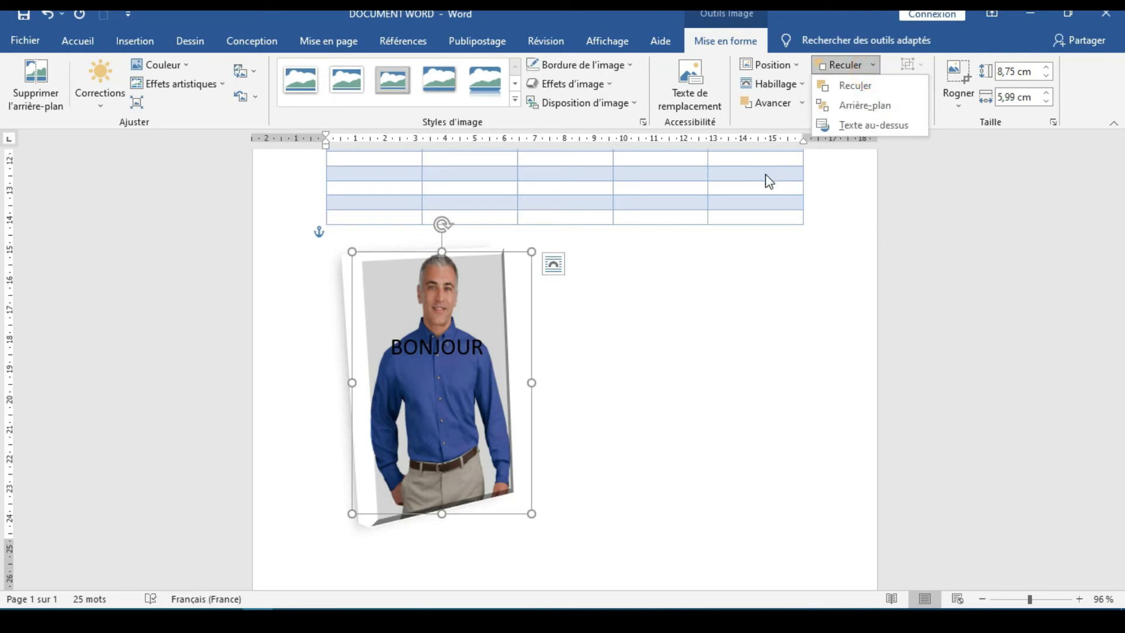
pyautogui.click(444, 331)
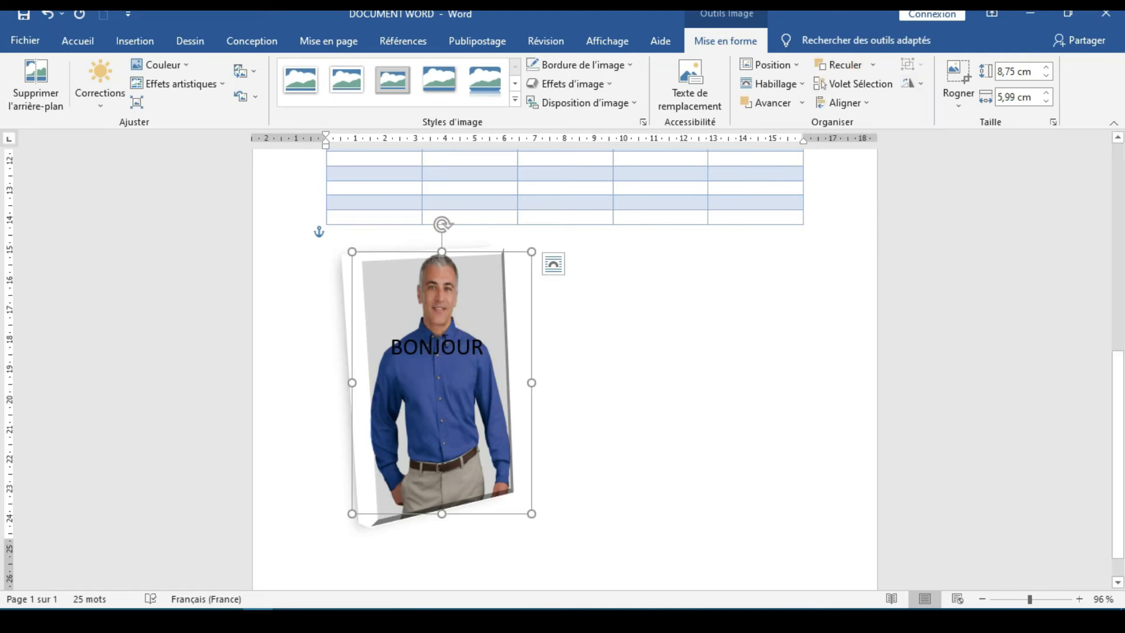
pyautogui.doubleClick(444, 343)
pyautogui.click(653, 399)
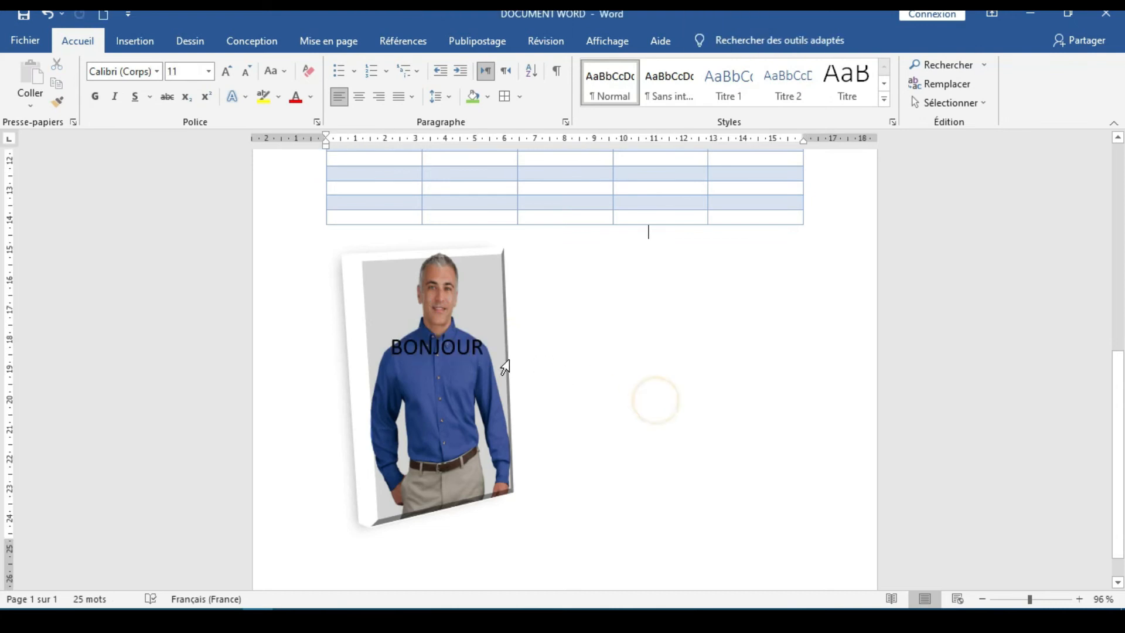
# Send the BONJOUR text box behind the picture with Arrière-plan and undo that change
pyautogui.click(484, 360)
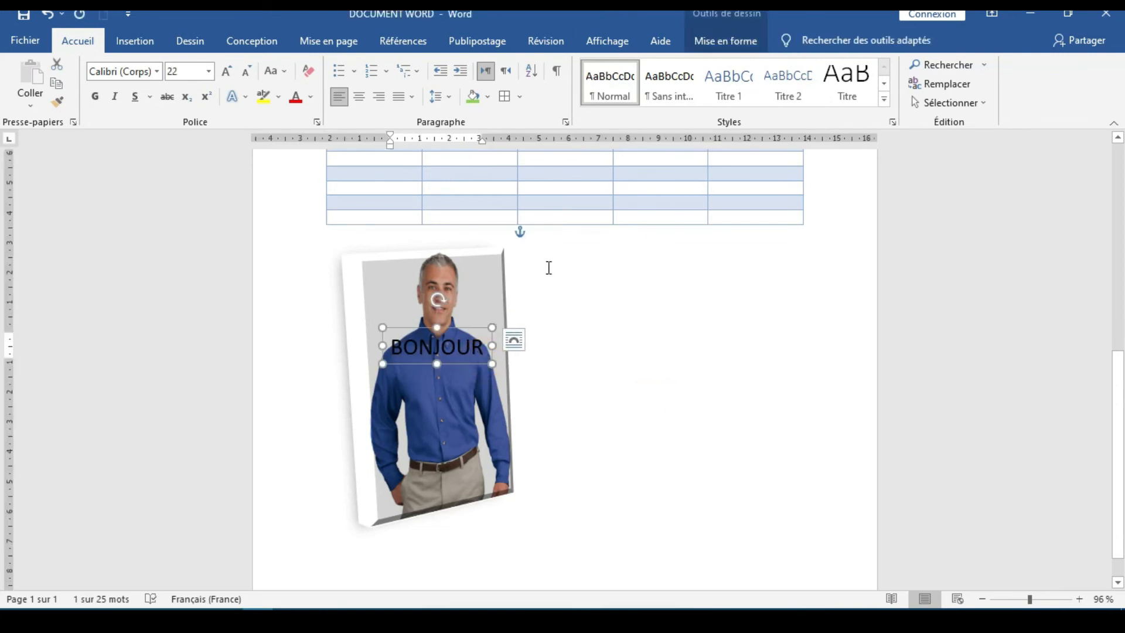
pyautogui.click(722, 38)
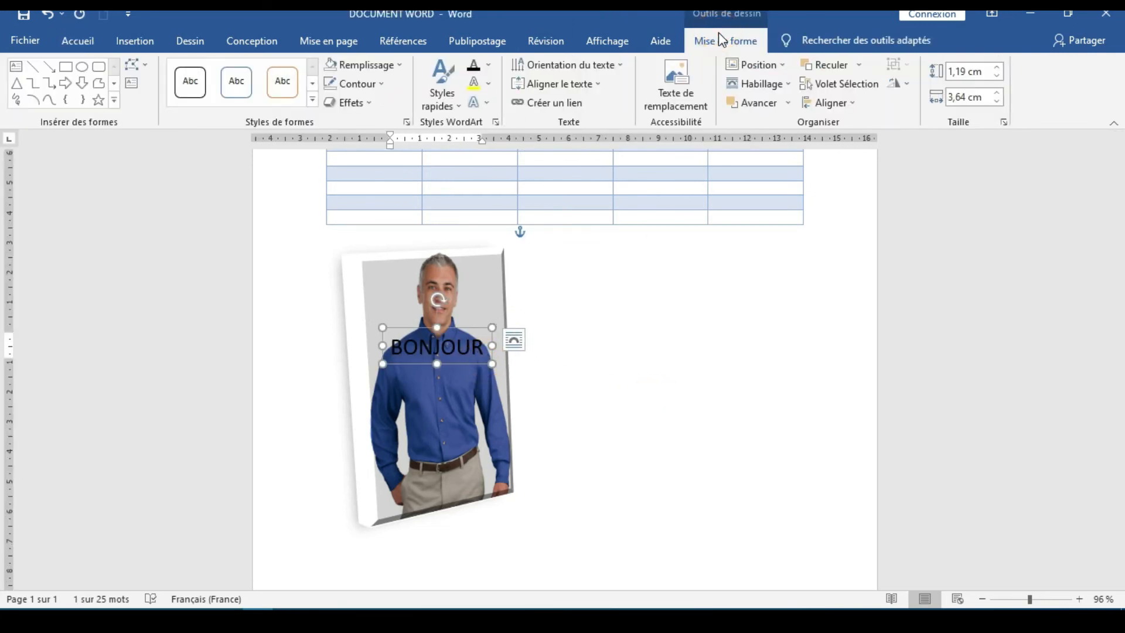
pyautogui.click(859, 64)
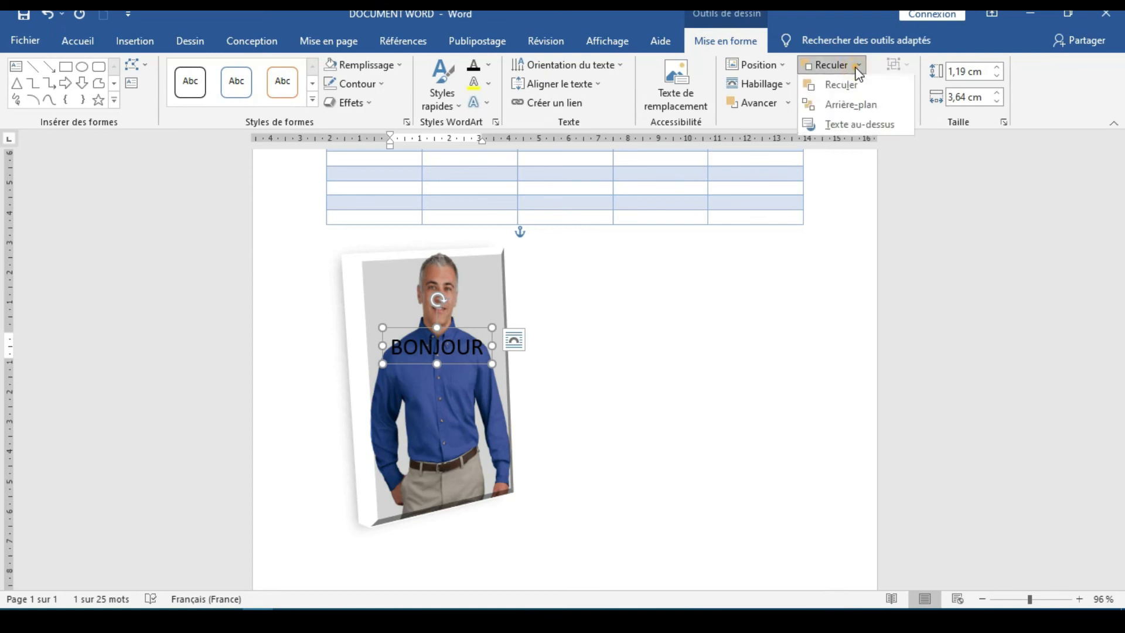
pyautogui.click(849, 106)
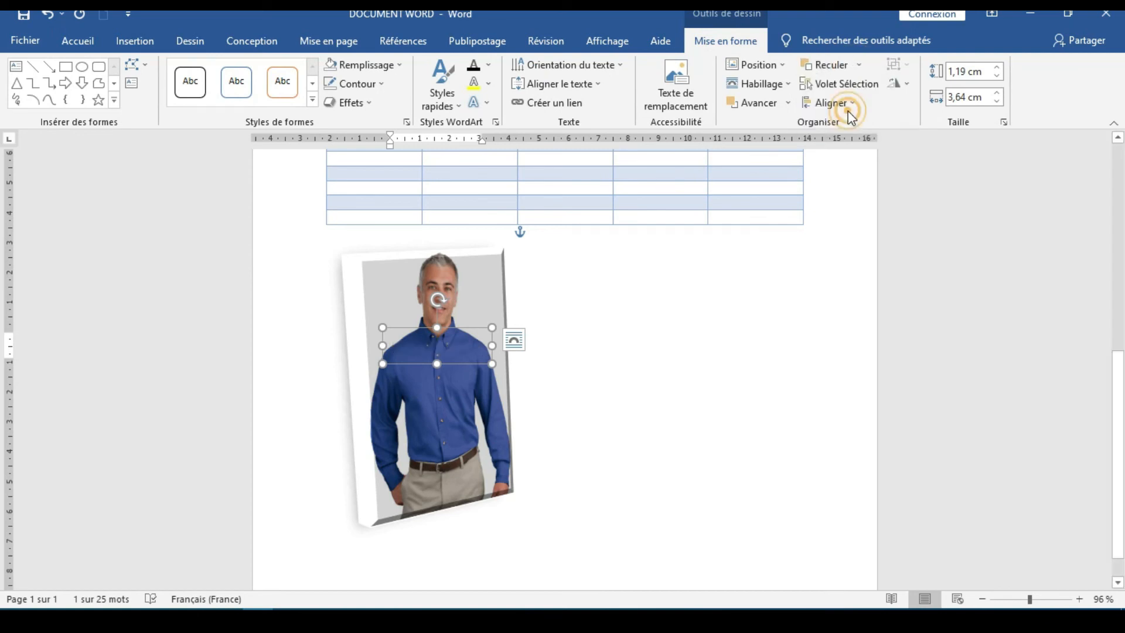
pyautogui.click(620, 398)
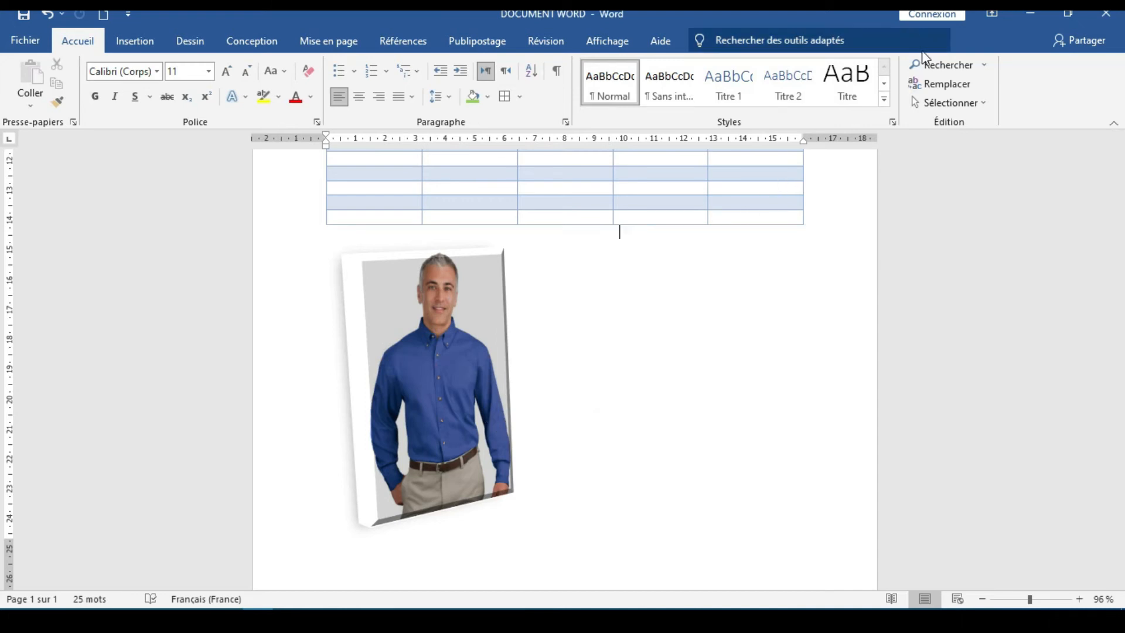
pyautogui.click(51, 18)
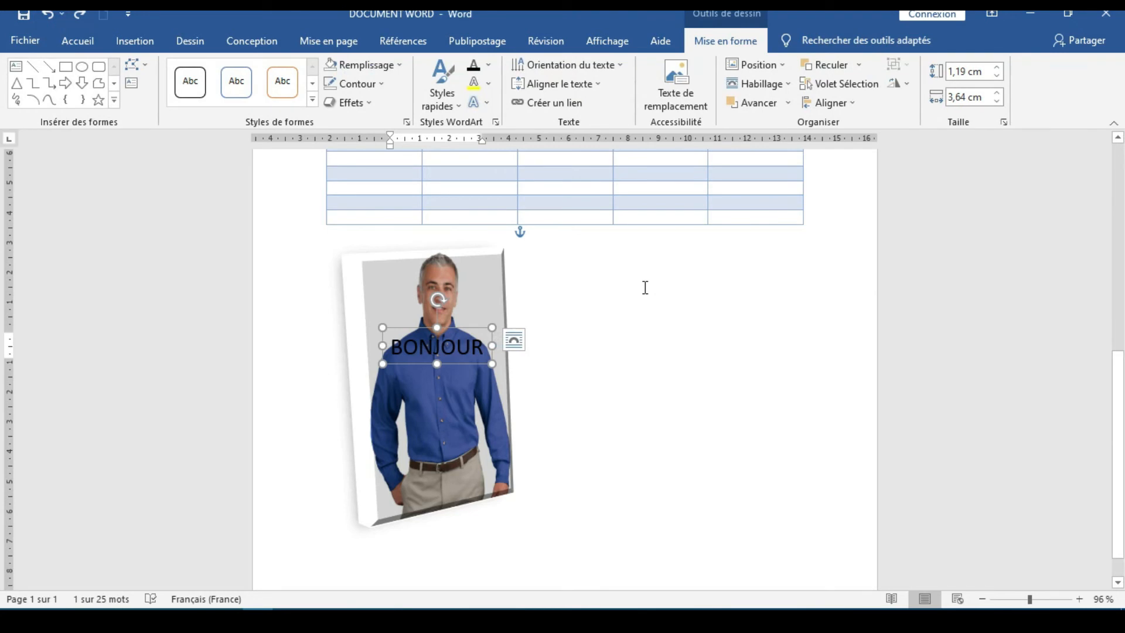
# Apply Arrière-plan to the BONJOUR text box again and deselect it
pyautogui.click(859, 65)
pyautogui.click(853, 106)
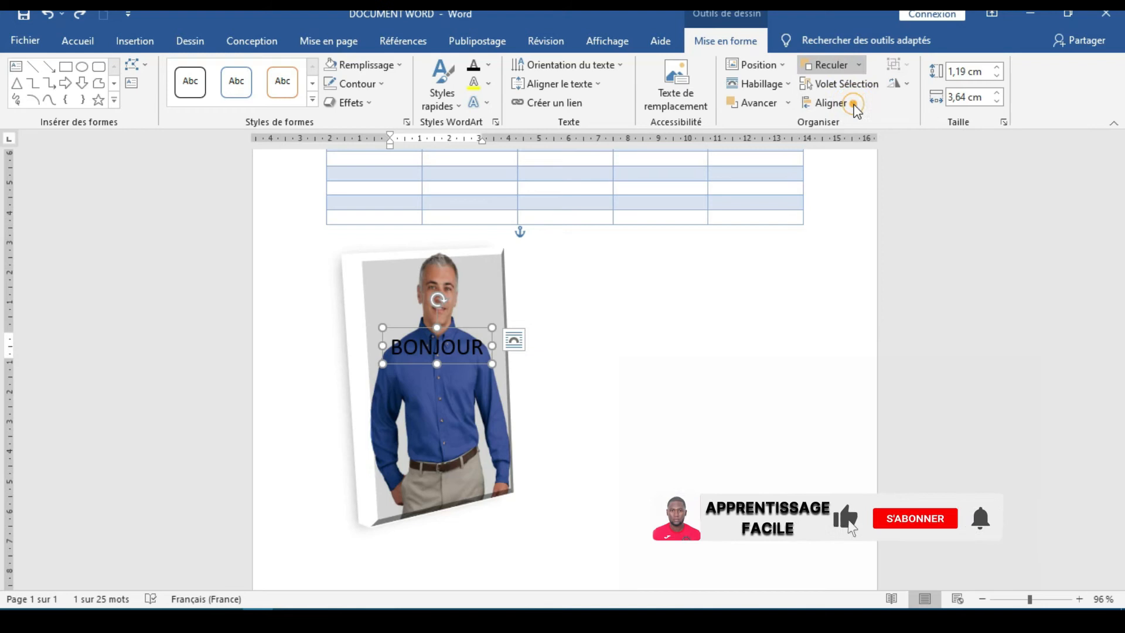
pyautogui.click(651, 321)
# Select the man's picture and send it behind the BONJOUR text box with Arrière-plan
pyautogui.click(467, 413)
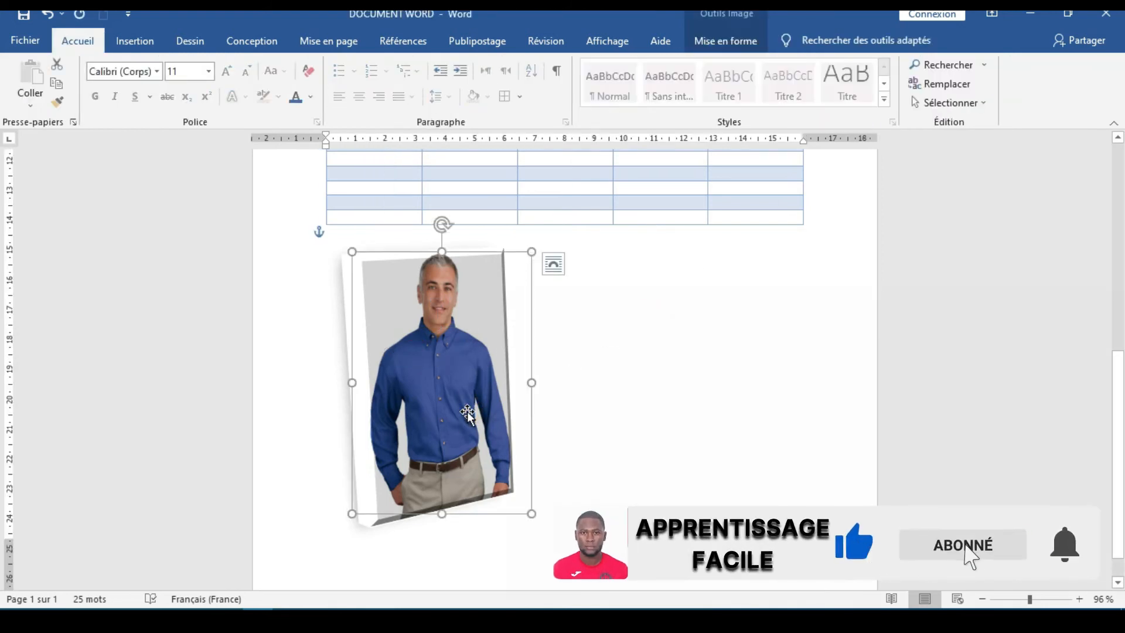
pyautogui.click(755, 49)
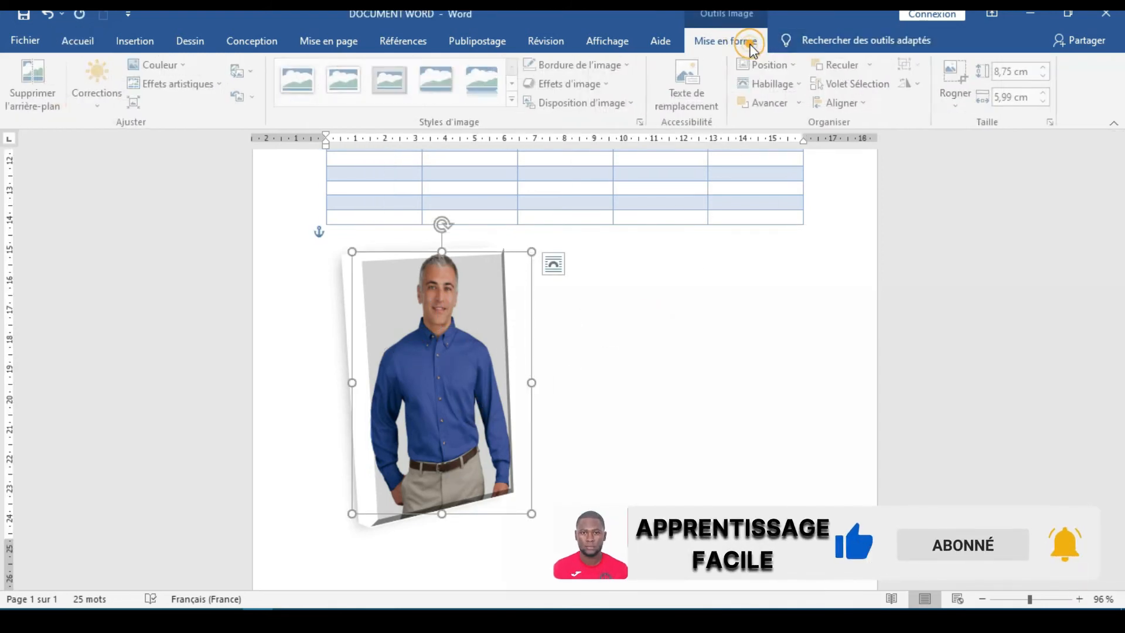
pyautogui.click(863, 66)
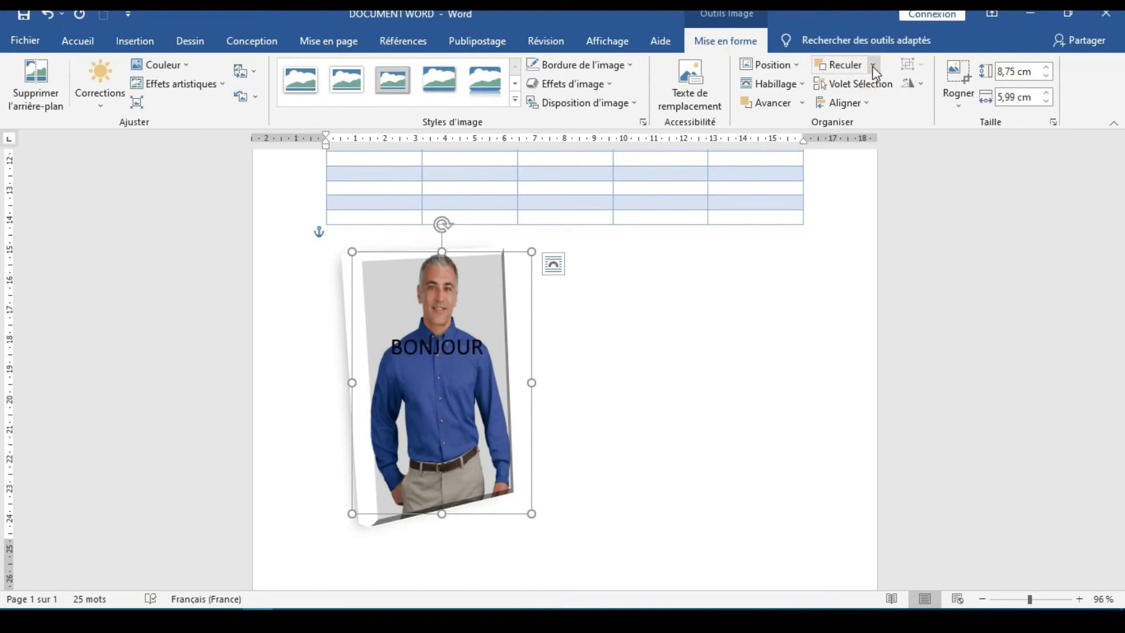
pyautogui.click(873, 65)
pyautogui.click(871, 108)
# Examine the picture's Aligner options without choosing one, and deselect the picture
pyautogui.click(862, 105)
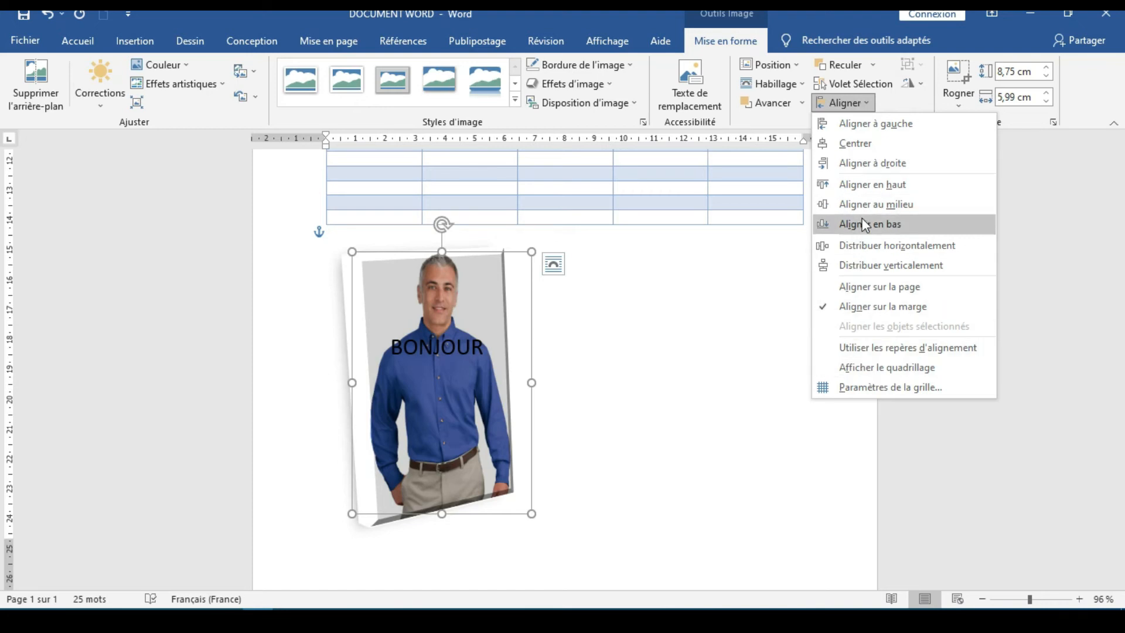
pyautogui.click(867, 104)
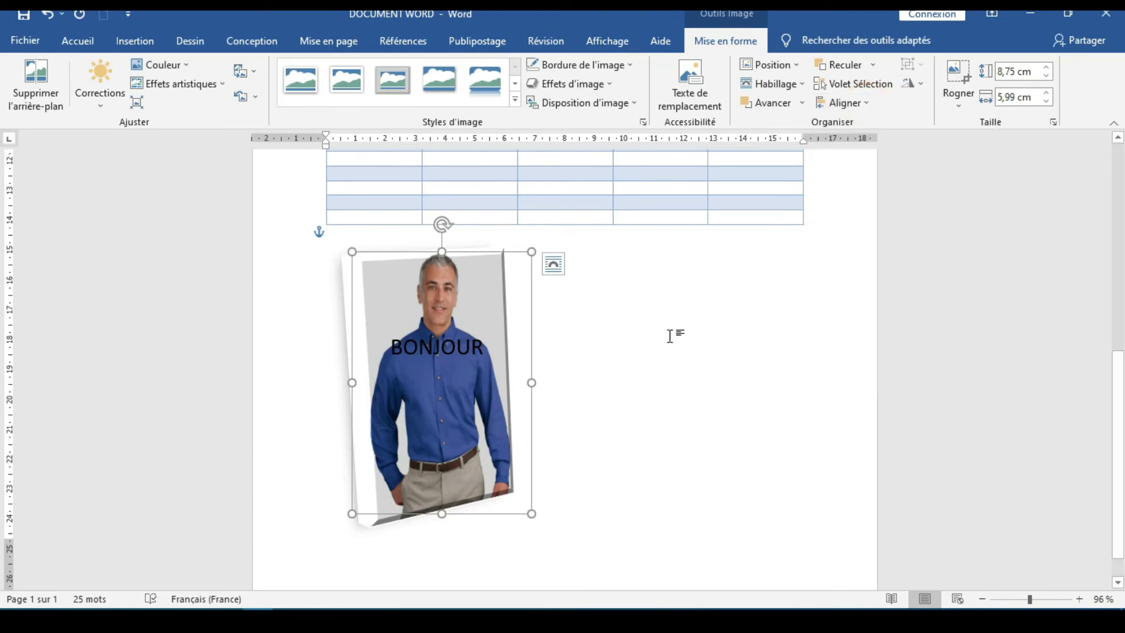
pyautogui.click(651, 346)
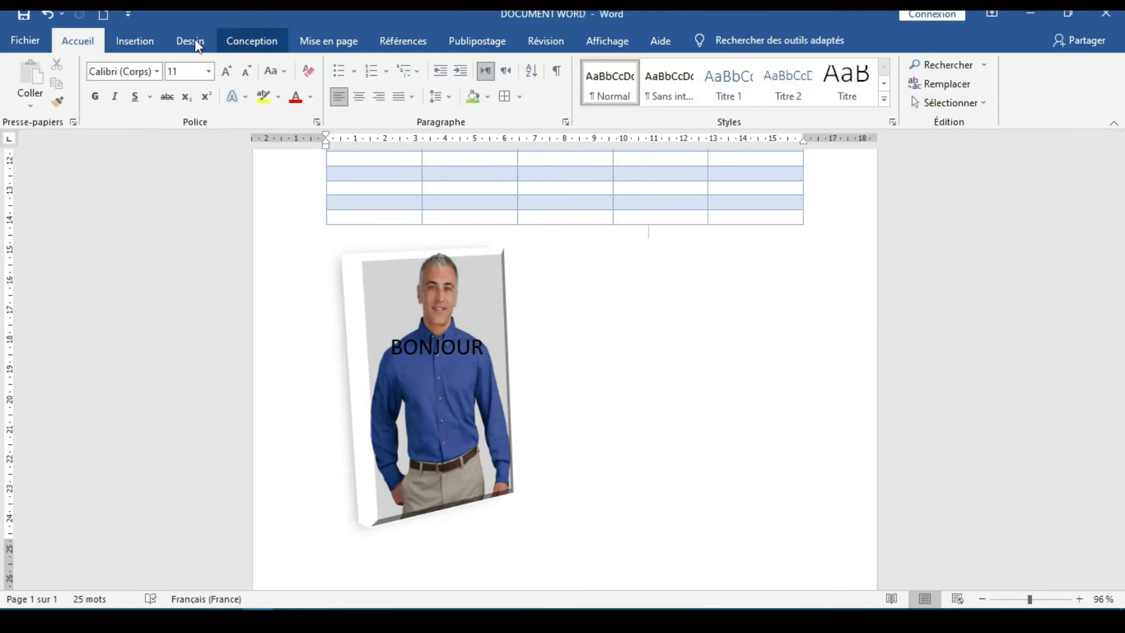
# Draw a left-pointing block arrow about 7.07 cm wide and 0.94 cm high beside the man's picture
pyautogui.click(136, 41)
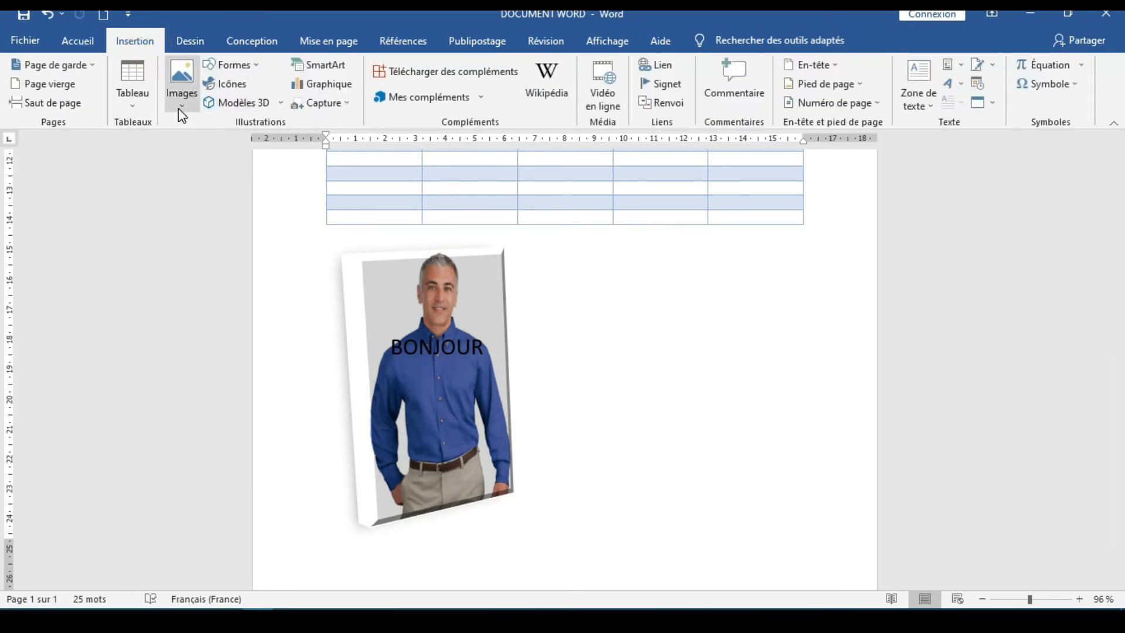
pyautogui.click(253, 62)
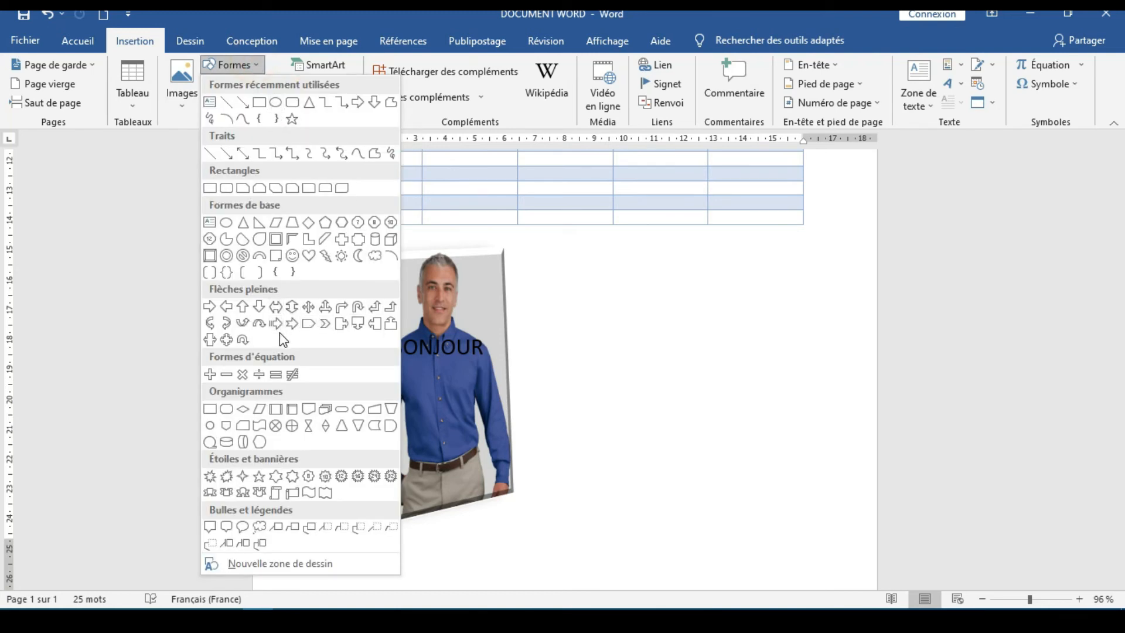
pyautogui.click(233, 306)
pyautogui.moveTo(557, 302); pyautogui.dragTo(769, 274)
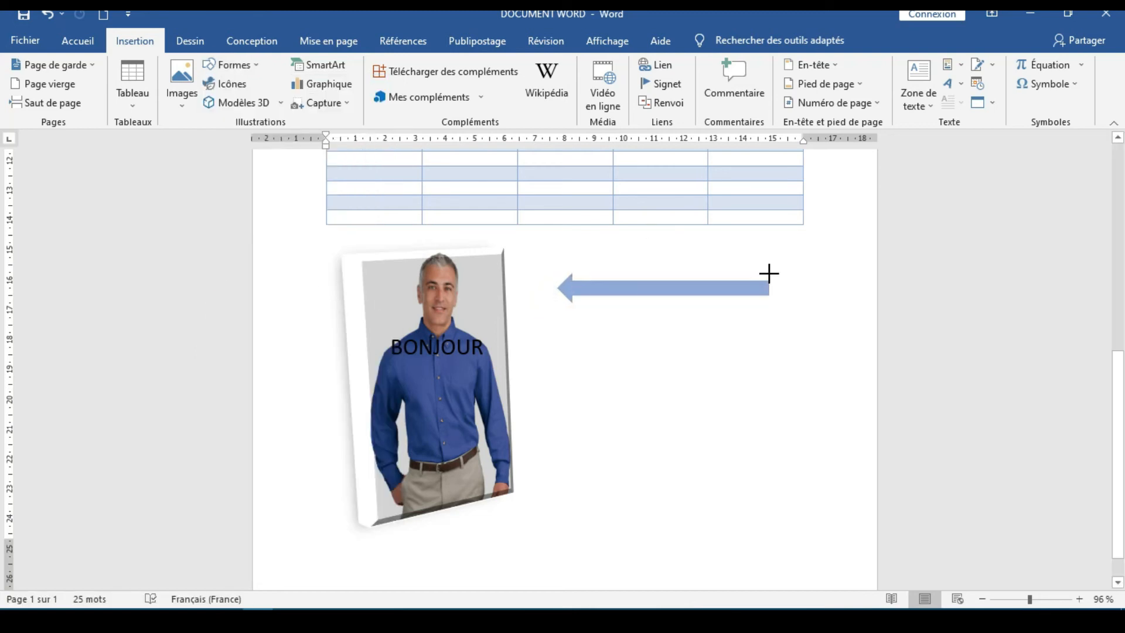
pyautogui.click(720, 331)
# Resize the block arrow to about 2.57 cm high by 6.93 cm wide and rotate it about 45° clockwise
pyautogui.click(673, 286)
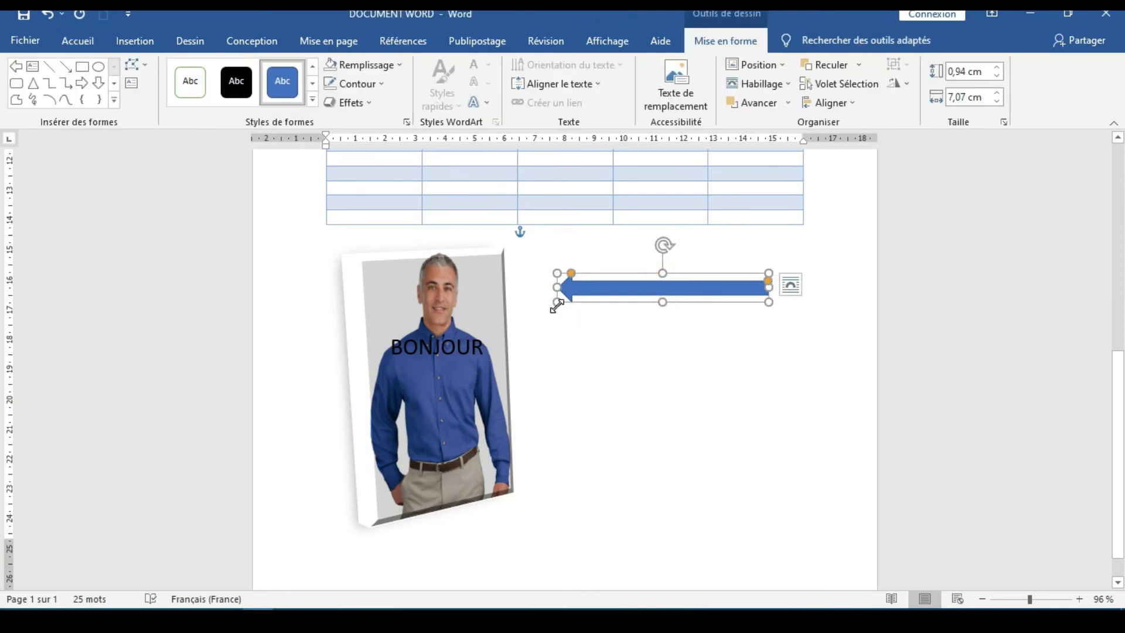
pyautogui.moveTo(665, 303); pyautogui.dragTo(663, 355)
pyautogui.moveTo(562, 355)
pyautogui.mouseDown()
pyautogui.moveTo(648, 334)
pyautogui.moveTo(562, 351)
pyautogui.mouseUp()
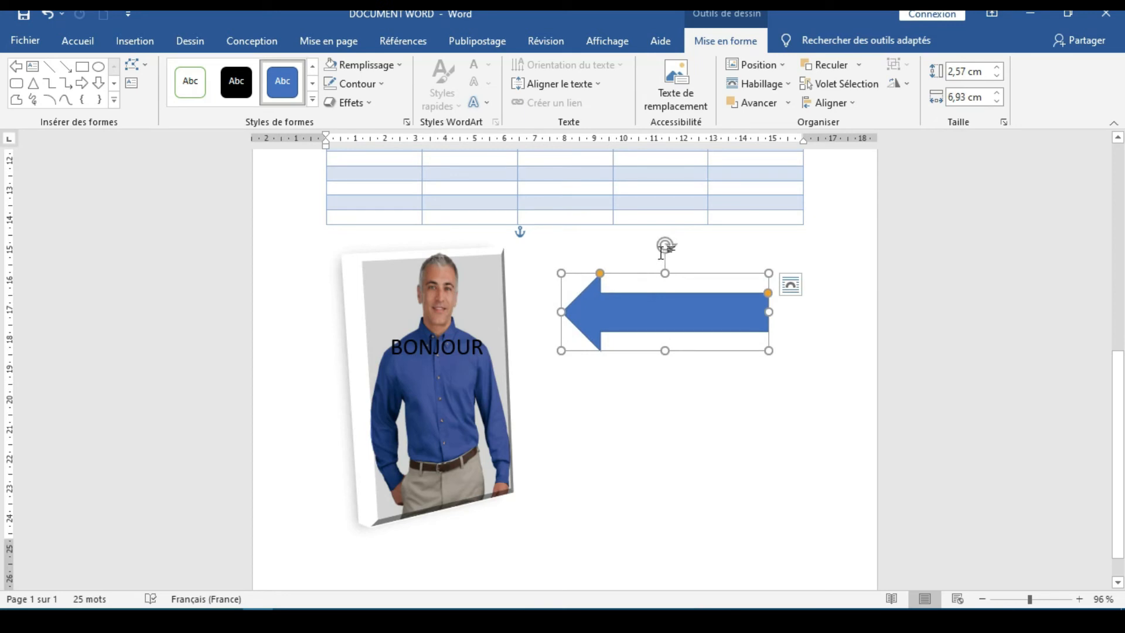
pyautogui.moveTo(668, 247); pyautogui.dragTo(782, 208)
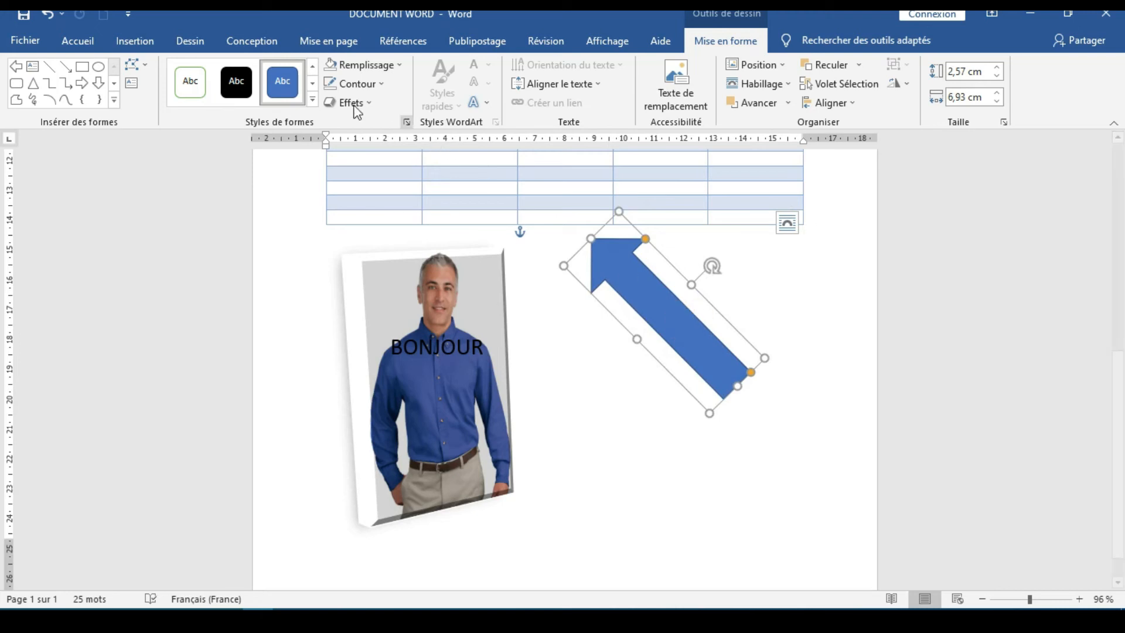
# Apply the light green theme style with a green outline to the block arrow and deselect everything
pyautogui.click(312, 99)
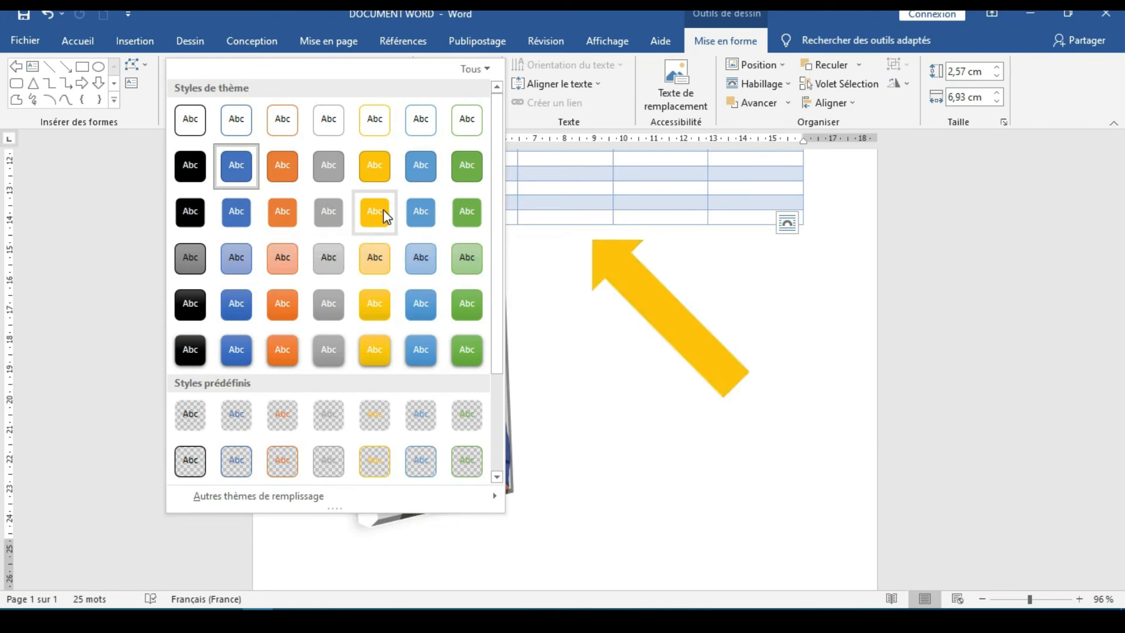
pyautogui.click(469, 274)
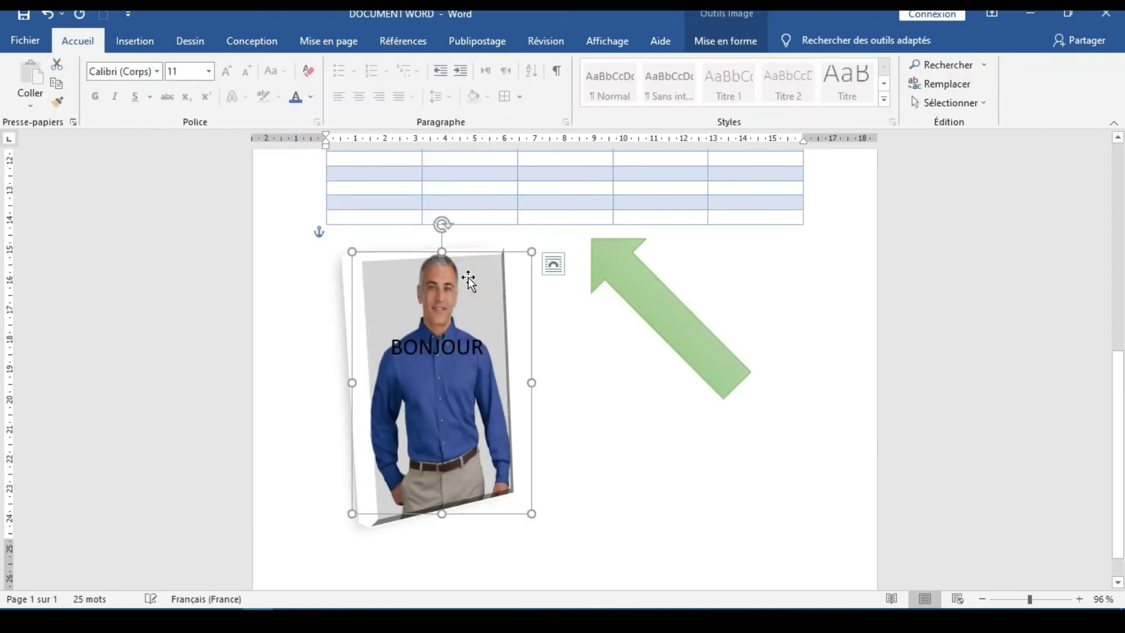
pyautogui.click(611, 322)
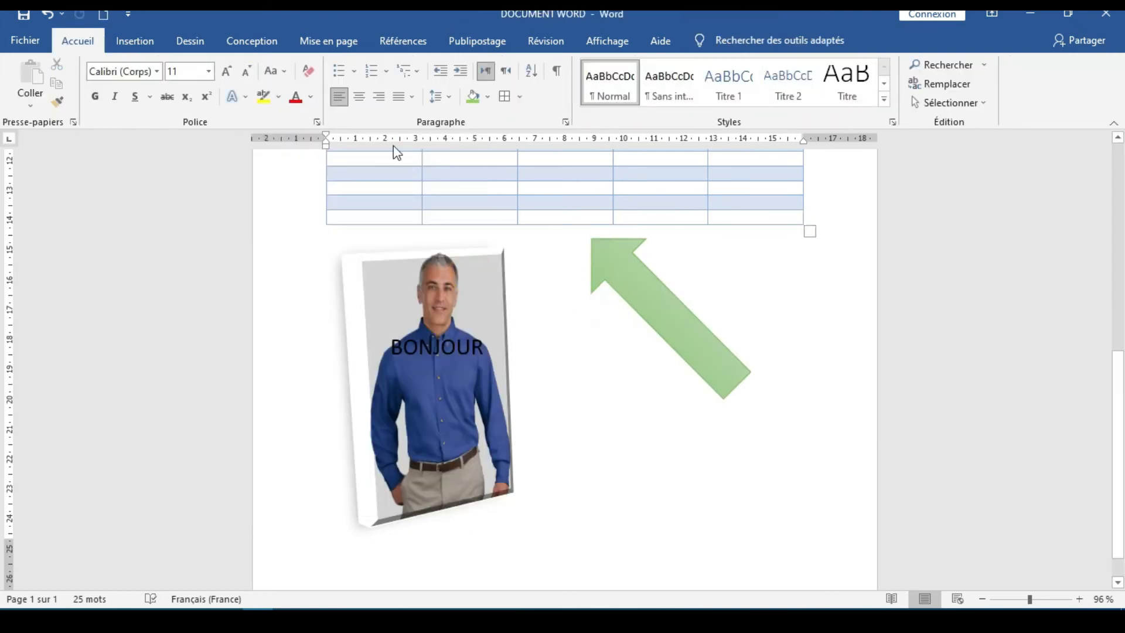
# Insert the icon of a single note and a beamed pair of notes from the Arts category
pyautogui.click(144, 42)
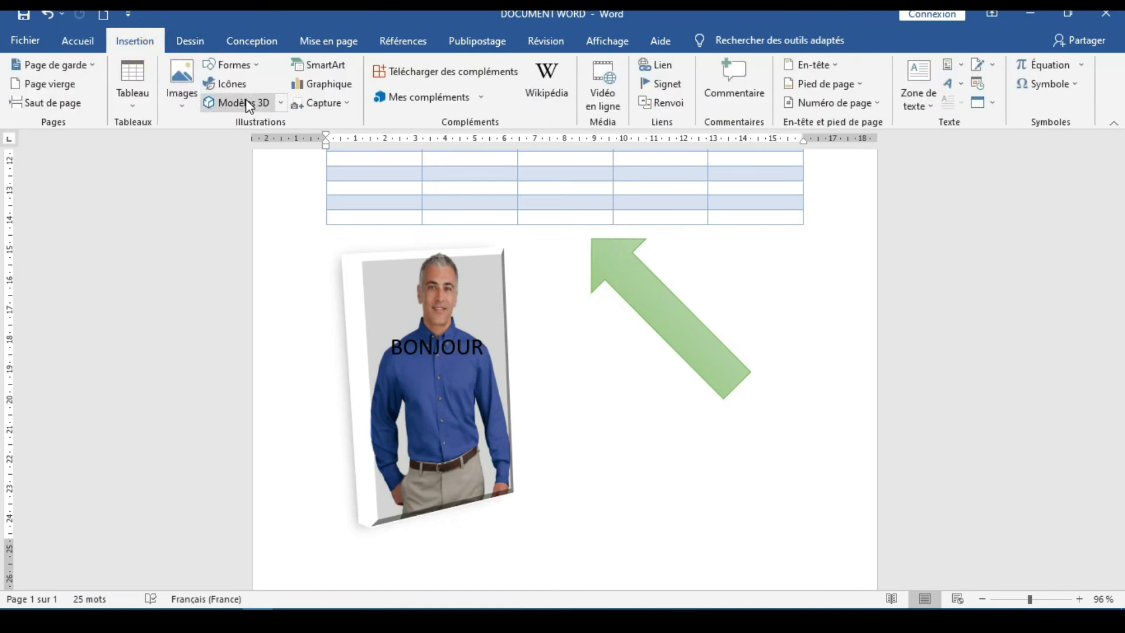
pyautogui.click(245, 89)
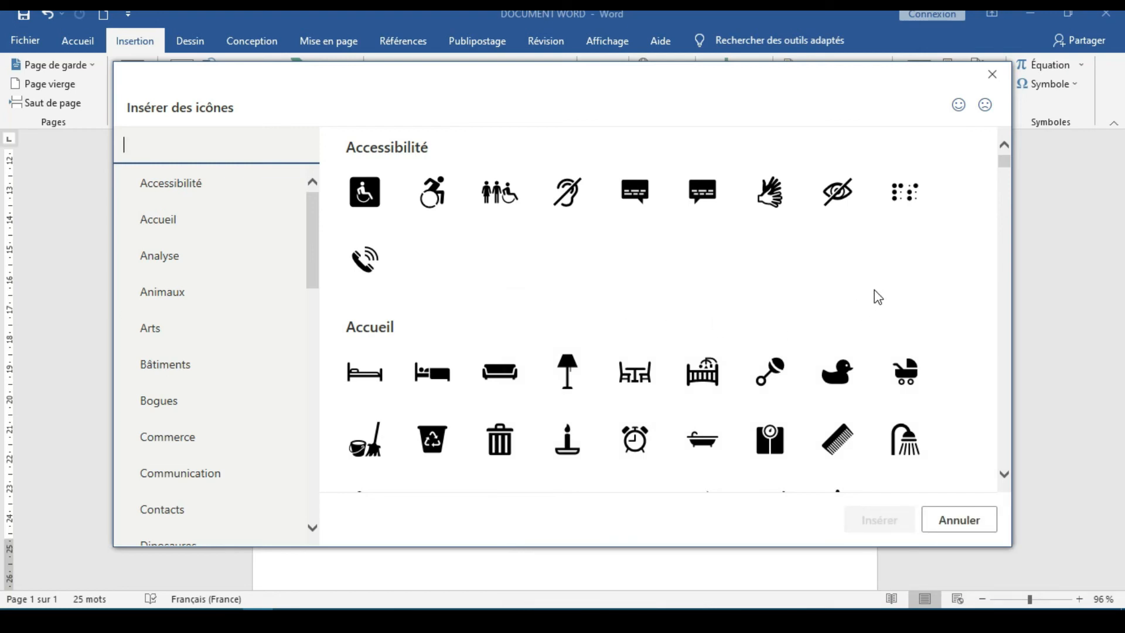
pyautogui.scroll(-5, 872, 290)
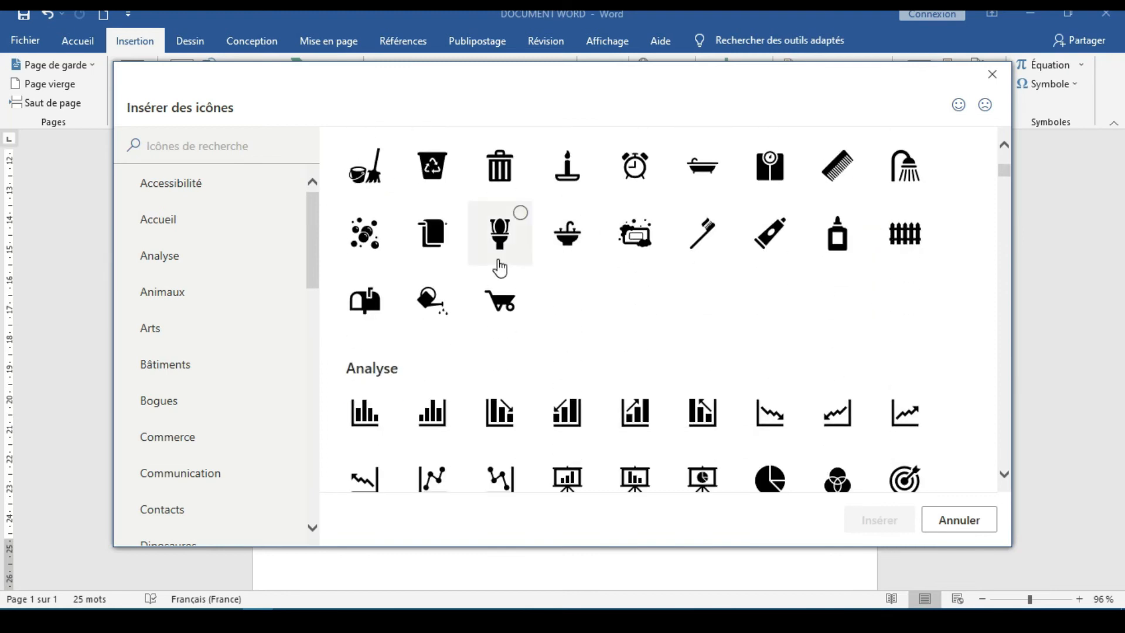
pyautogui.scroll(-10, 500, 268)
pyautogui.scroll(-4, 500, 268)
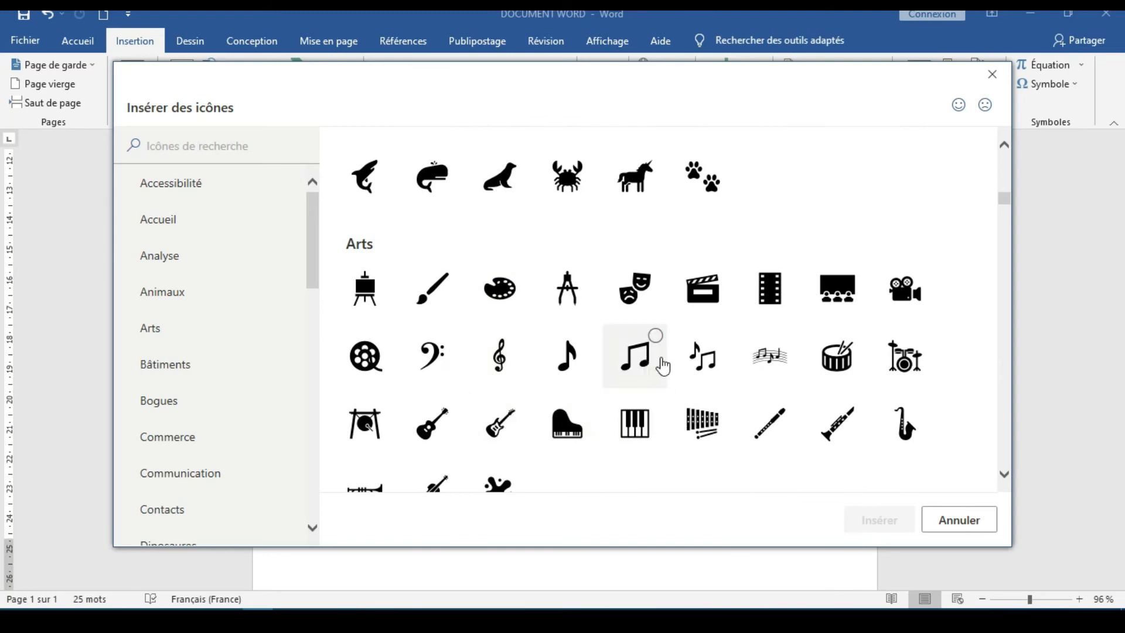
pyautogui.click(707, 366)
pyautogui.click(876, 524)
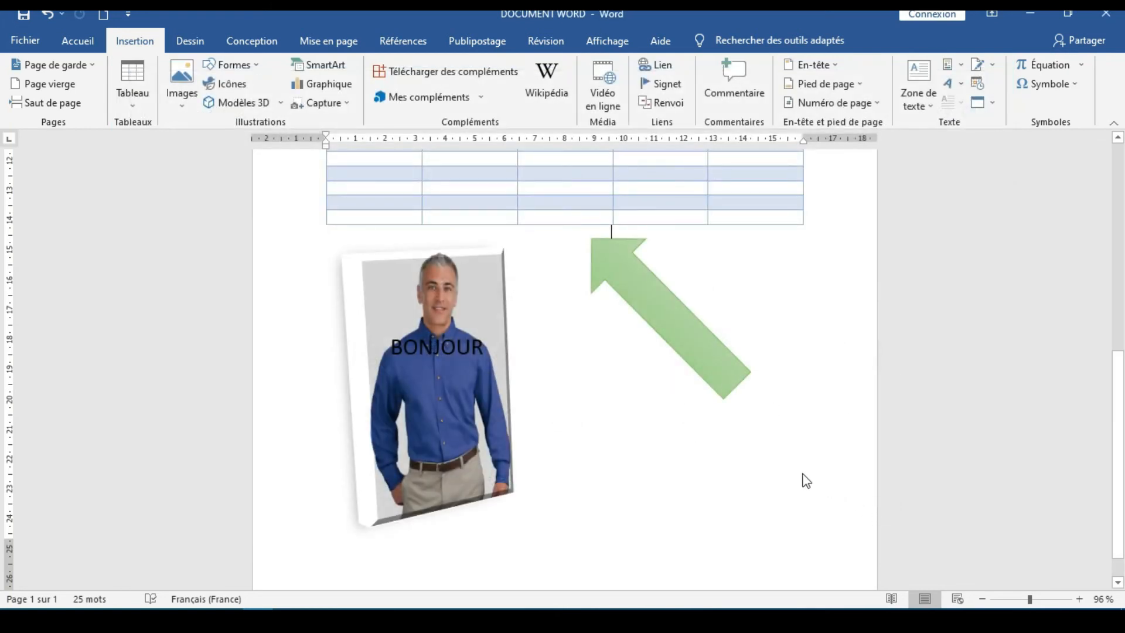
# Separate the overlapping music-notes icon and green arrow by moving the arrow lower on the page
pyautogui.moveTo(673, 263); pyautogui.dragTo(636, 396)
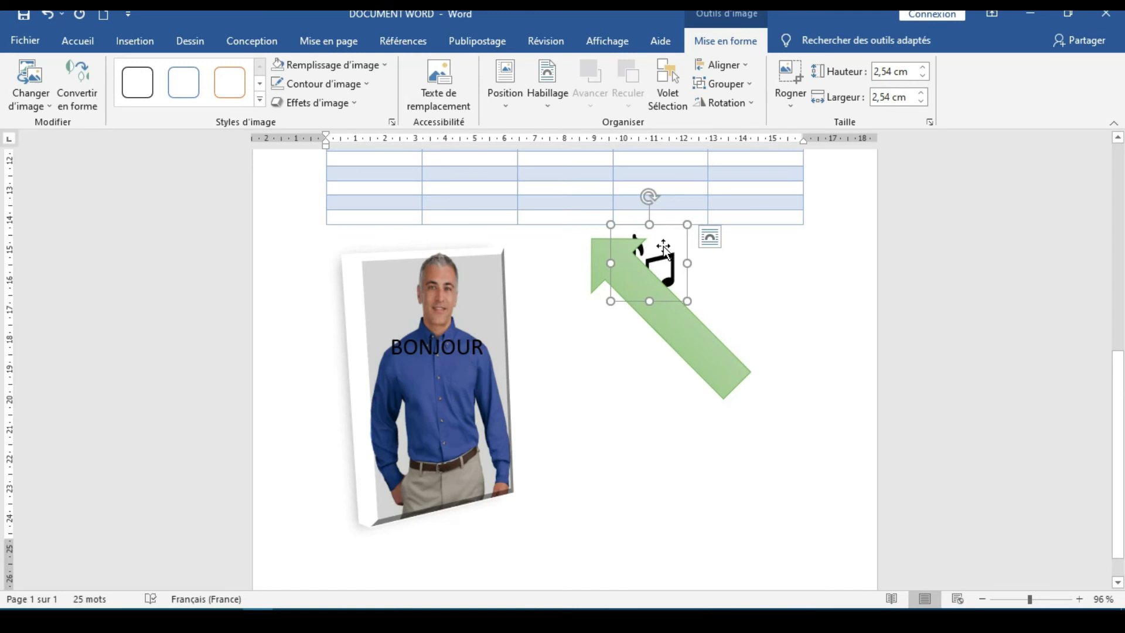
pyautogui.moveTo(664, 246); pyautogui.dragTo(717, 382)
pyautogui.moveTo(602, 486); pyautogui.dragTo(598, 455)
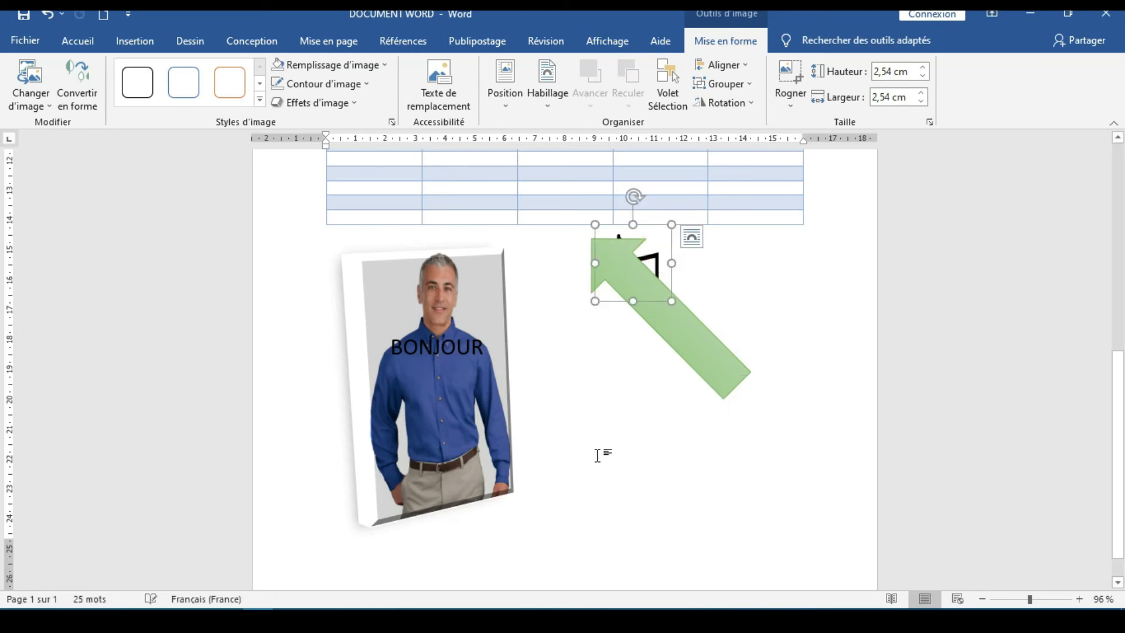
pyautogui.moveTo(640, 244); pyautogui.dragTo(606, 396)
pyautogui.click(619, 237)
pyautogui.moveTo(620, 243); pyautogui.dragTo(791, 285)
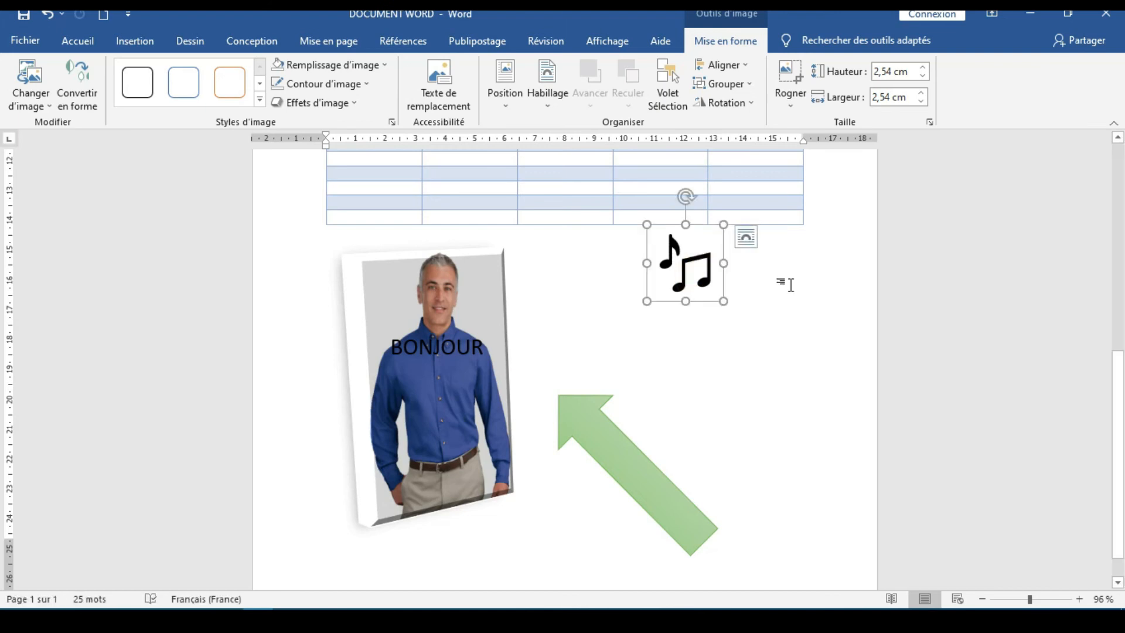
# Push the music-notes icon down the page by adding blank lines before it
pyautogui.press('Return')
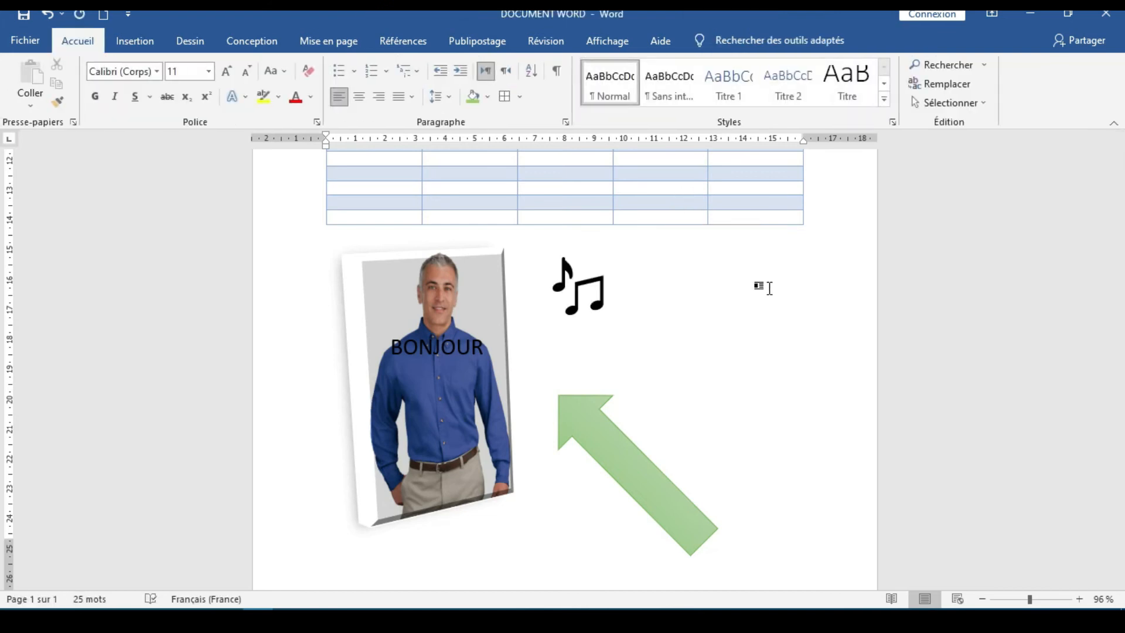
pyautogui.press('Return')
pyautogui.press('Return')
pyautogui.press('Return')
pyautogui.press('Return')
pyautogui.press('Return')
pyautogui.press('Return')
pyautogui.press('Return')
pyautogui.press('Return')
pyautogui.press('Return')
pyautogui.press('Return')
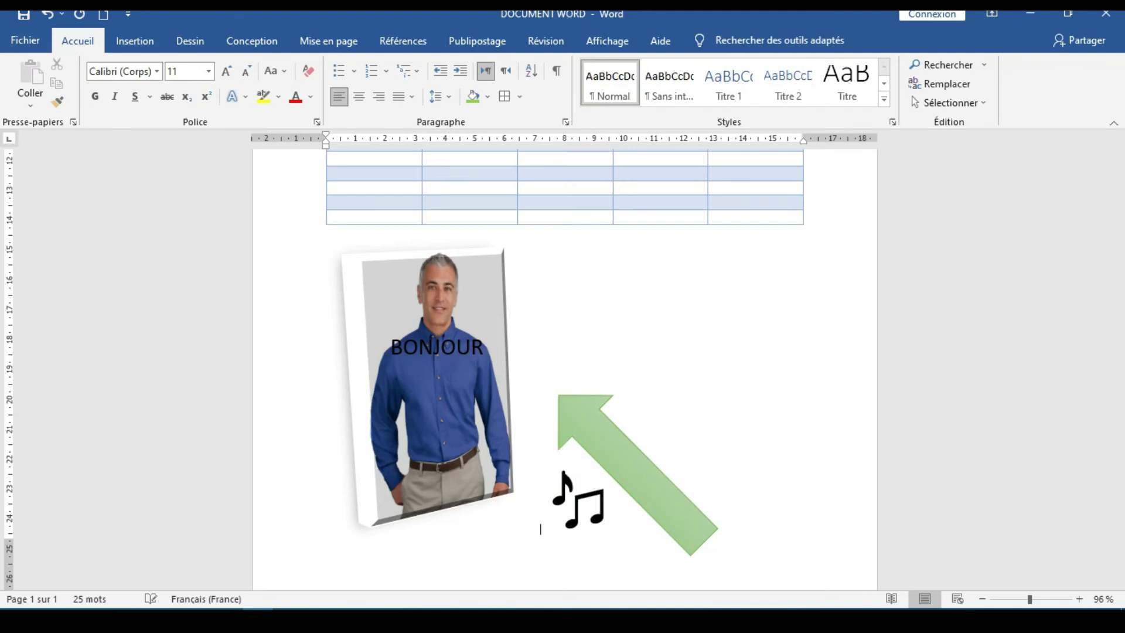
# Shrink the music-notes icon and bring it back onto the first page, just below the green arrow's head
pyautogui.scroll(-2, 762, 263)
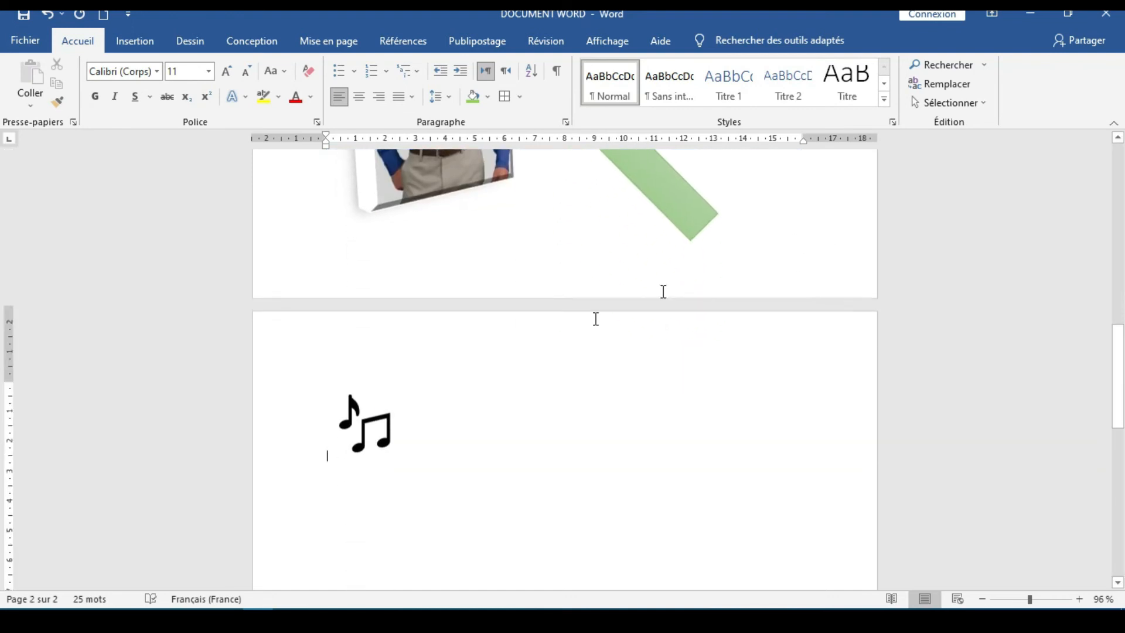
pyautogui.click(385, 450)
pyautogui.moveTo(403, 459)
pyautogui.mouseDown()
pyautogui.moveTo(442, 482)
pyautogui.moveTo(516, 570)
pyautogui.moveTo(429, 508)
pyautogui.moveTo(417, 471)
pyautogui.mouseUp()
pyautogui.hotkey('ctrl', 'z')
pyautogui.hotkey('ctrl', 'z')
pyautogui.hotkey('ctrl', 'z')
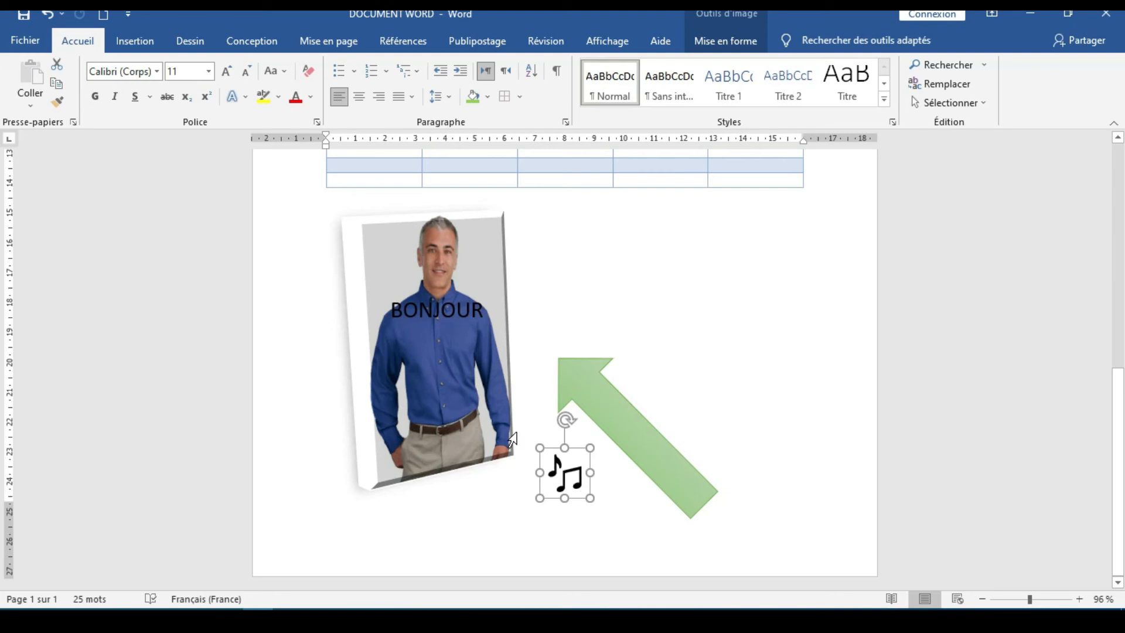
# Examine the available sources for inserting a 3D model without choosing one
pyautogui.click(128, 42)
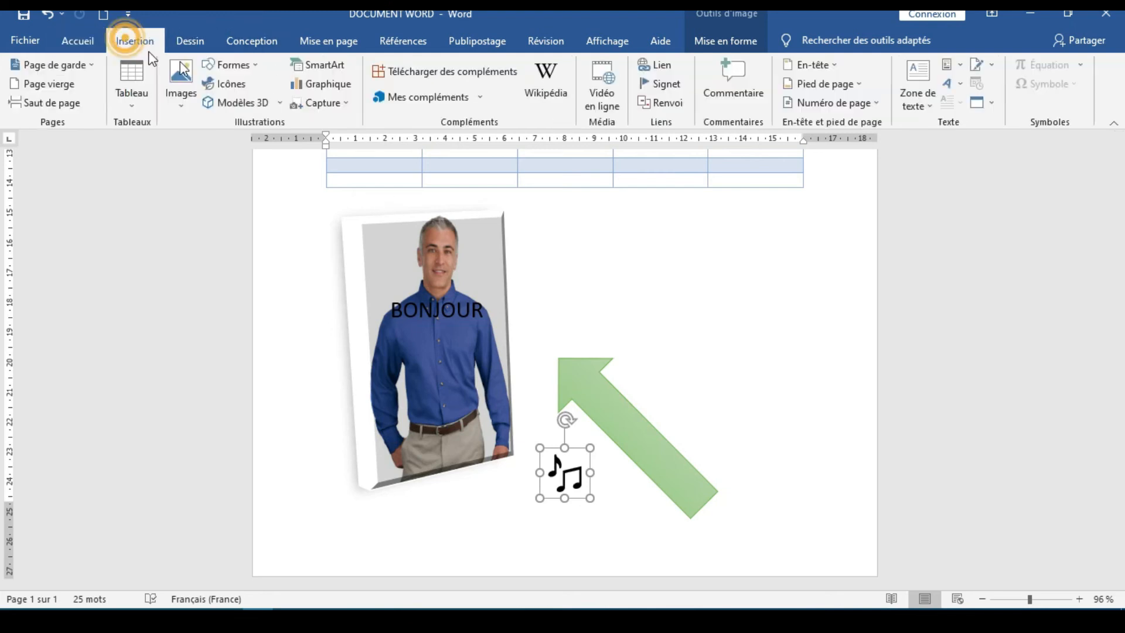
pyautogui.click(277, 104)
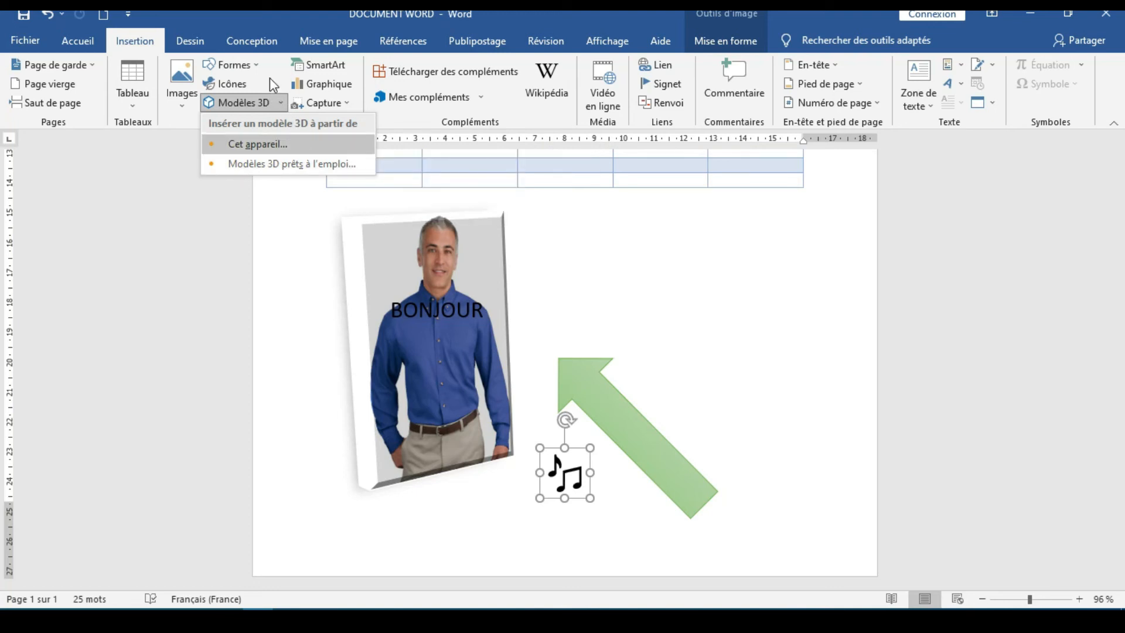
pyautogui.click(289, 246)
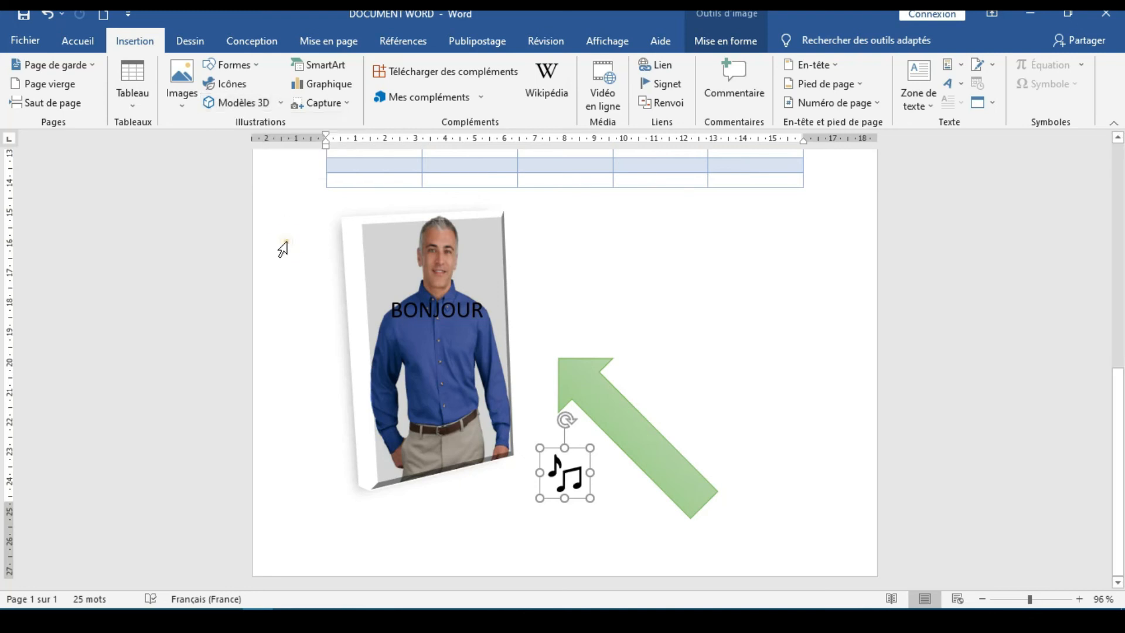
# Browse the SmartArt layouts under Tous, Liste, Processus and Cycle, close the gallery without inserting one, and deselect the icon
pyautogui.click(327, 68)
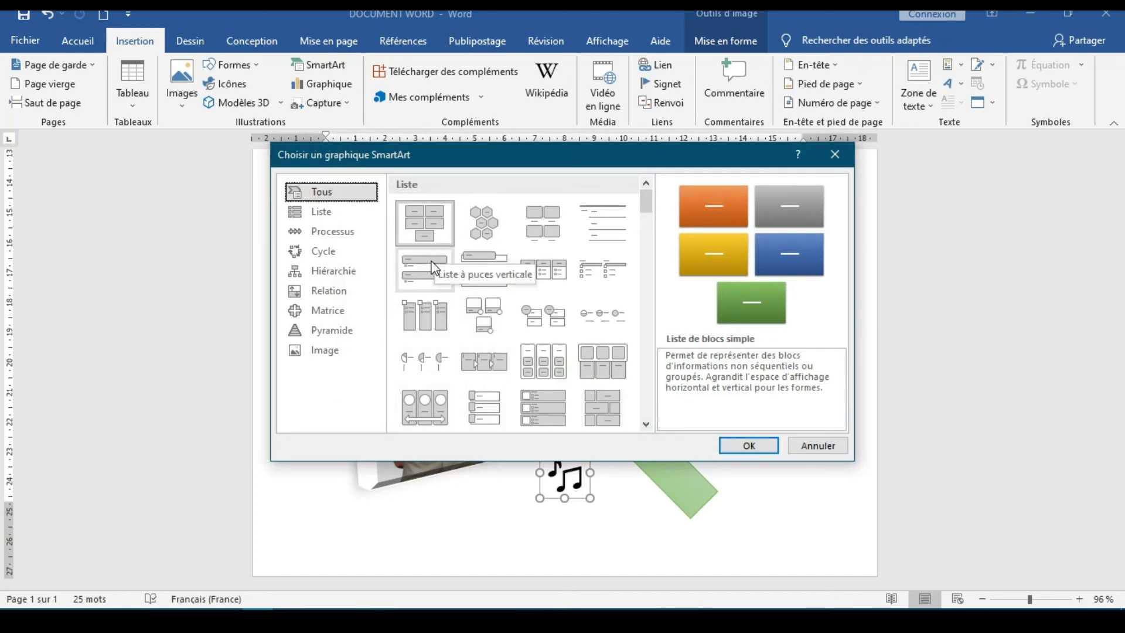
pyautogui.scroll(-3, 451, 276)
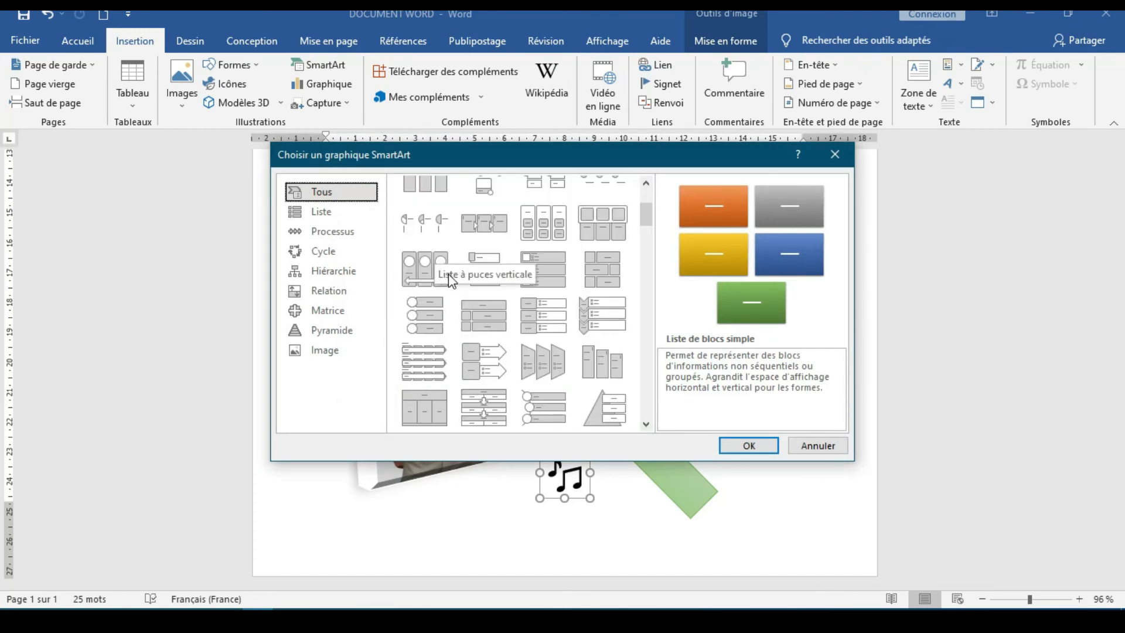
pyautogui.click(367, 222)
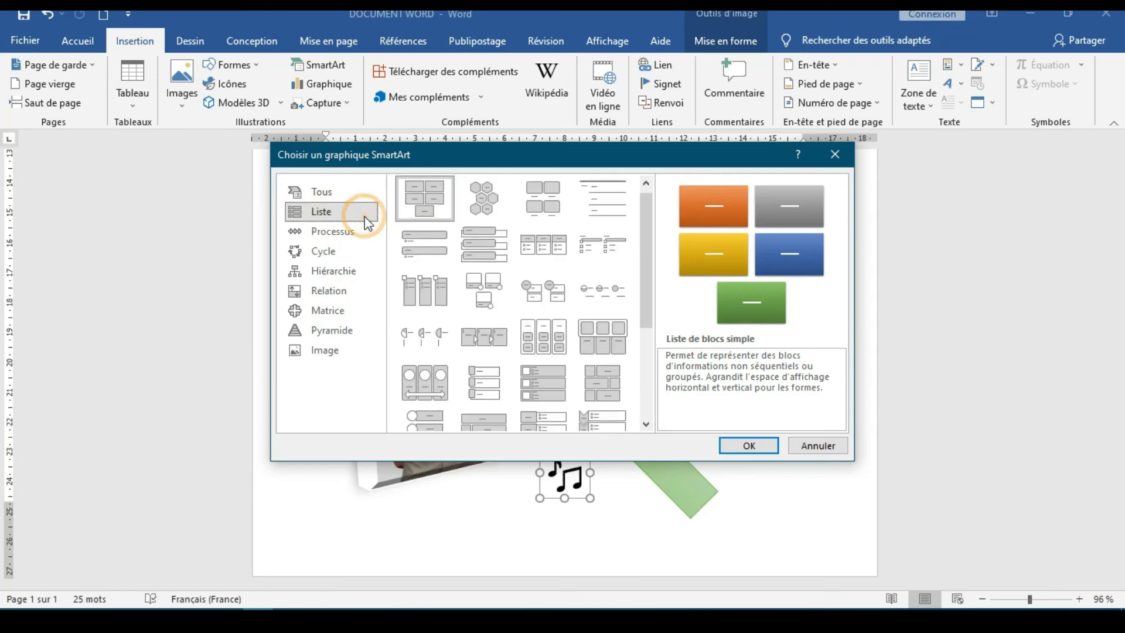
pyautogui.scroll(-5, 472, 240)
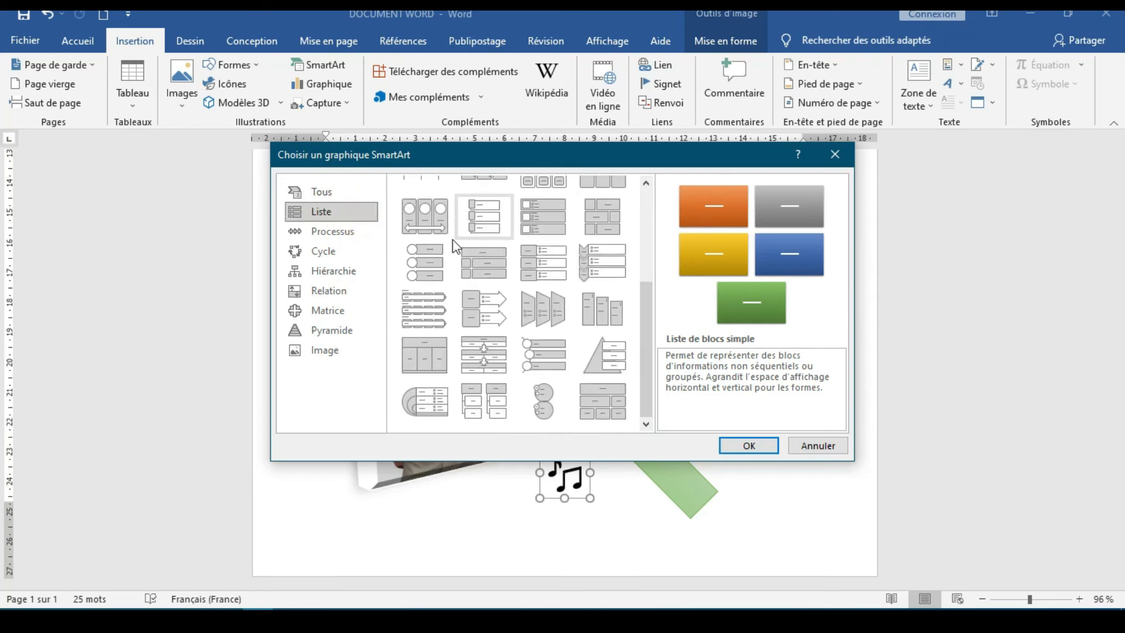
pyautogui.click(336, 232)
pyautogui.click(334, 252)
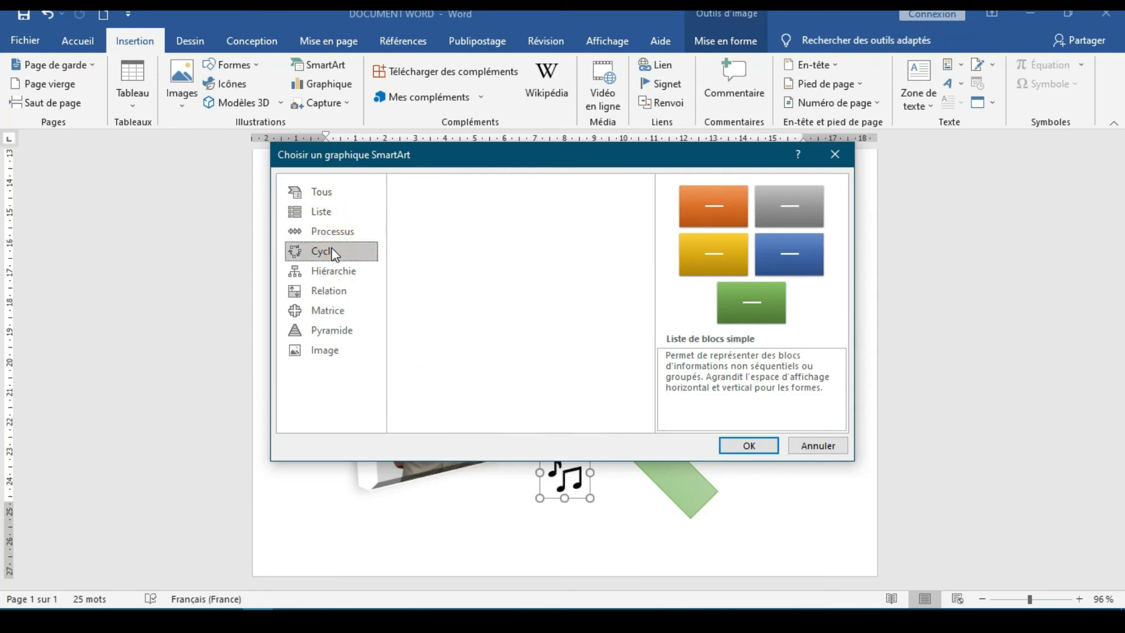
pyautogui.click(315, 187)
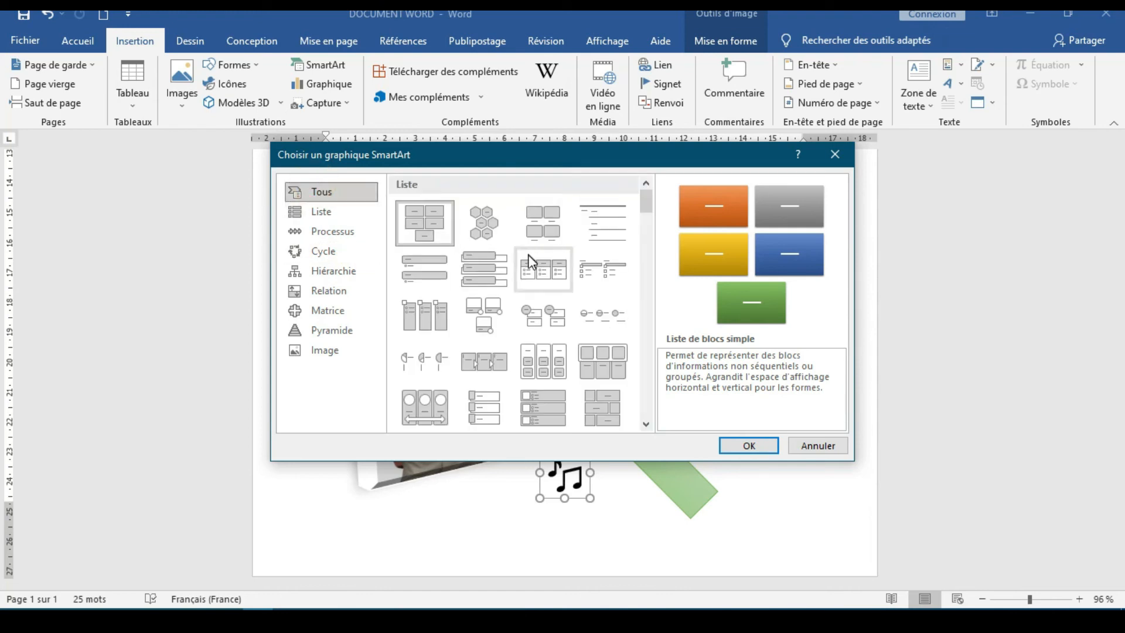
pyautogui.click(836, 154)
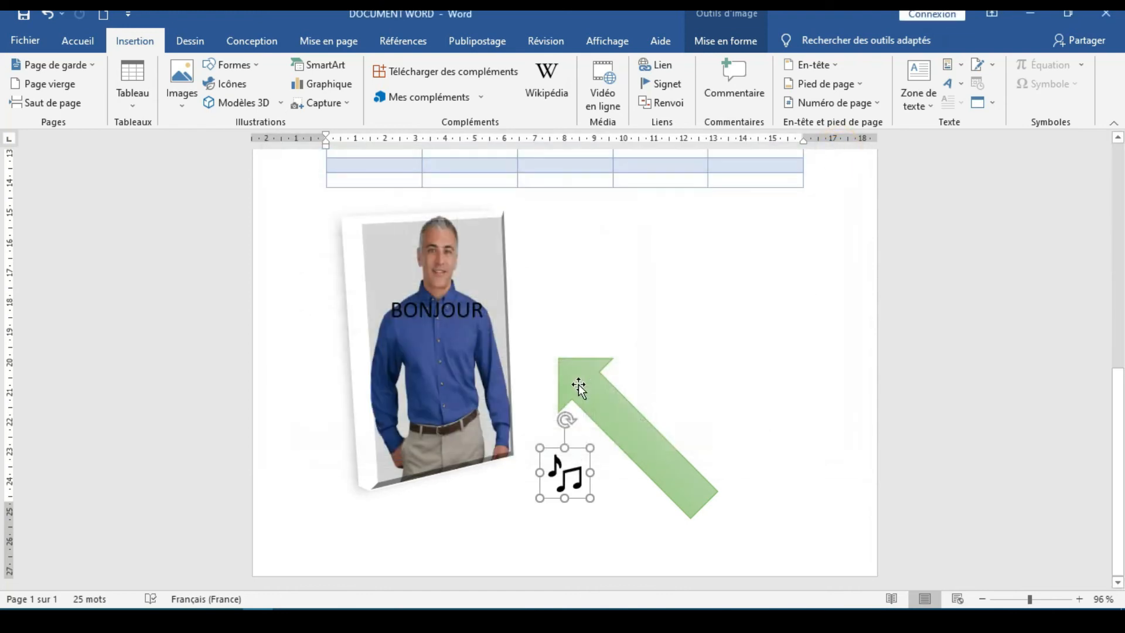
pyautogui.click(621, 473)
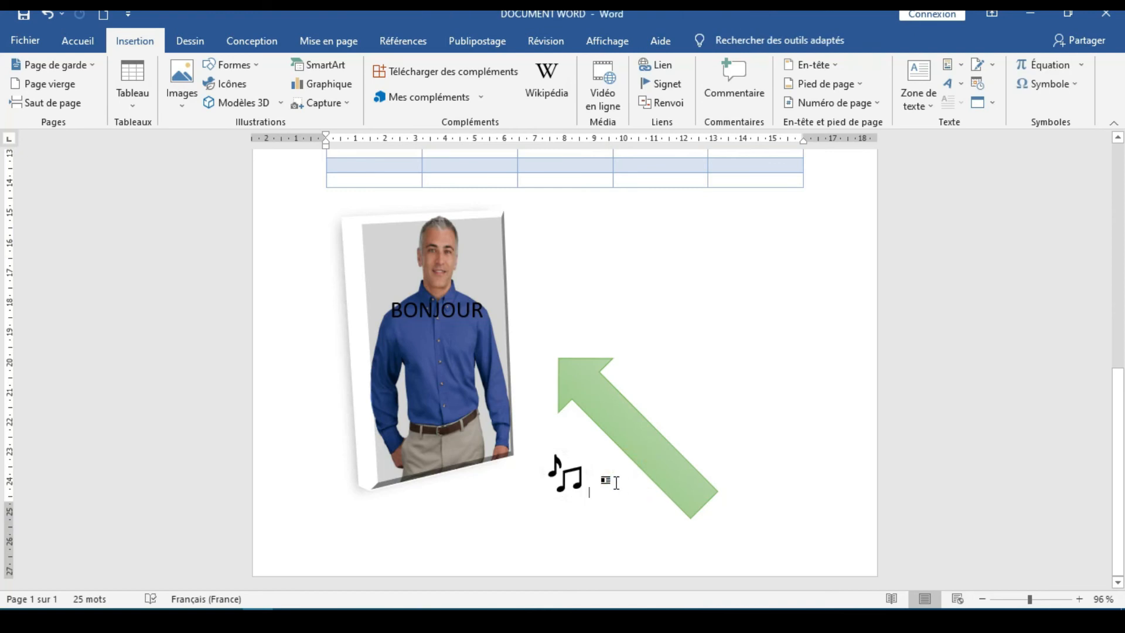
# Add a blank line after the music-notes icon to move the insertion point onto a second page
pyautogui.press('Return')
pyautogui.scroll(-6, 598, 439)
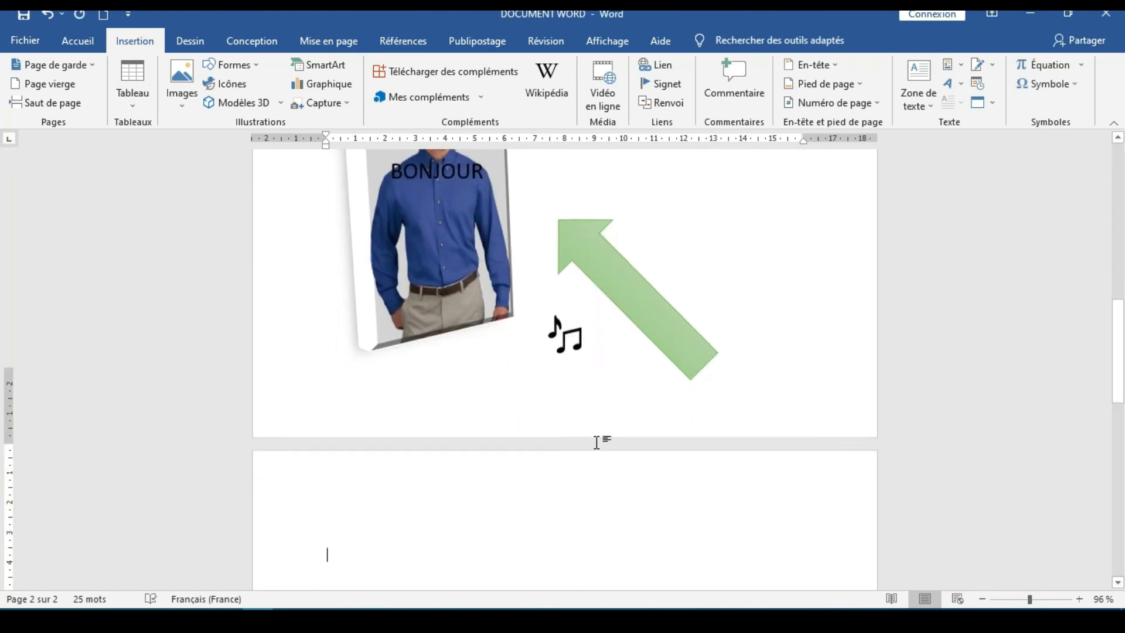
pyautogui.scroll(1, 599, 438)
pyautogui.scroll(4, 599, 438)
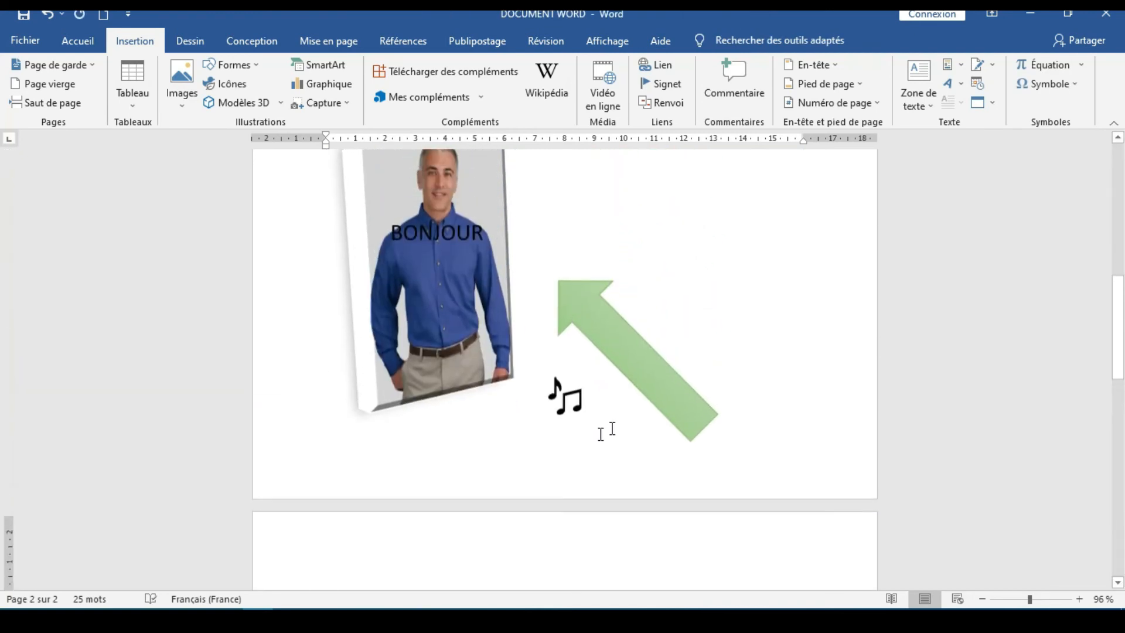
pyautogui.click(616, 420)
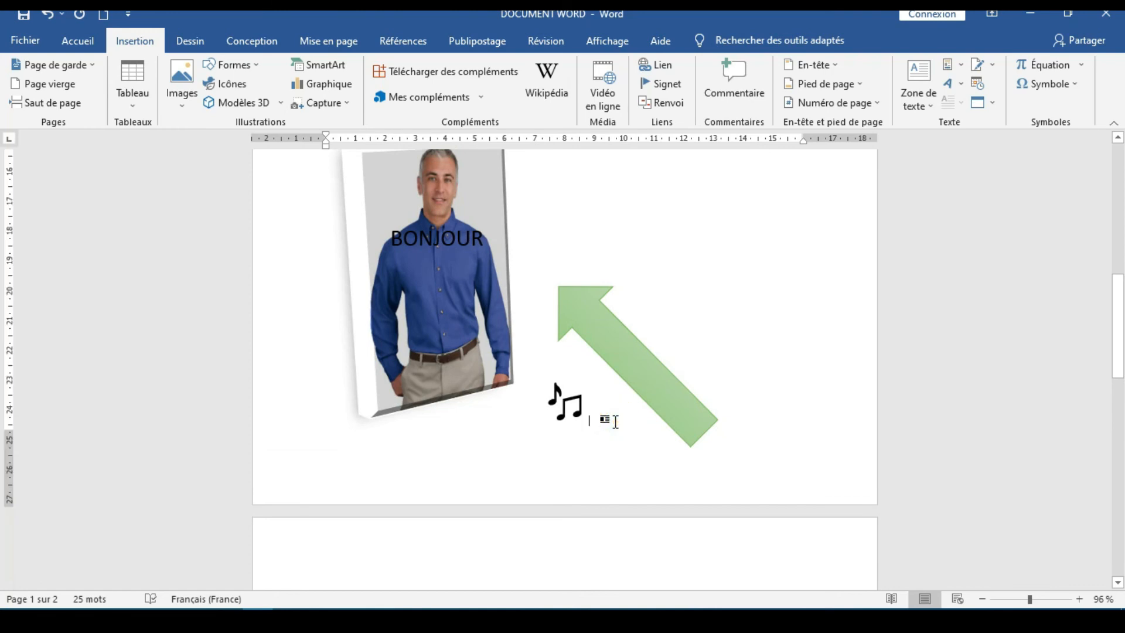
pyautogui.press('Return')
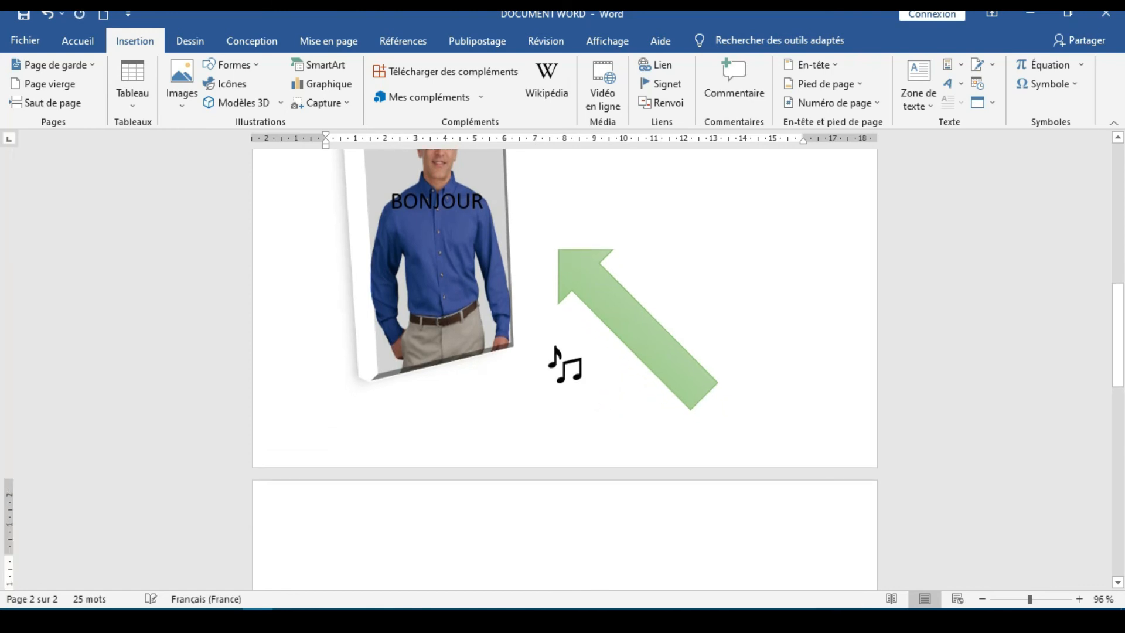
pyautogui.scroll(-3, 553, 561)
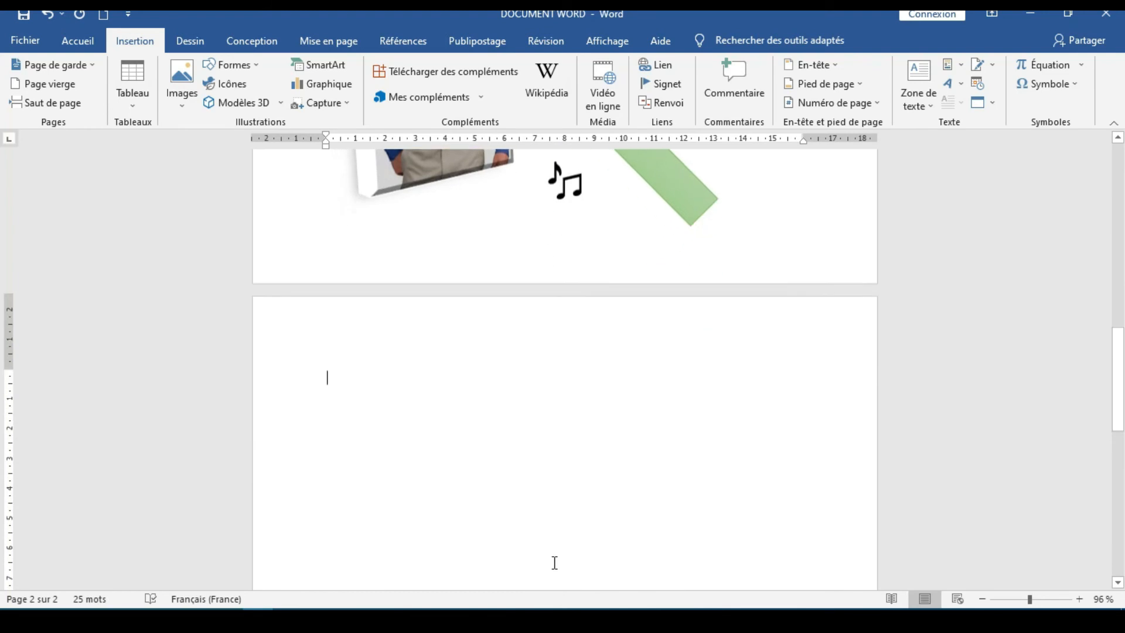
# Insert a Liste de blocs simple SmartArt graphic on the second page and place the cursor in its first text block
pyautogui.click(344, 71)
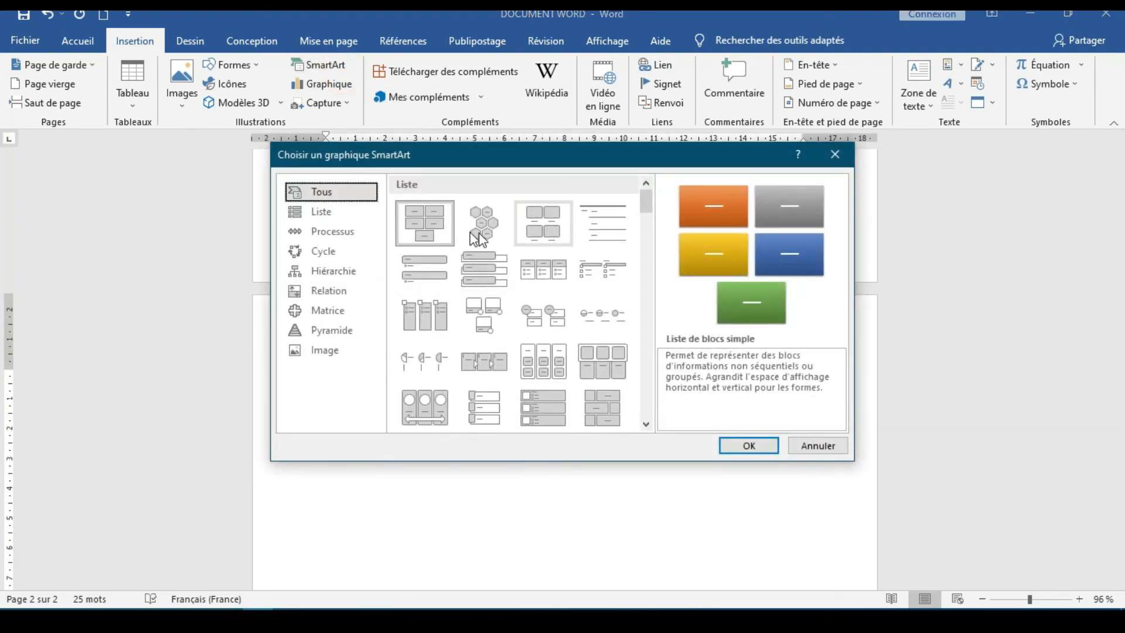
pyautogui.click(428, 237)
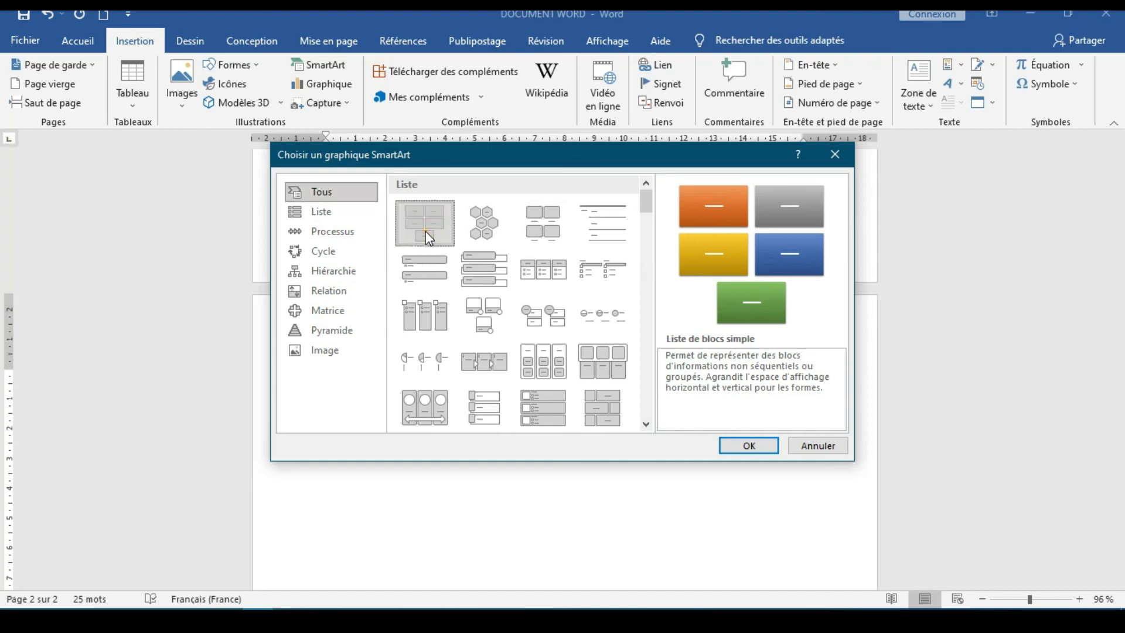
pyautogui.click(748, 447)
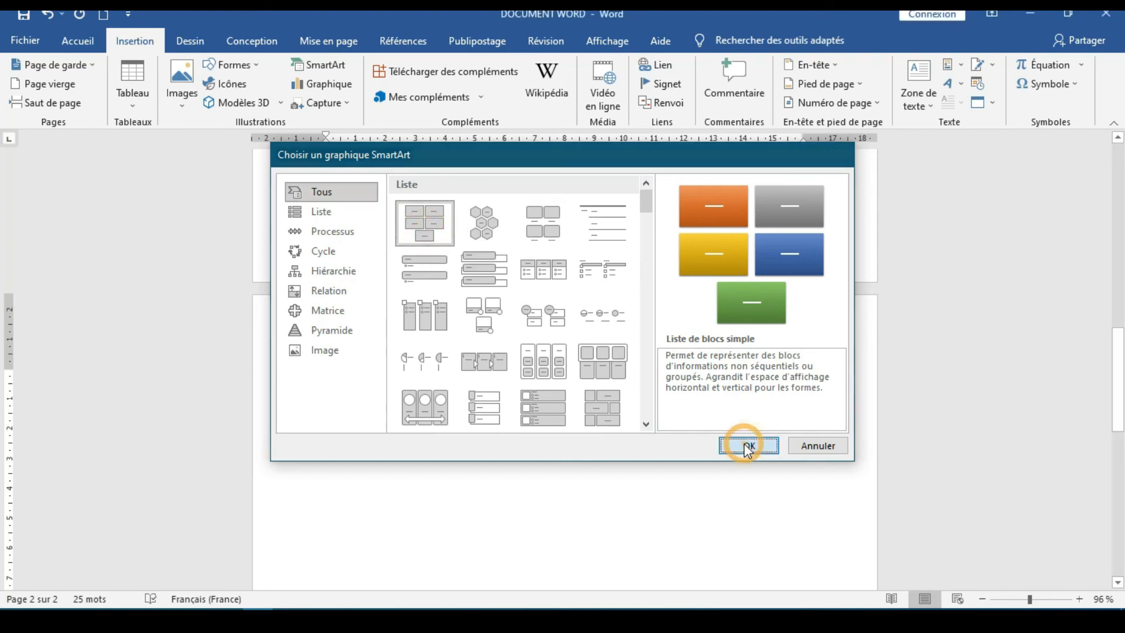
pyautogui.scroll(-3, 683, 449)
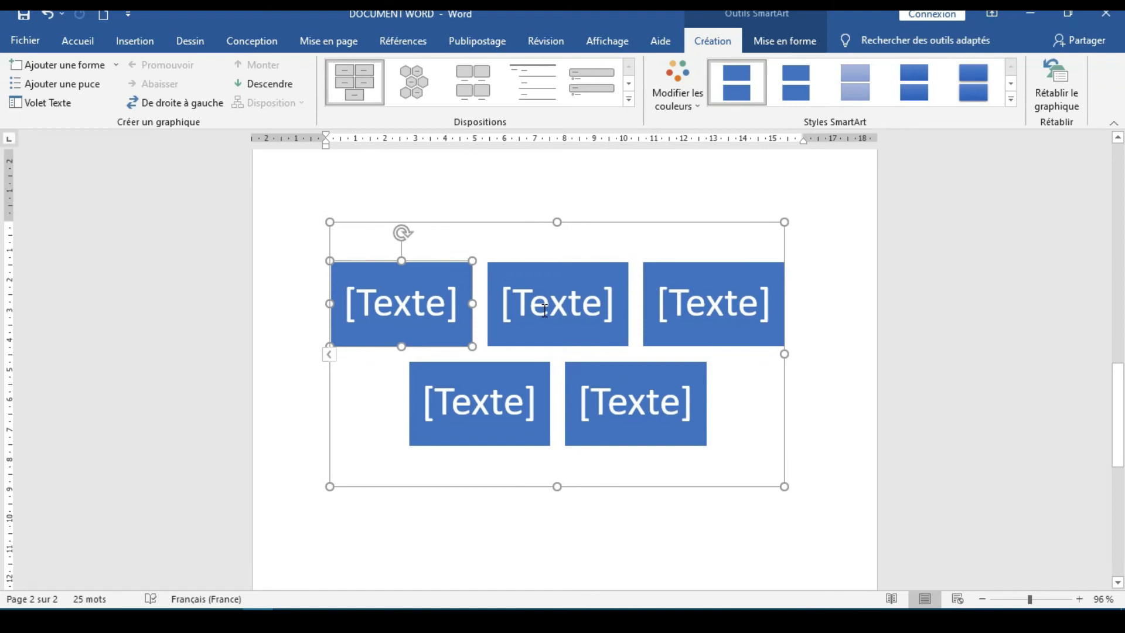
pyautogui.click(545, 310)
pyautogui.click(427, 296)
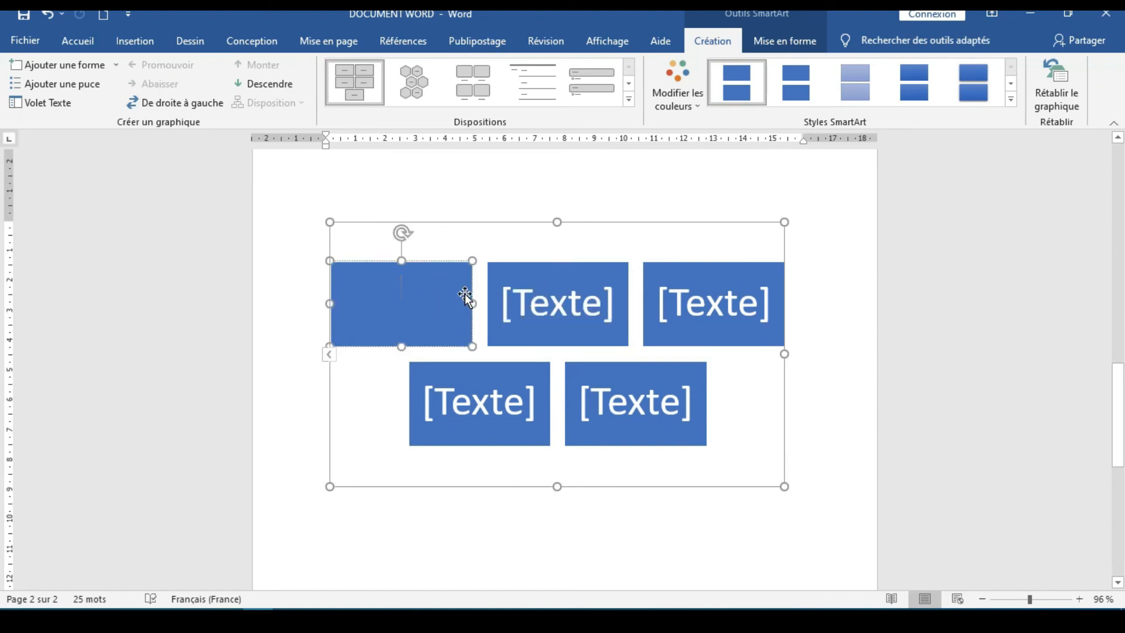
# Change the SmartArt layout to two headed columns with branching sub-items, and select several of its text placeholders in turn
pyautogui.click(628, 100)
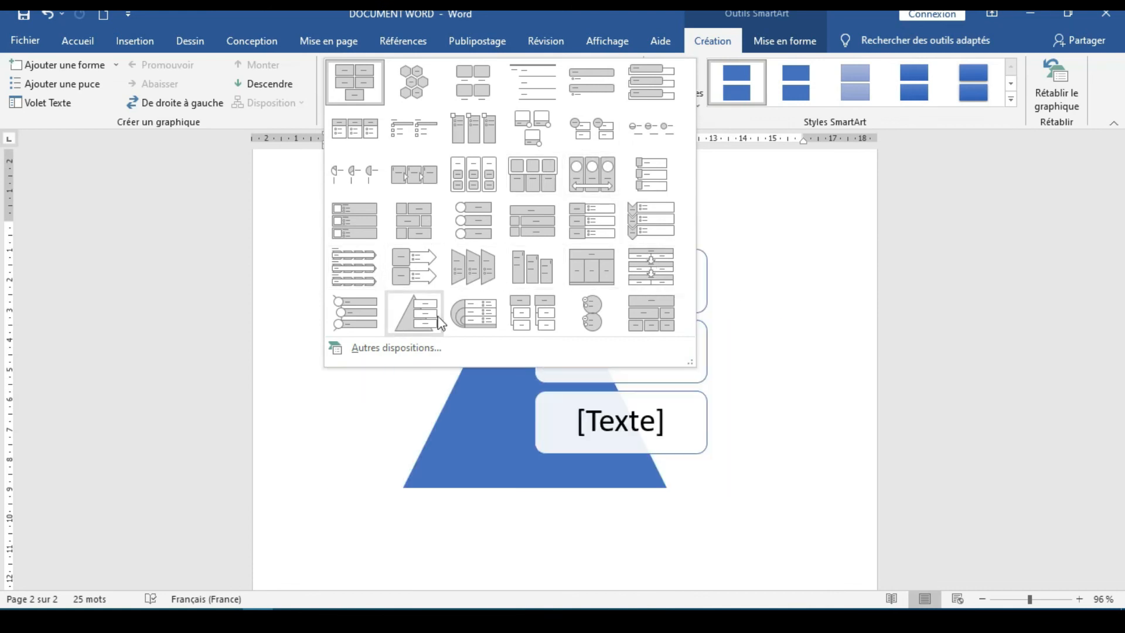
pyautogui.click(533, 301)
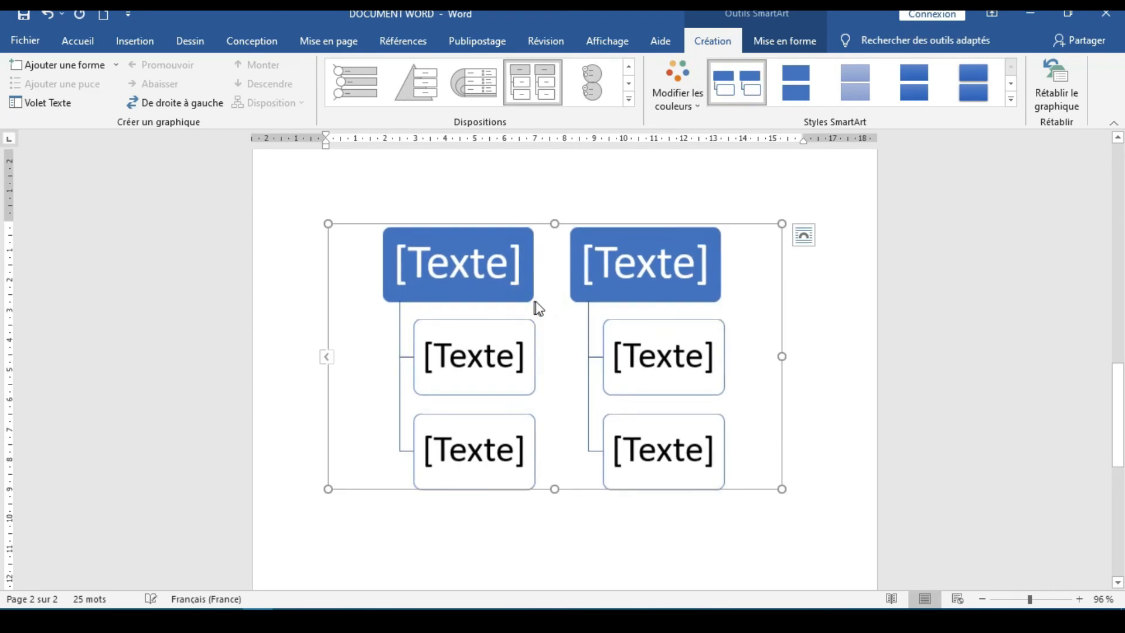
pyautogui.click(836, 352)
pyautogui.click(643, 364)
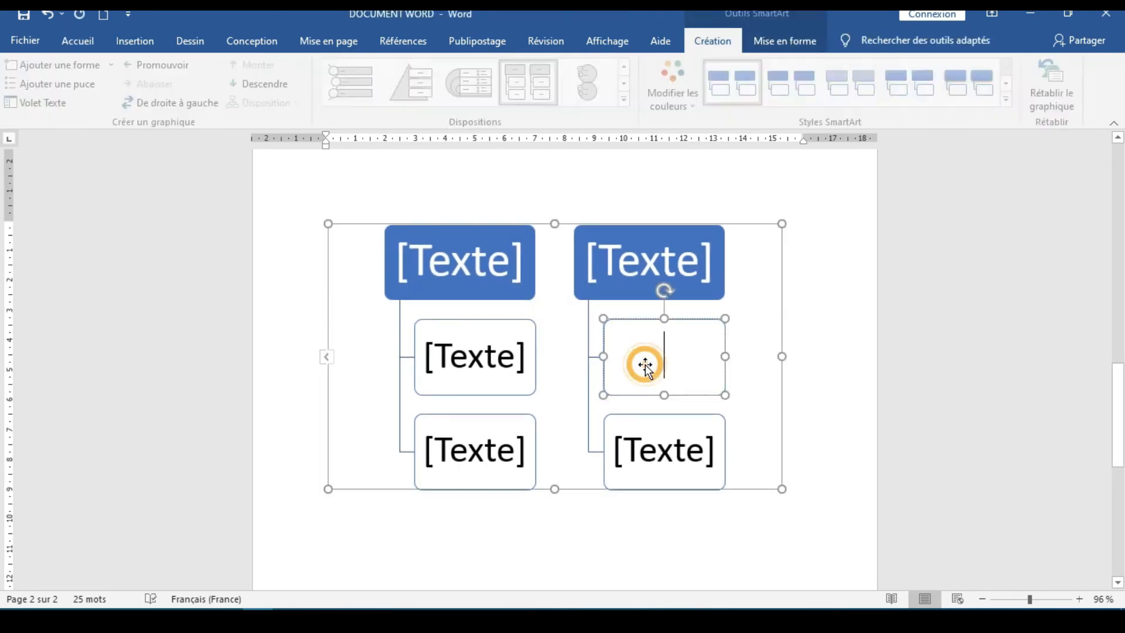
pyautogui.click(650, 252)
pyautogui.click(441, 249)
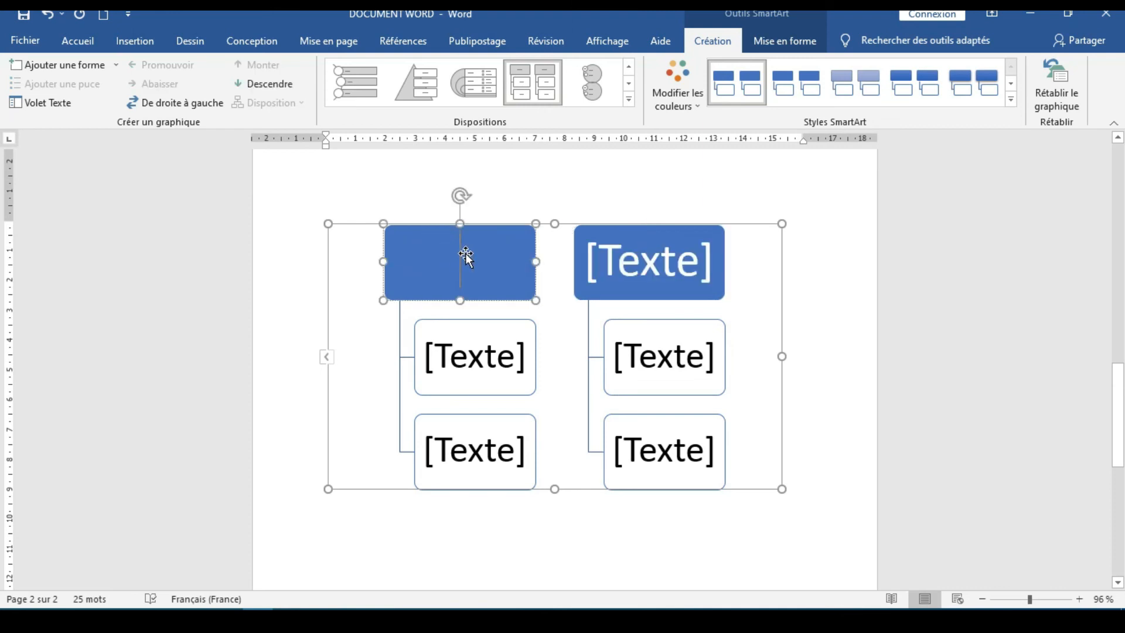
pyautogui.click(484, 349)
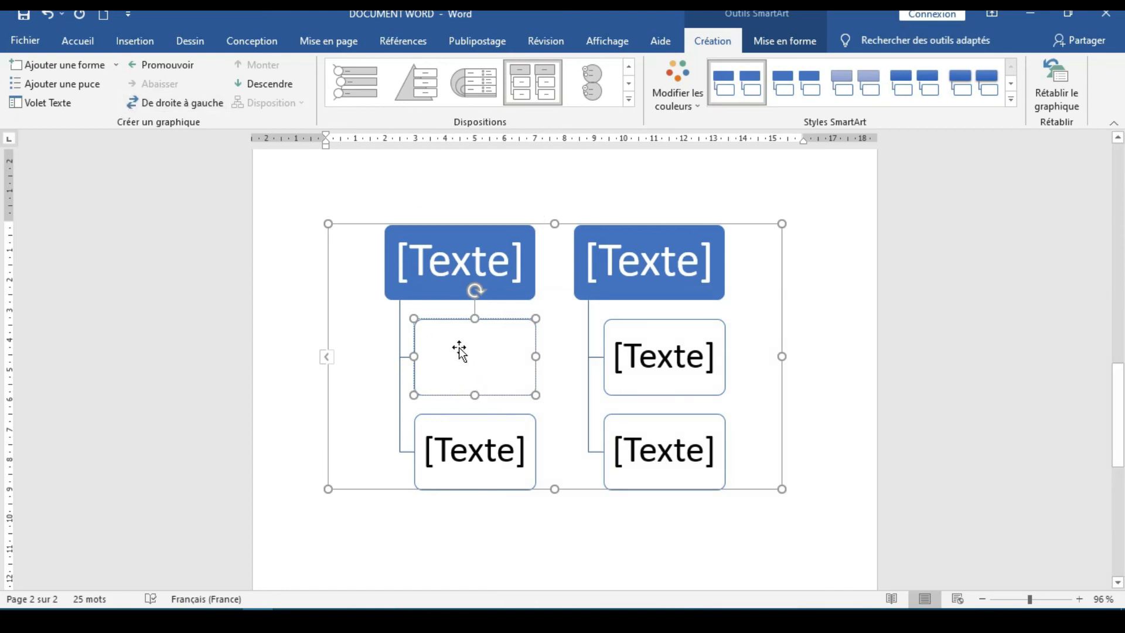
# Reverse the SmartArt's direction from right to left and switch it back
pyautogui.click(162, 104)
pyautogui.click(162, 110)
# Browse the WordArt text styles available for the SmartArt without applying one
pyautogui.scroll(2, 636, 419)
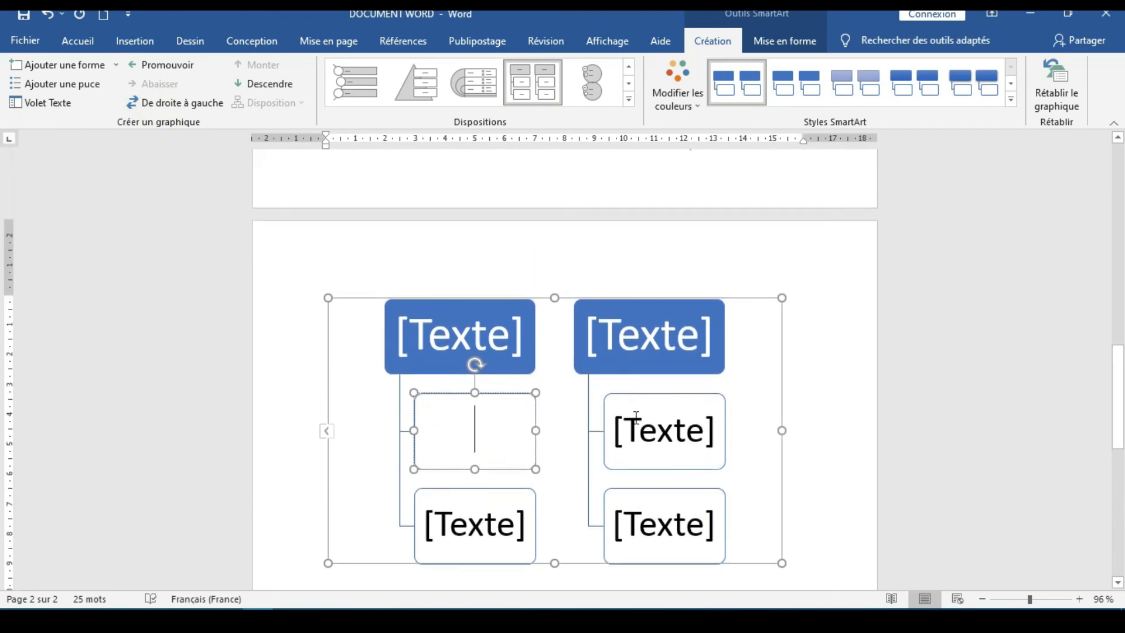
pyautogui.click(809, 42)
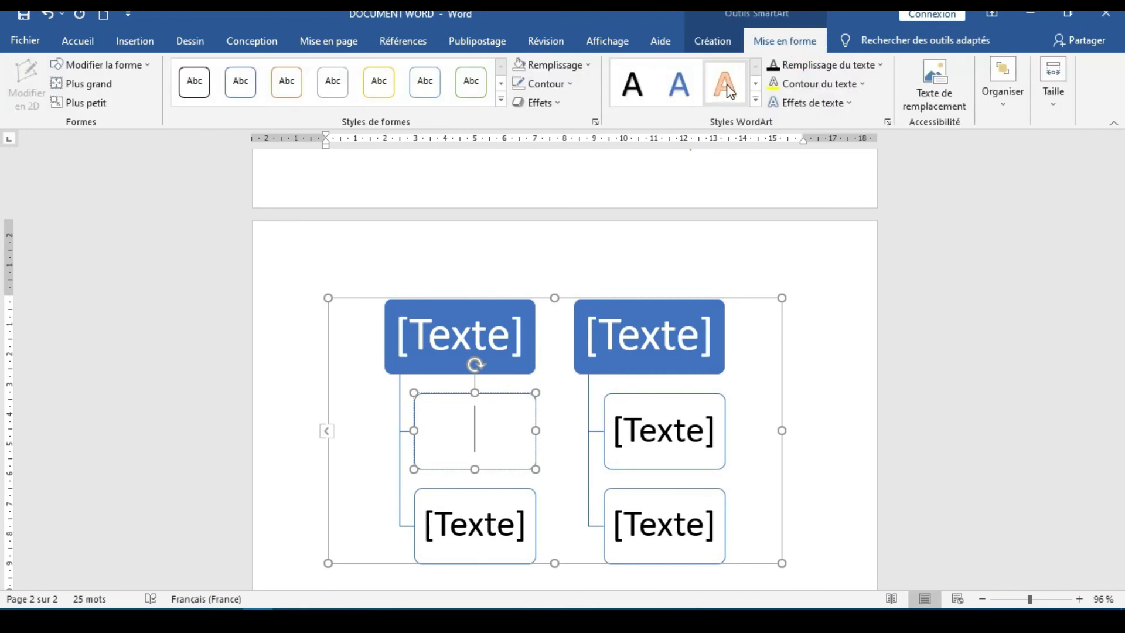
pyautogui.click(756, 84)
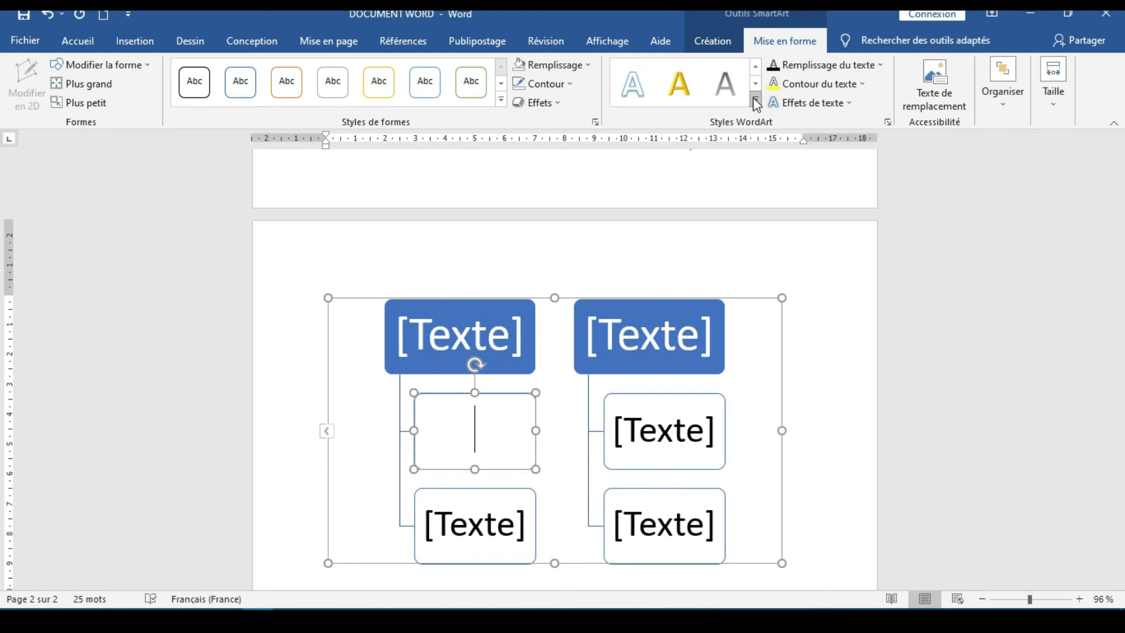
pyautogui.click(756, 101)
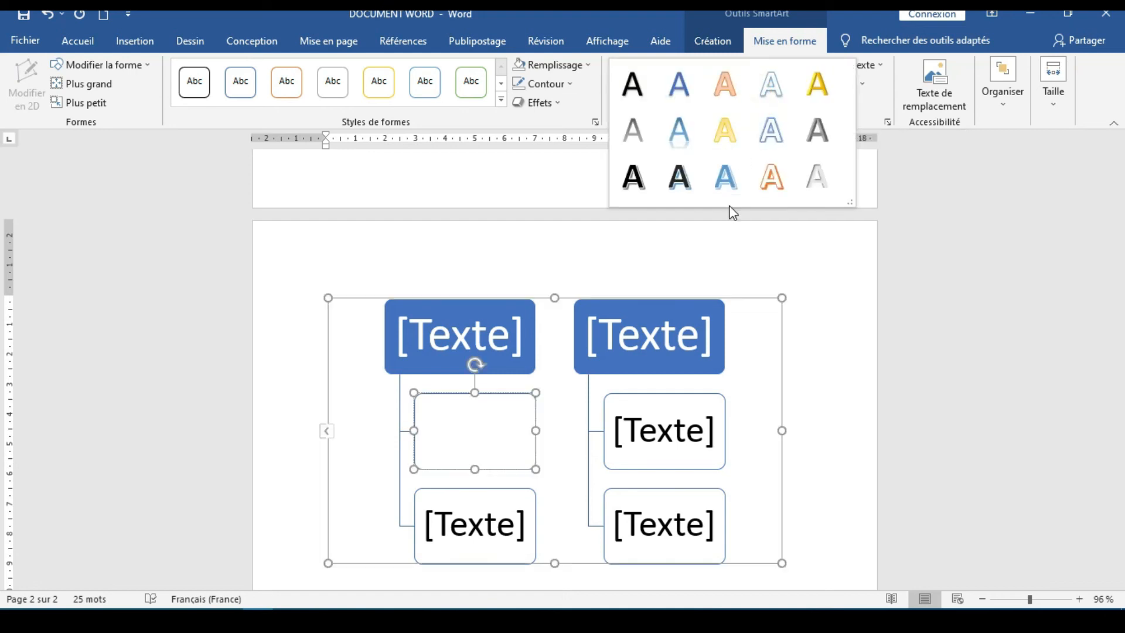
pyautogui.click(848, 401)
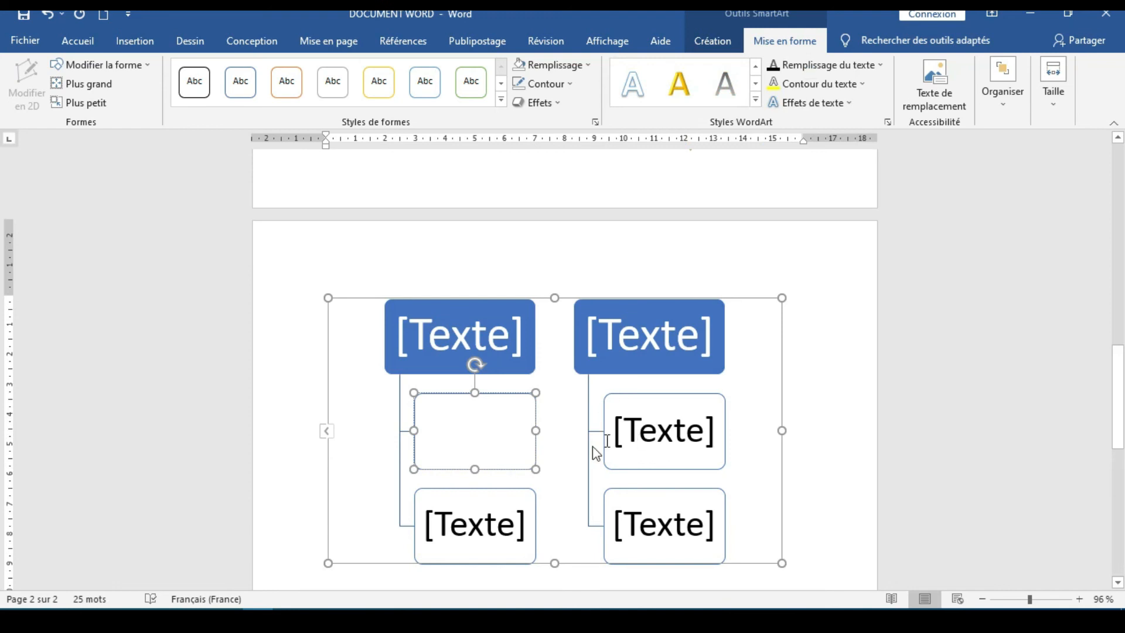
# Select the whole SmartArt graphic and preview its colour variations without applying one
pyautogui.click(574, 452)
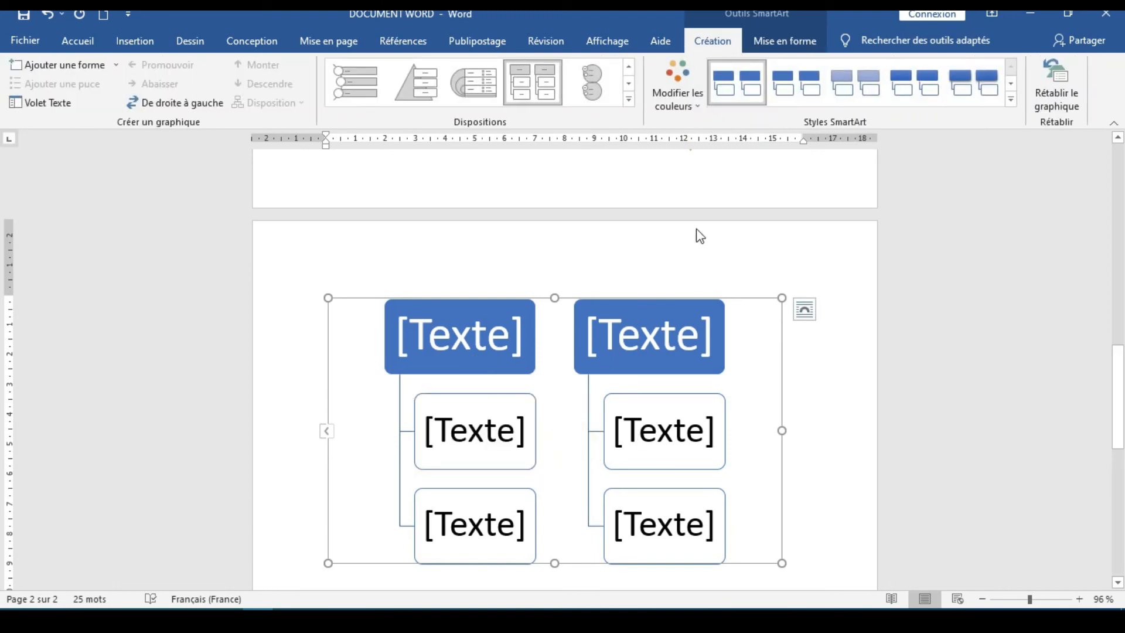
pyautogui.click(701, 108)
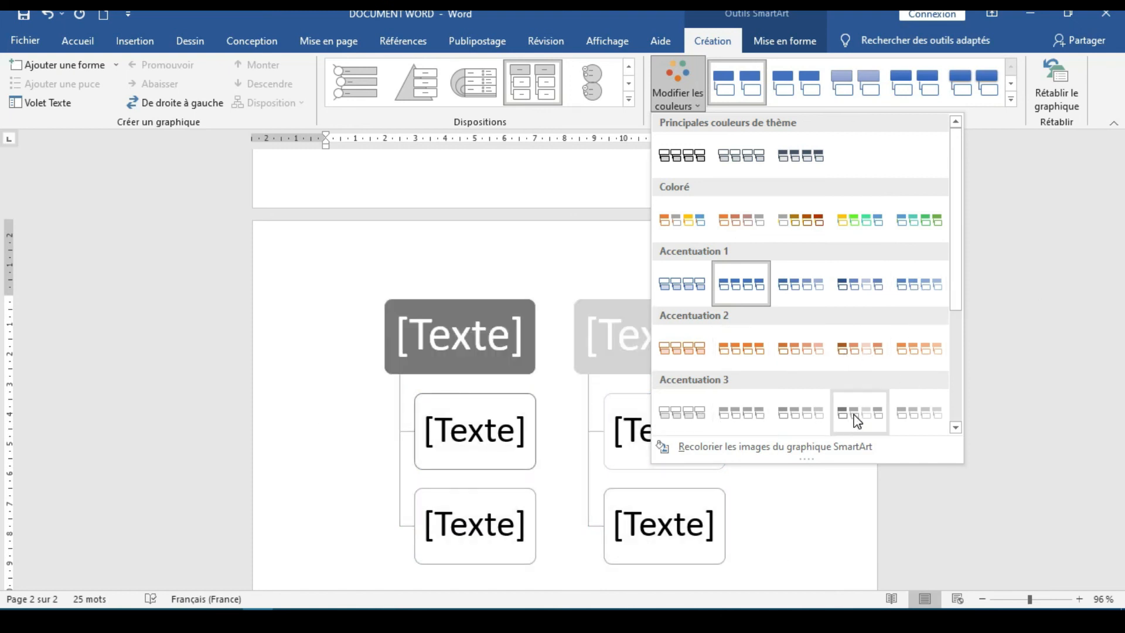
pyautogui.click(509, 228)
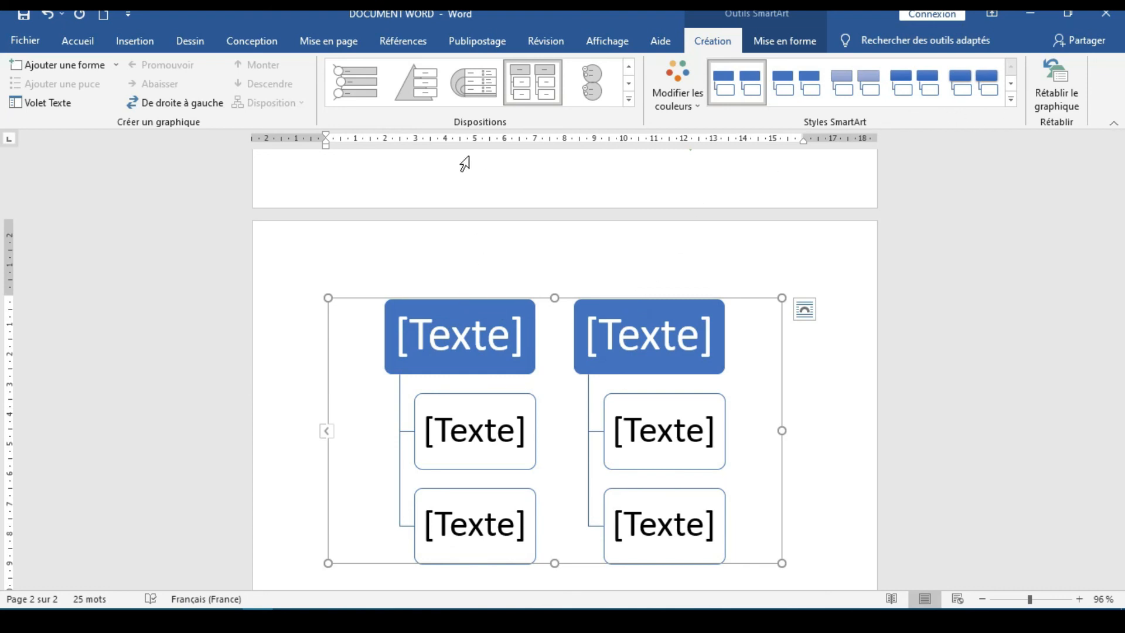
# Browse the insertable chart types, including Courbe, Secteurs, Barres, Boursier, Compartimentage, Surface and Carte, without inserting a chart
pyautogui.click(155, 39)
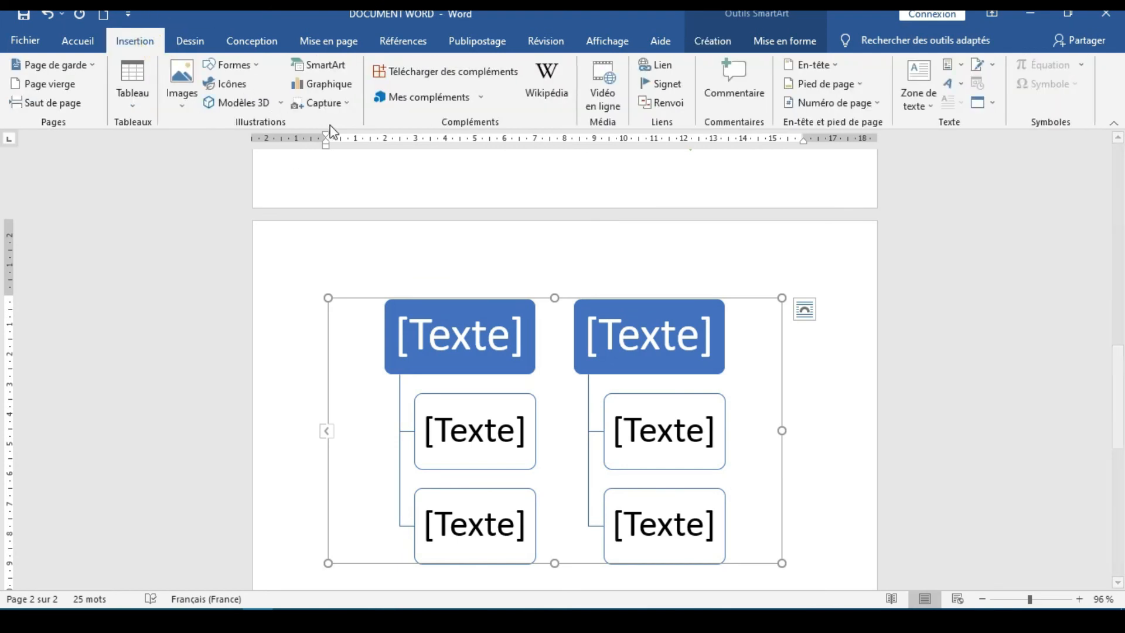
pyautogui.click(338, 89)
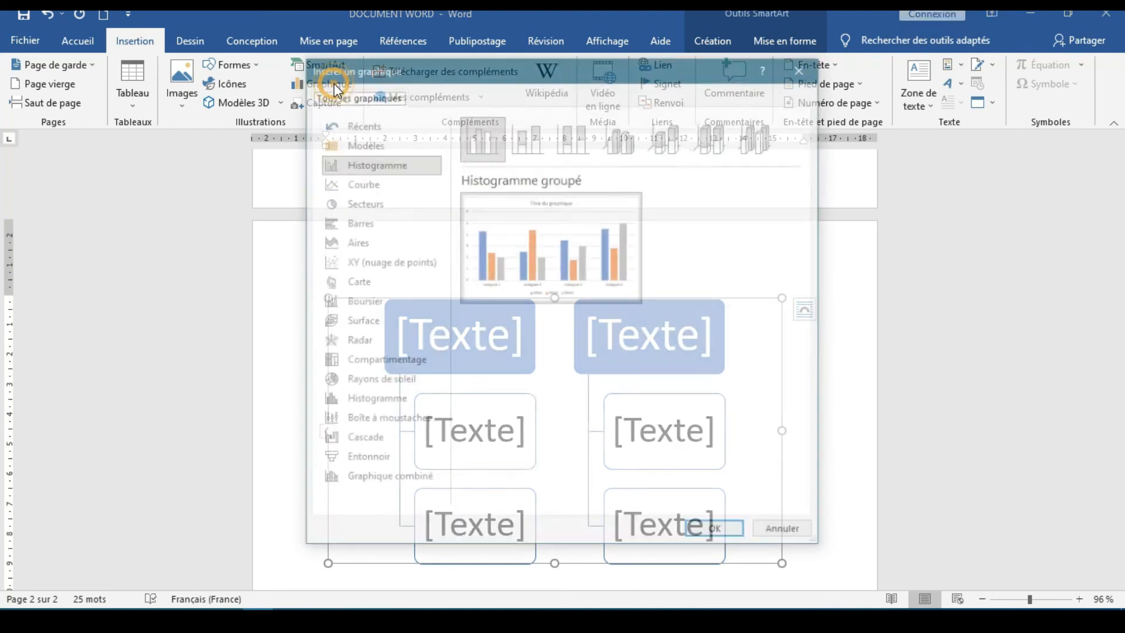
pyautogui.click(389, 185)
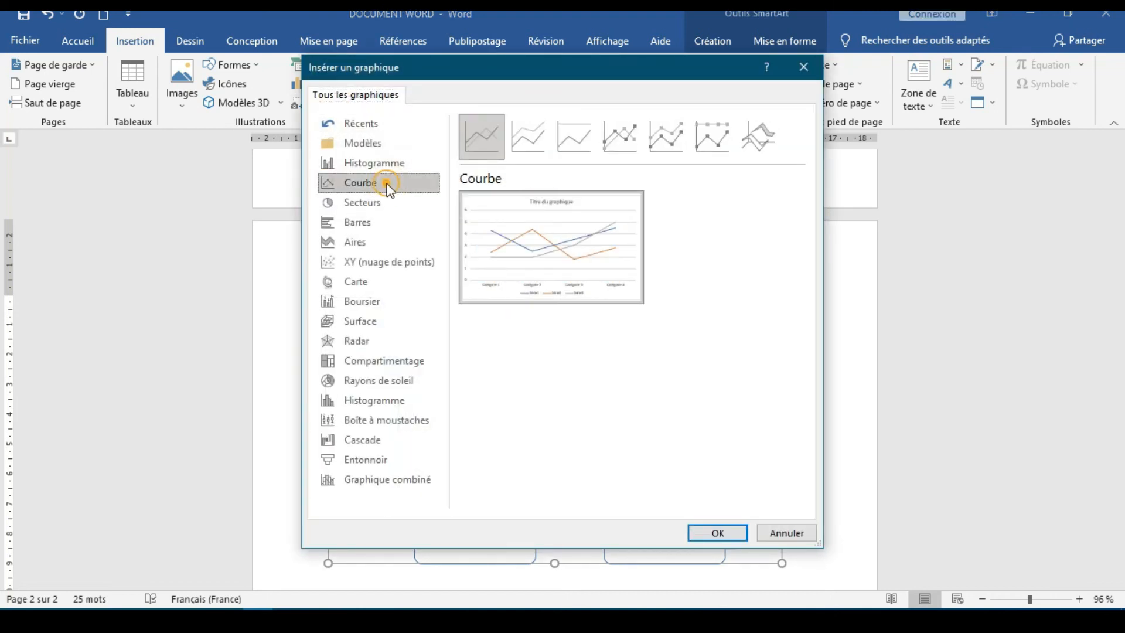
pyautogui.click(386, 205)
pyautogui.click(373, 222)
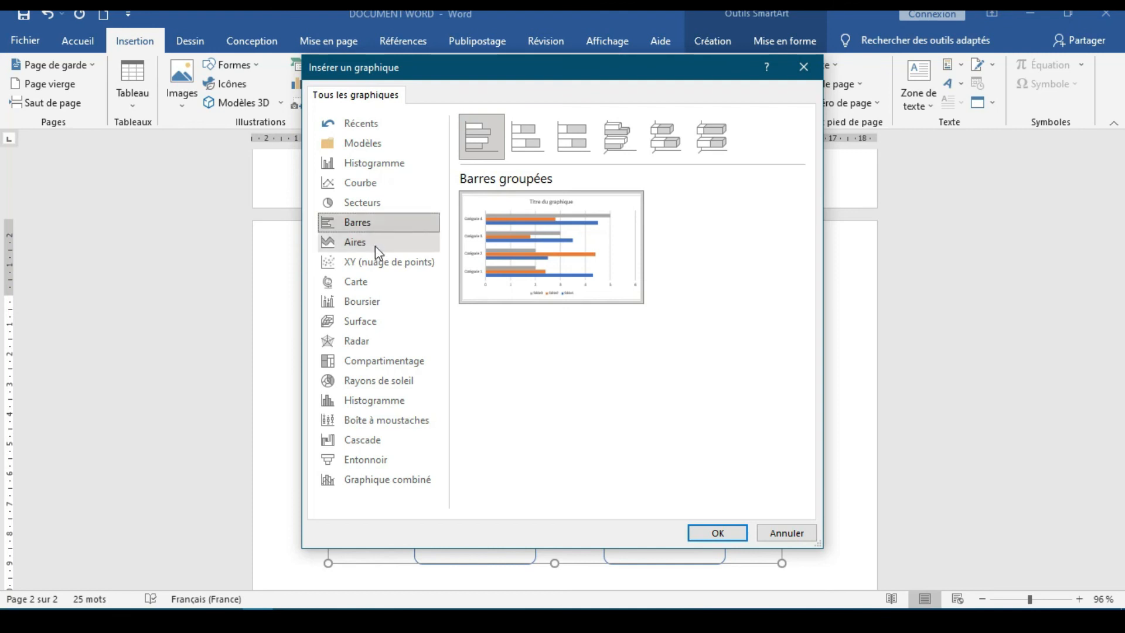
pyautogui.click(378, 305)
pyautogui.click(380, 359)
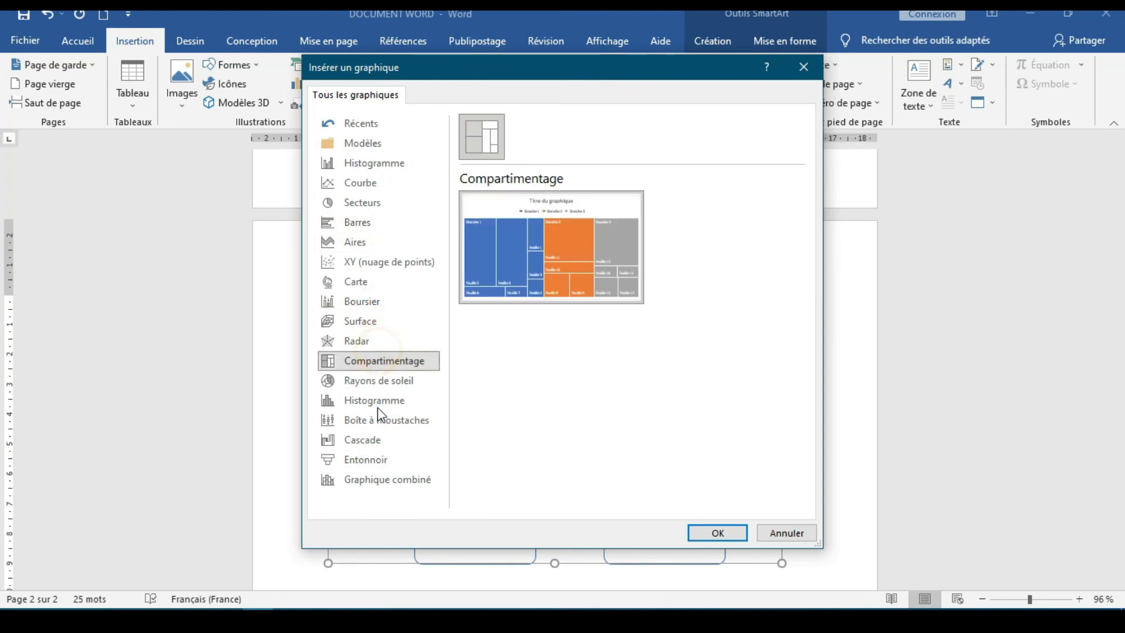
pyautogui.click(375, 403)
pyautogui.click(377, 421)
pyautogui.click(377, 323)
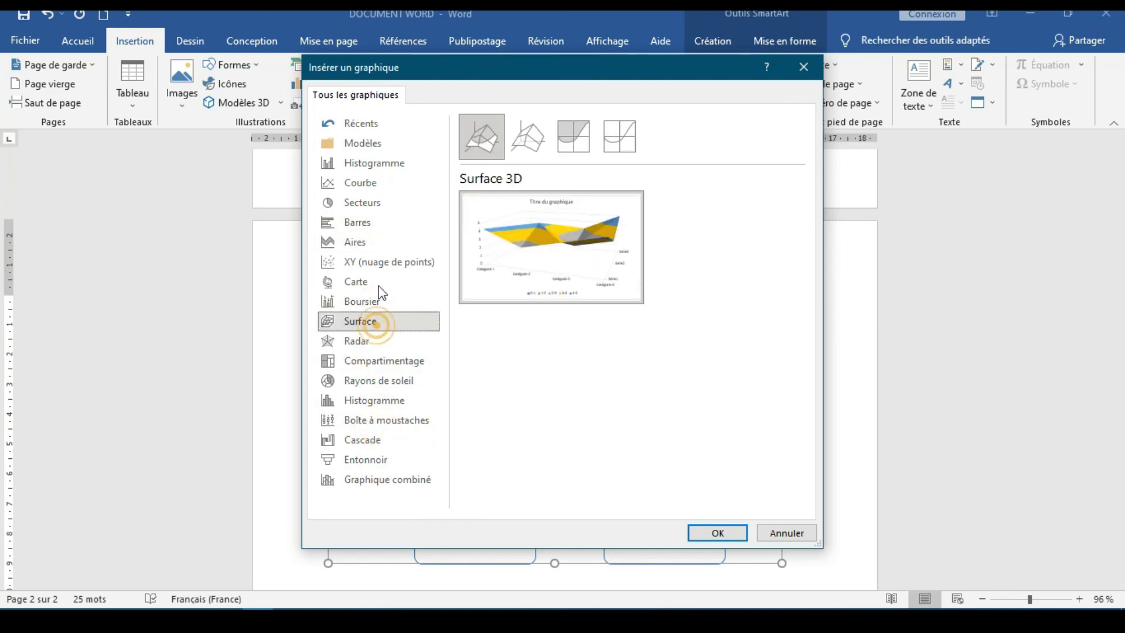
pyautogui.click(378, 283)
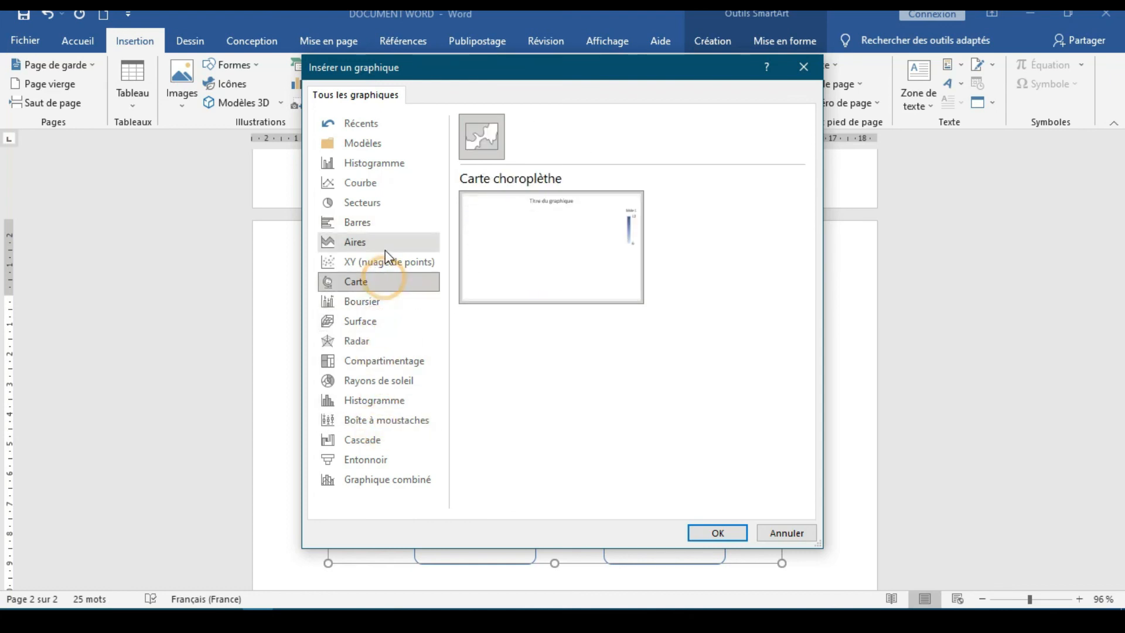
pyautogui.click(788, 532)
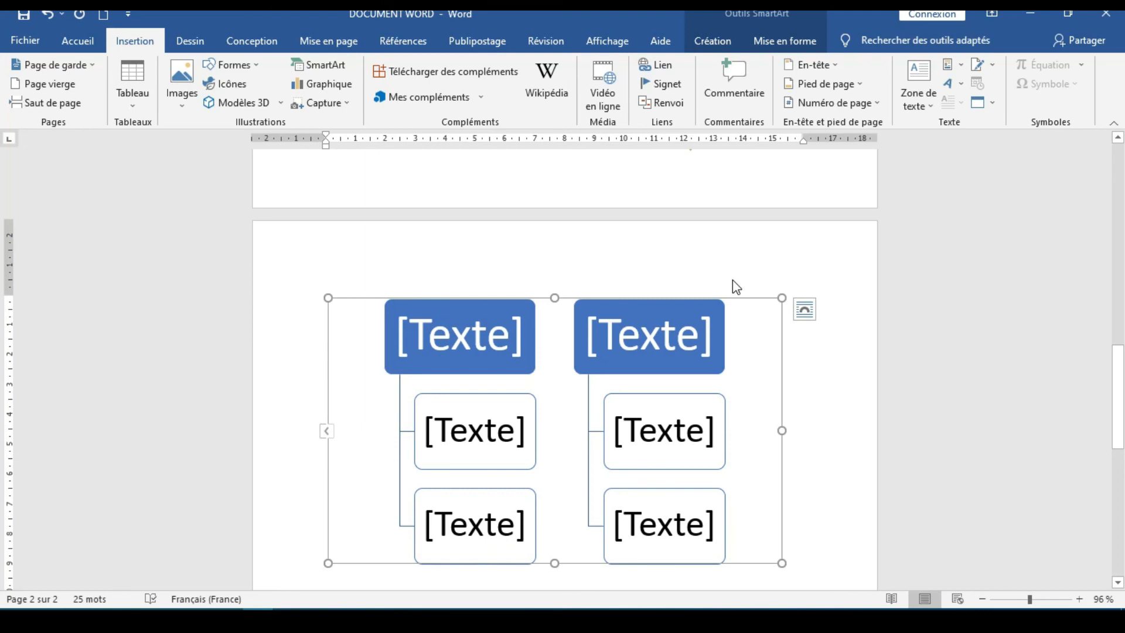
# Draw a text box about 9 cm wide and 3 cm tall in the empty area below the SmartArt, then deselect it
pyautogui.scroll(-3, 733, 280)
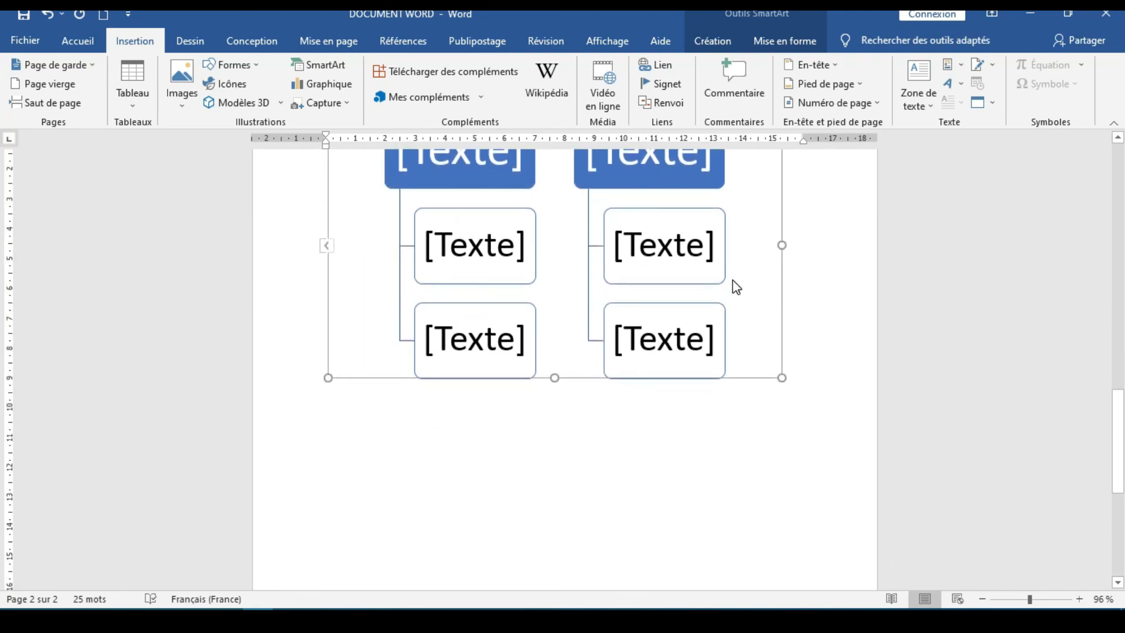
pyautogui.scroll(-2, 736, 287)
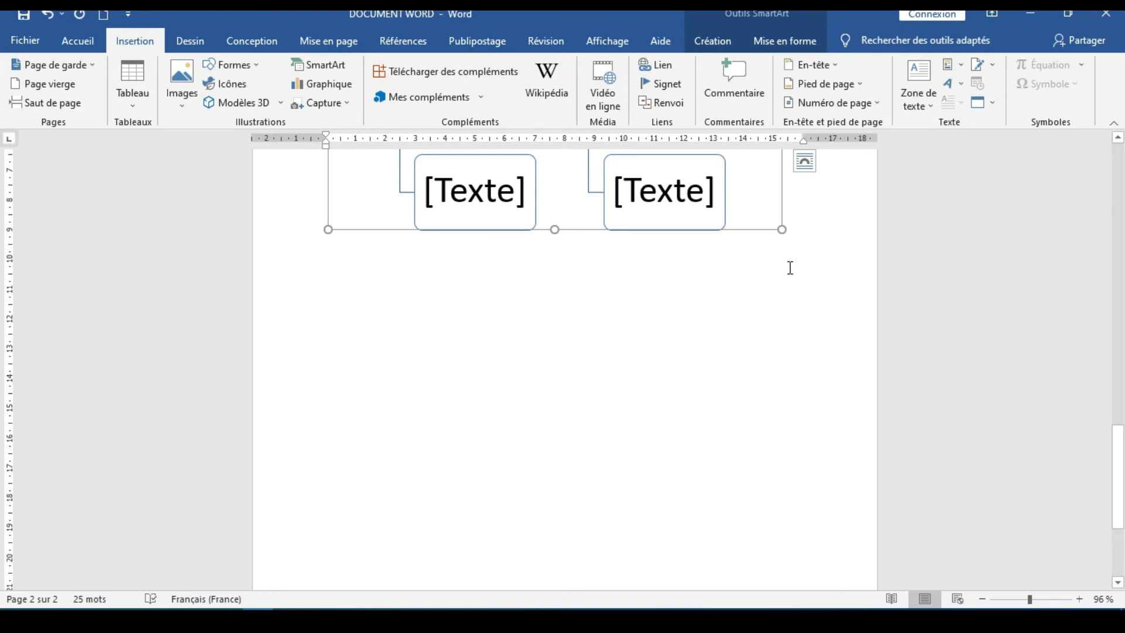
pyautogui.scroll(-1, 790, 267)
pyautogui.scroll(-1, 790, 268)
pyautogui.scroll(1, 789, 269)
pyautogui.click(929, 111)
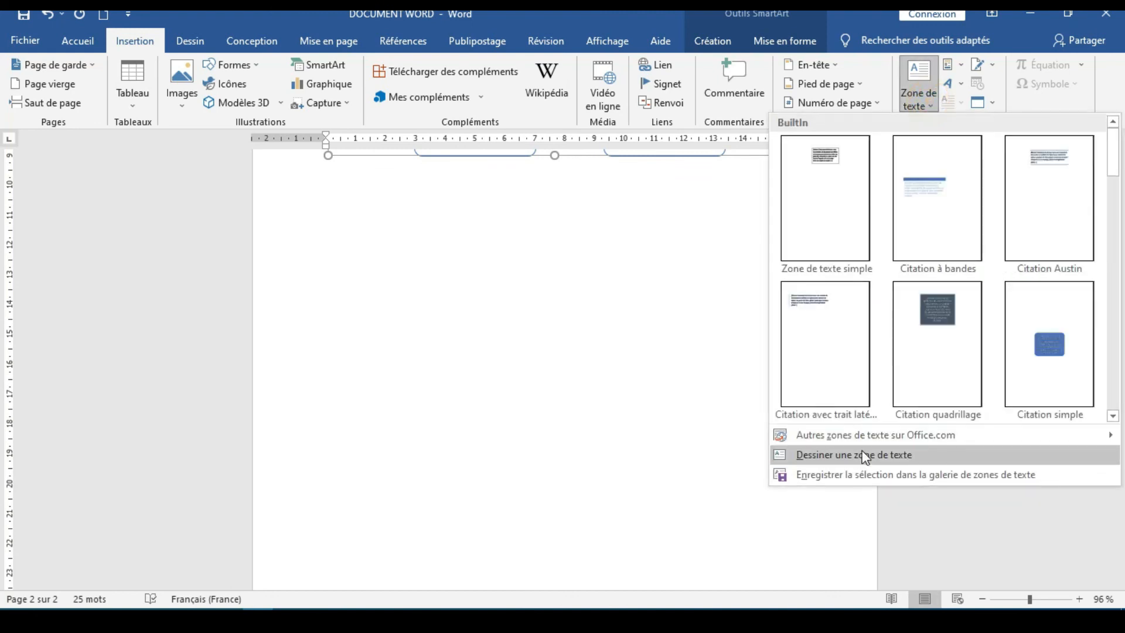
pyautogui.click(865, 455)
pyautogui.moveTo(301, 204); pyautogui.dragTo(577, 291)
pyautogui.click(535, 384)
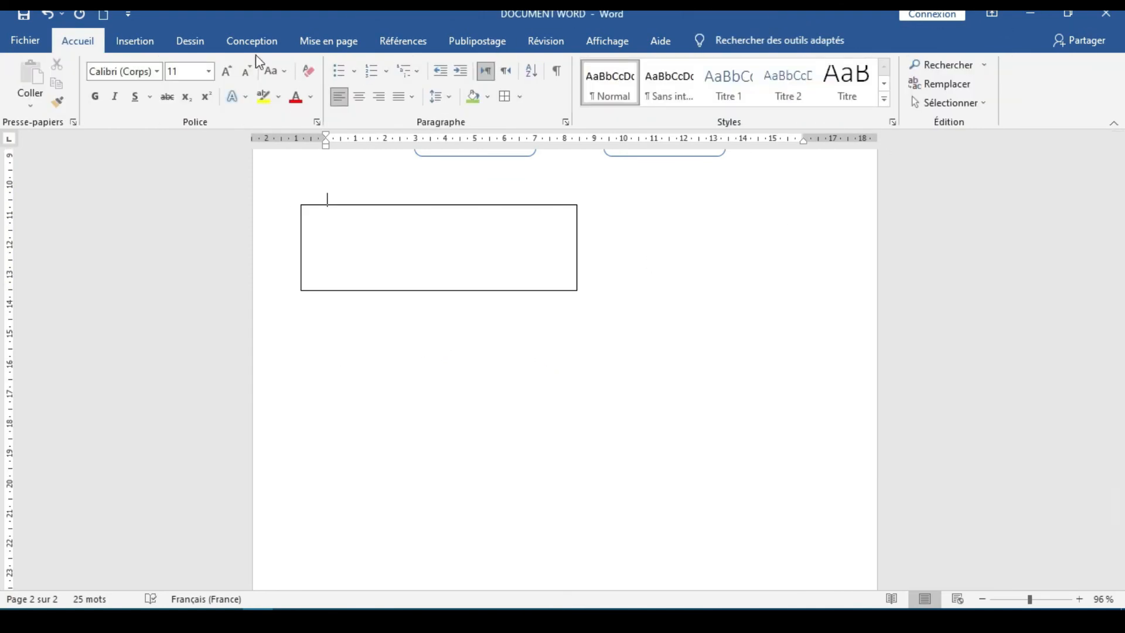
# Draw a second text box about 8.5 cm wide and 3.4 cm tall, below and to the right of the first one
pyautogui.click(135, 41)
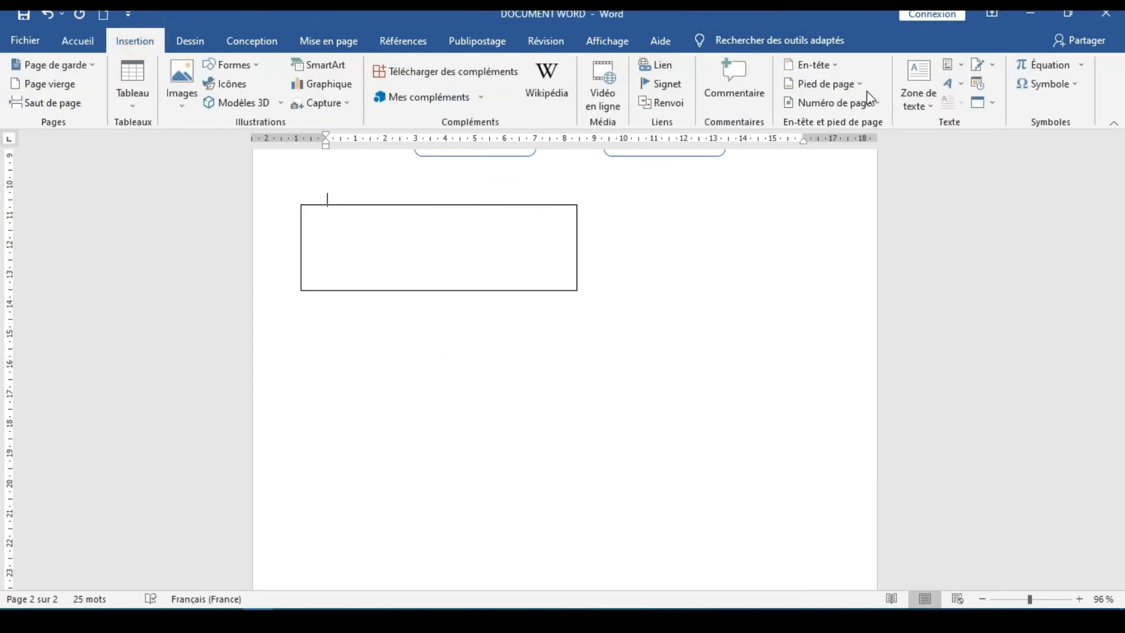
pyautogui.click(930, 105)
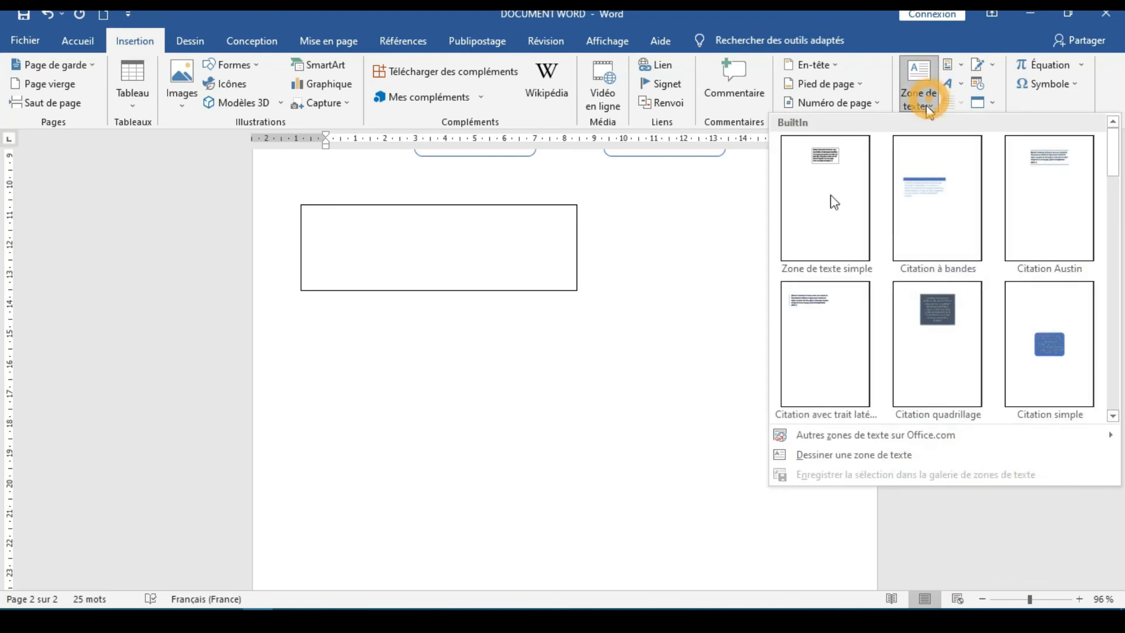
pyautogui.click(801, 451)
pyautogui.moveTo(594, 318); pyautogui.dragTo(850, 420)
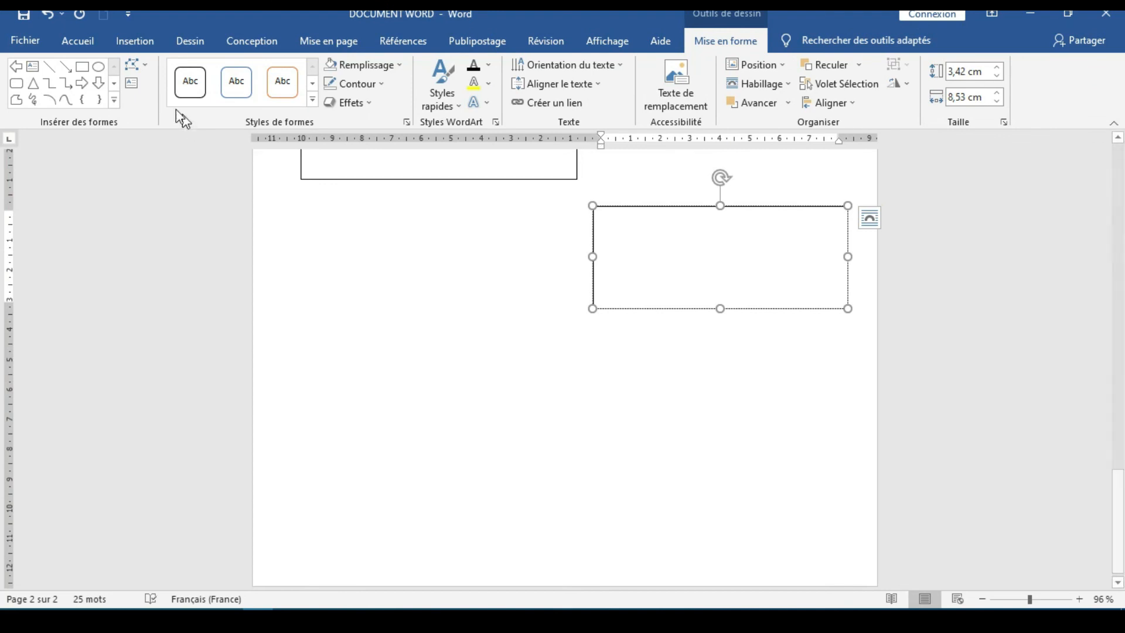
# Draw a third text box near the bottom of the page, below and between the first two, then deselect it
pyautogui.click(132, 41)
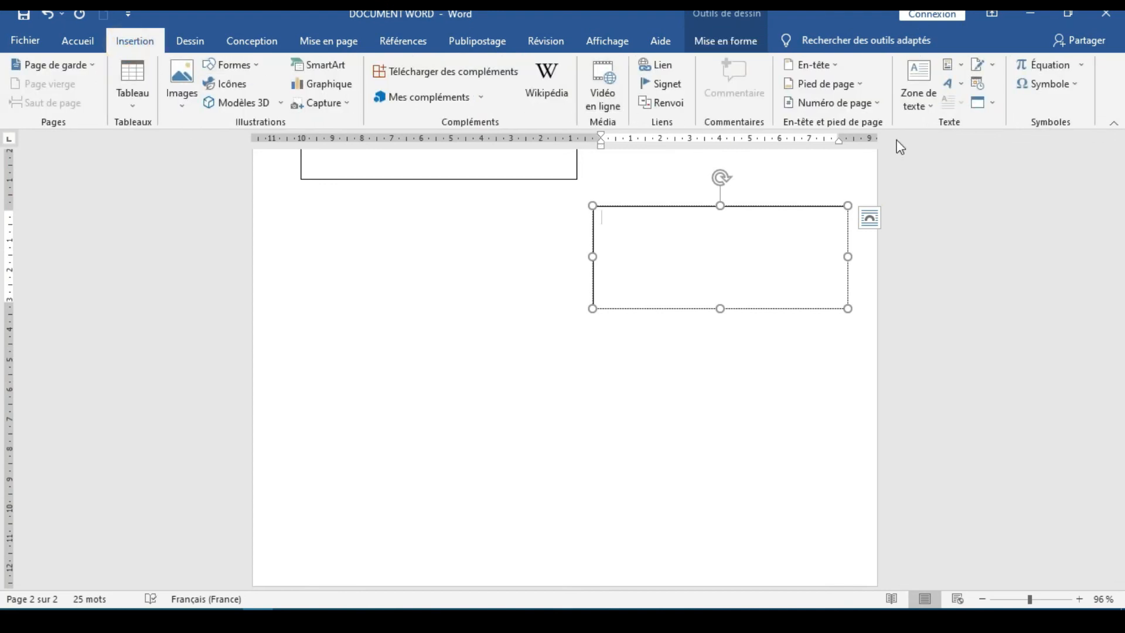
pyautogui.click(920, 107)
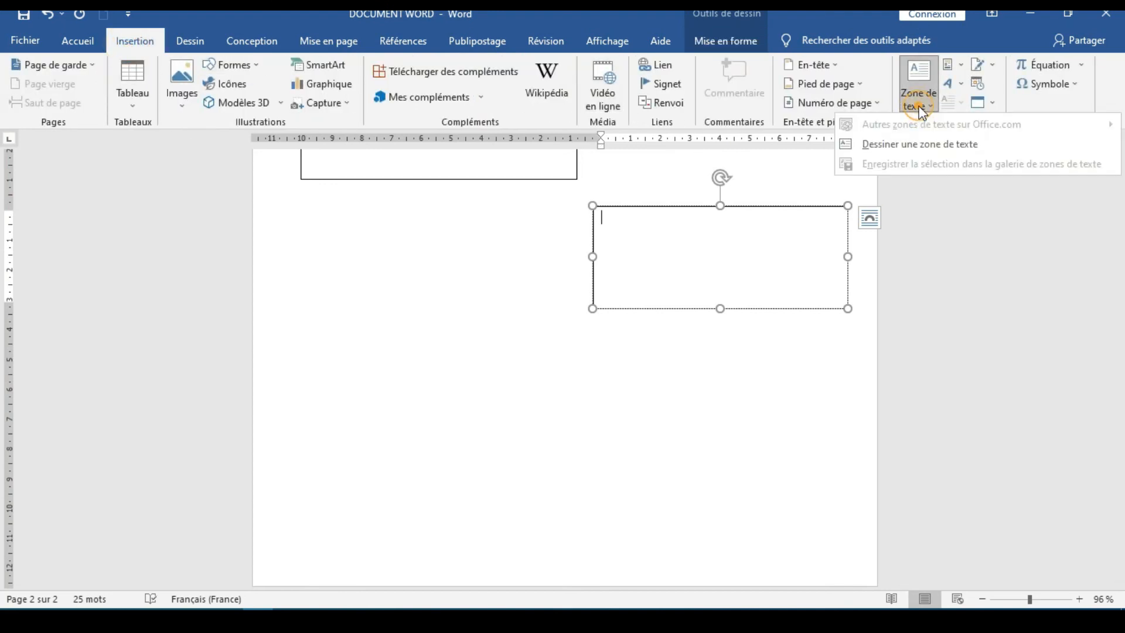
pyautogui.click(898, 147)
pyautogui.moveTo(386, 413); pyautogui.dragTo(676, 518)
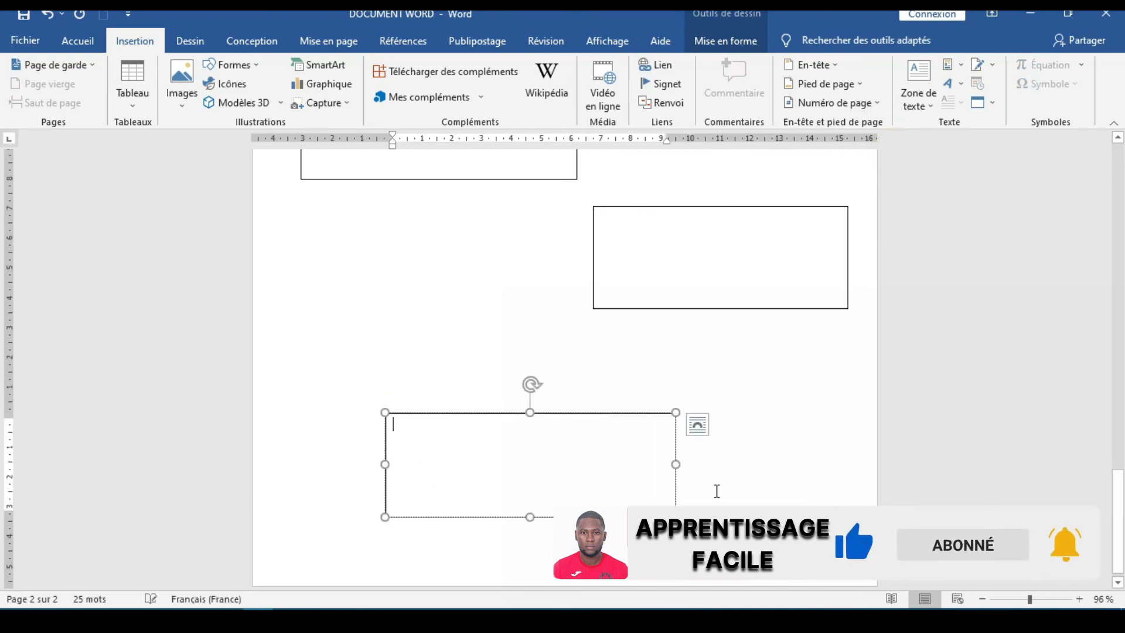
pyautogui.click(756, 475)
pyautogui.scroll(1, 756, 475)
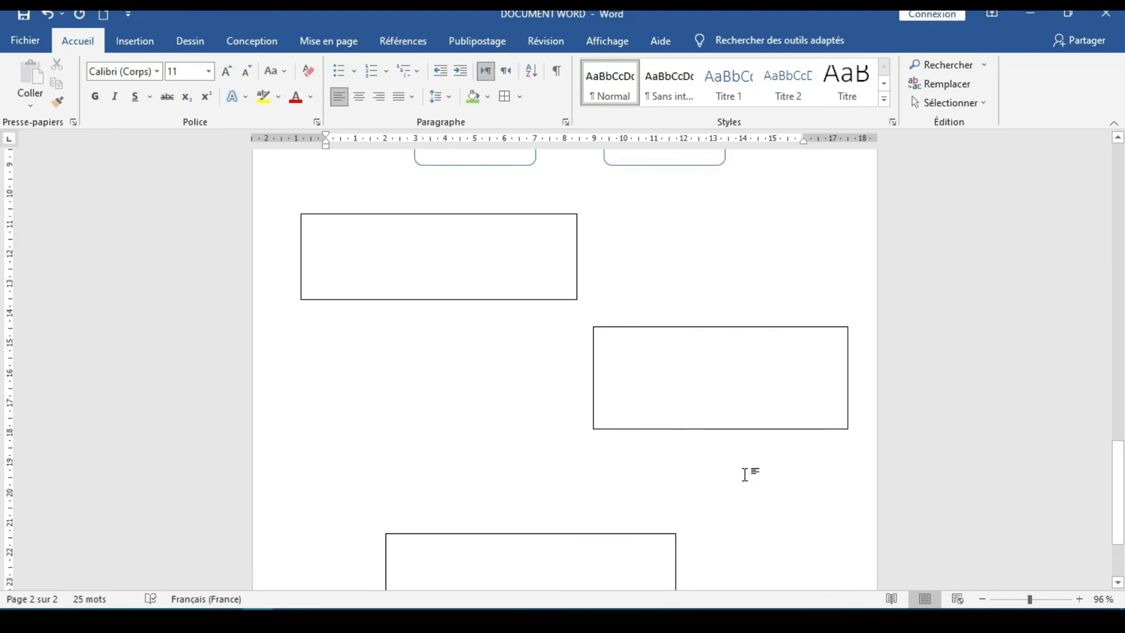
pyautogui.scroll(-2, 729, 469)
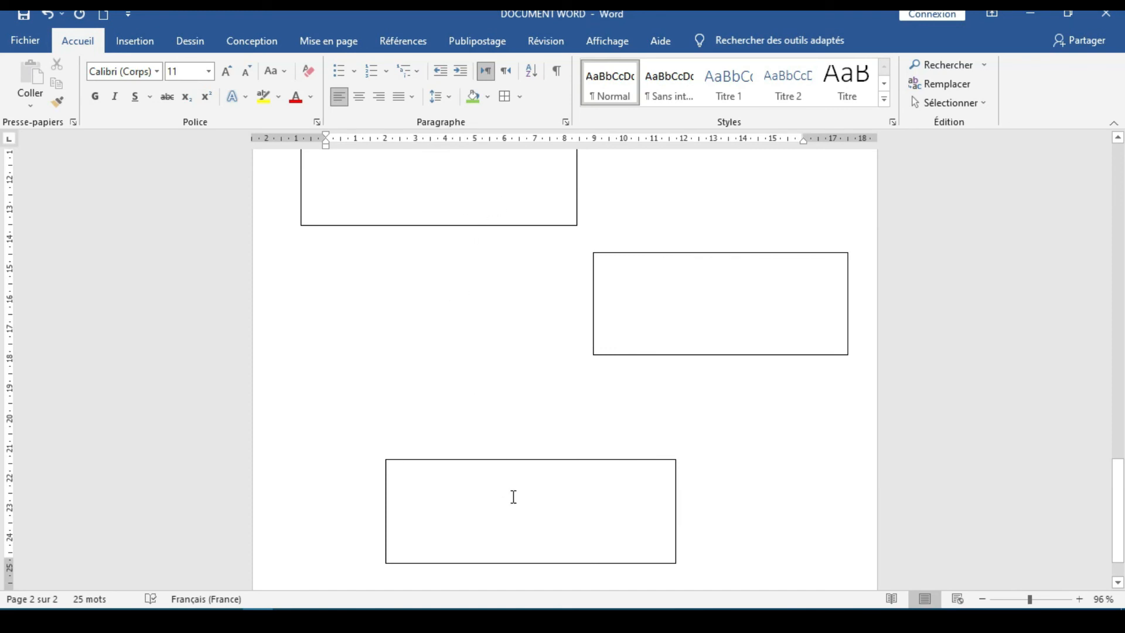
# Move the second text box slightly downward, then deselect it
pyautogui.click(606, 312)
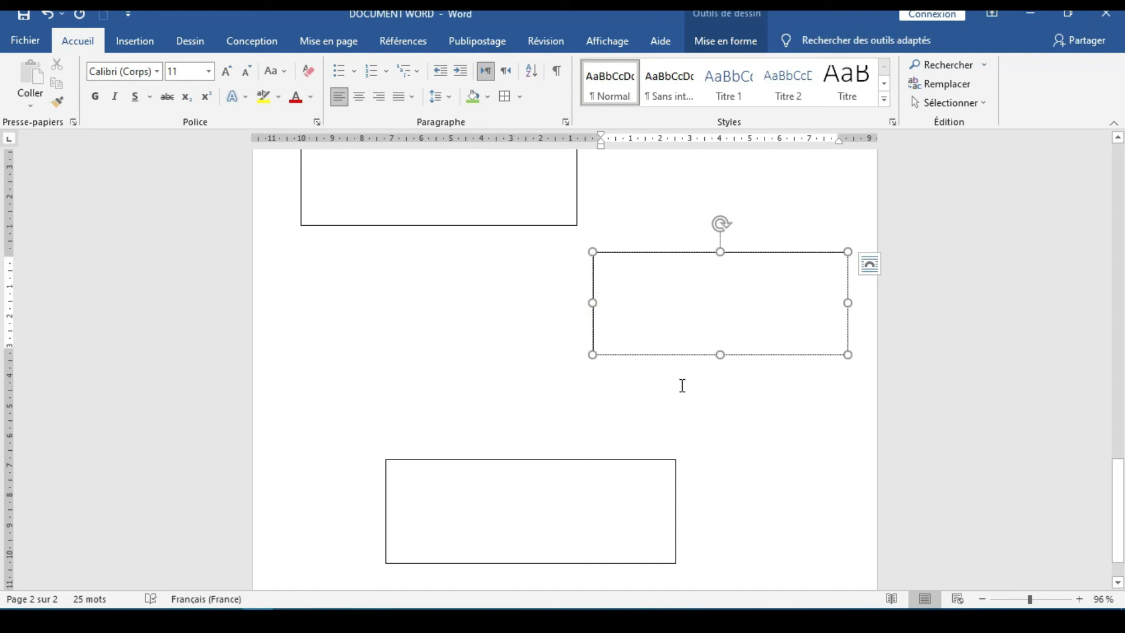
pyautogui.moveTo(681, 355)
pyautogui.mouseDown()
pyautogui.moveTo(509, 354)
pyautogui.moveTo(698, 364)
pyautogui.moveTo(679, 369)
pyautogui.mouseUp()
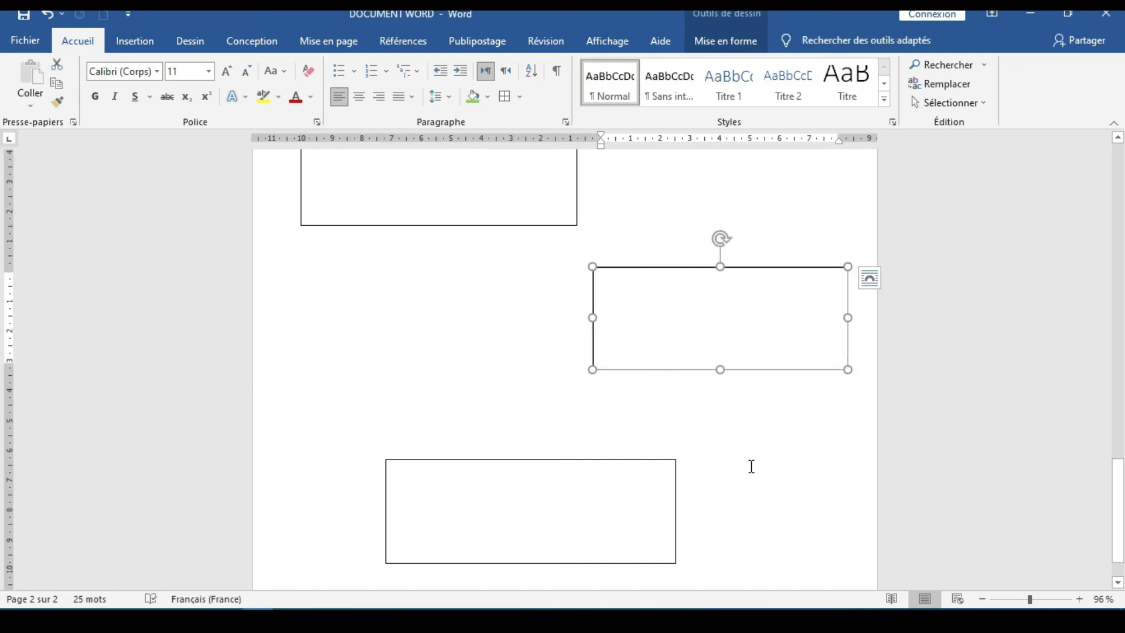
pyautogui.click(767, 480)
pyautogui.click(449, 216)
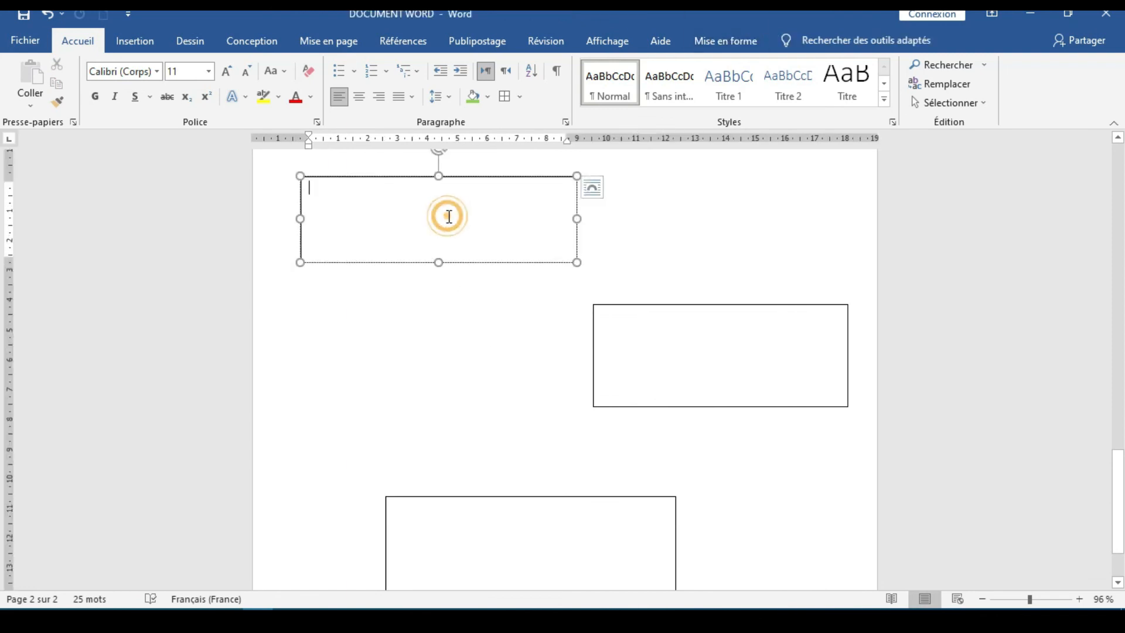
pyautogui.click(628, 370)
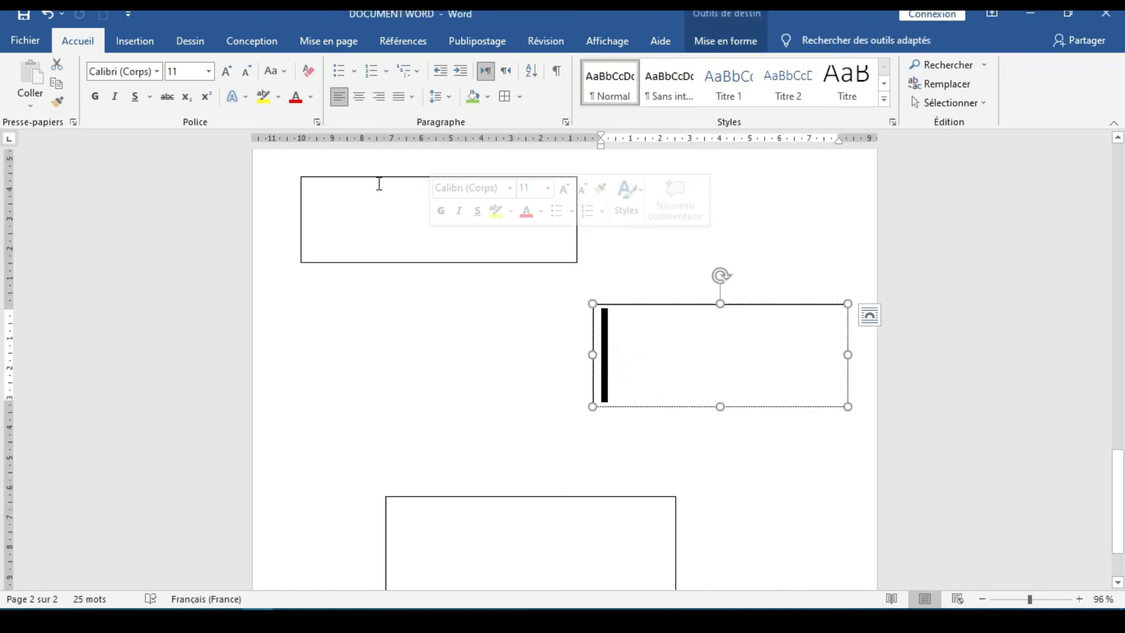
pyautogui.click(379, 184)
pyautogui.keyDown('shift'); pyautogui.click(628, 377); pyautogui.keyUp('shift')
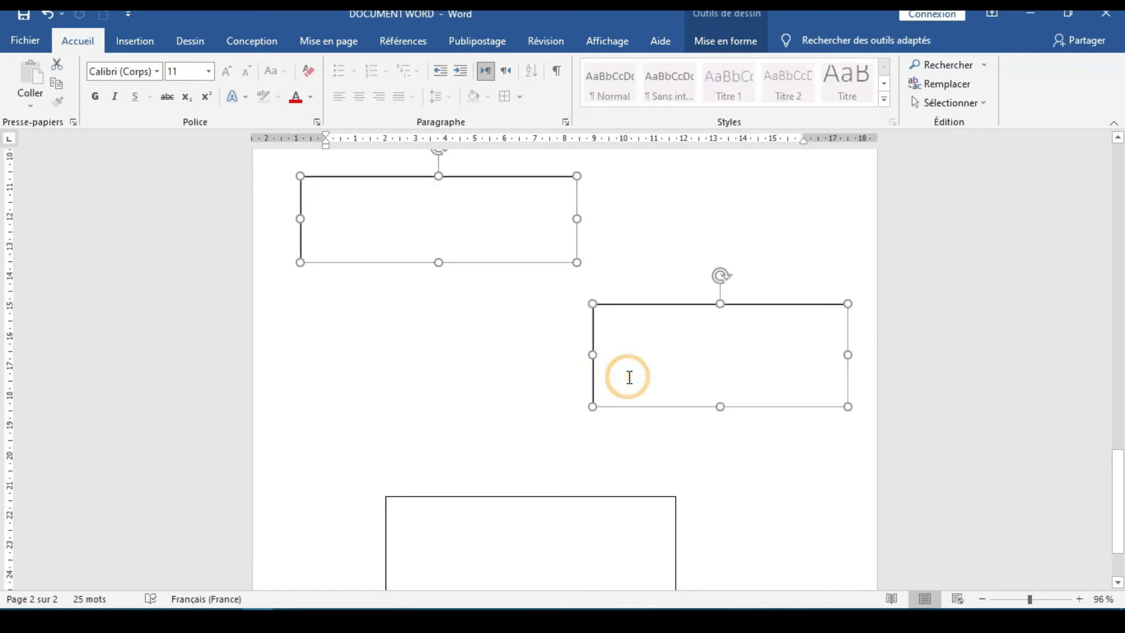
pyautogui.keyDown('shift'); pyautogui.click(589, 531); pyautogui.keyUp('shift')
pyautogui.scroll(-2, 494, 361)
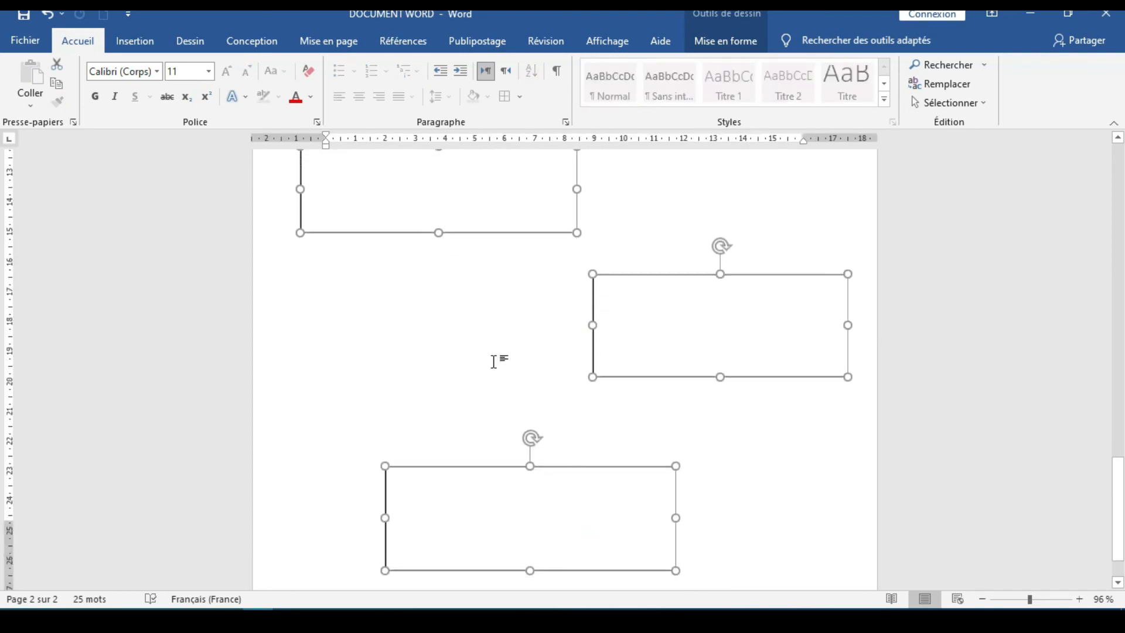
pyautogui.scroll(4, 608, 277)
pyautogui.click(621, 239)
# Select all three text boxes together and align them to the left
pyautogui.click(460, 285)
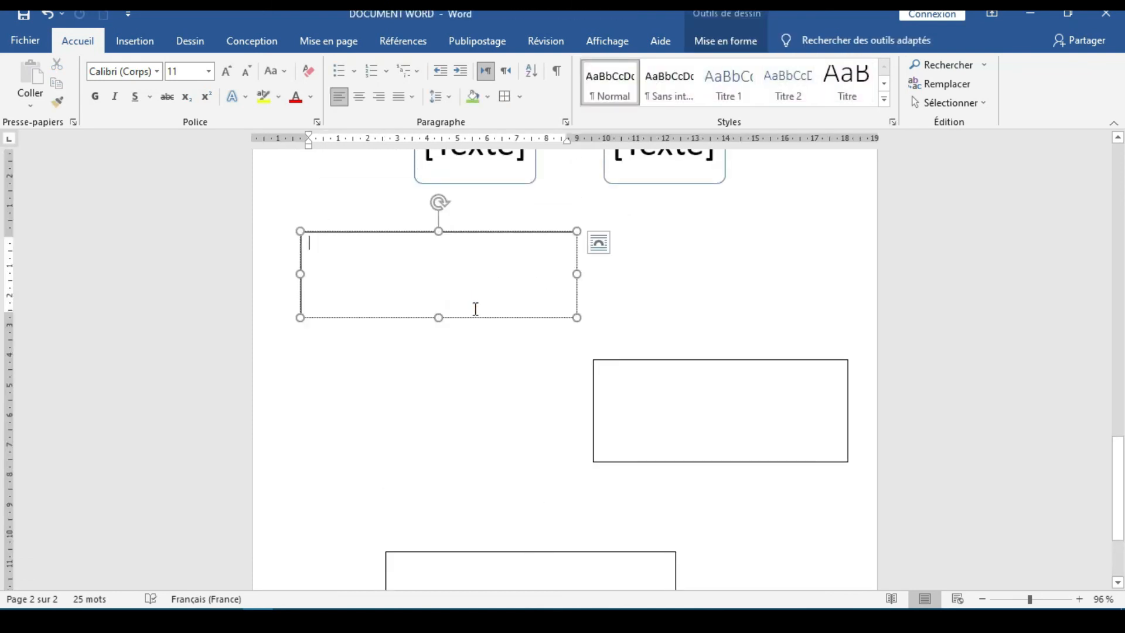
pyautogui.keyDown('shift'); pyautogui.click(647, 398); pyautogui.keyUp('shift')
pyautogui.keyDown('shift'); pyautogui.click(558, 572); pyautogui.keyUp('shift')
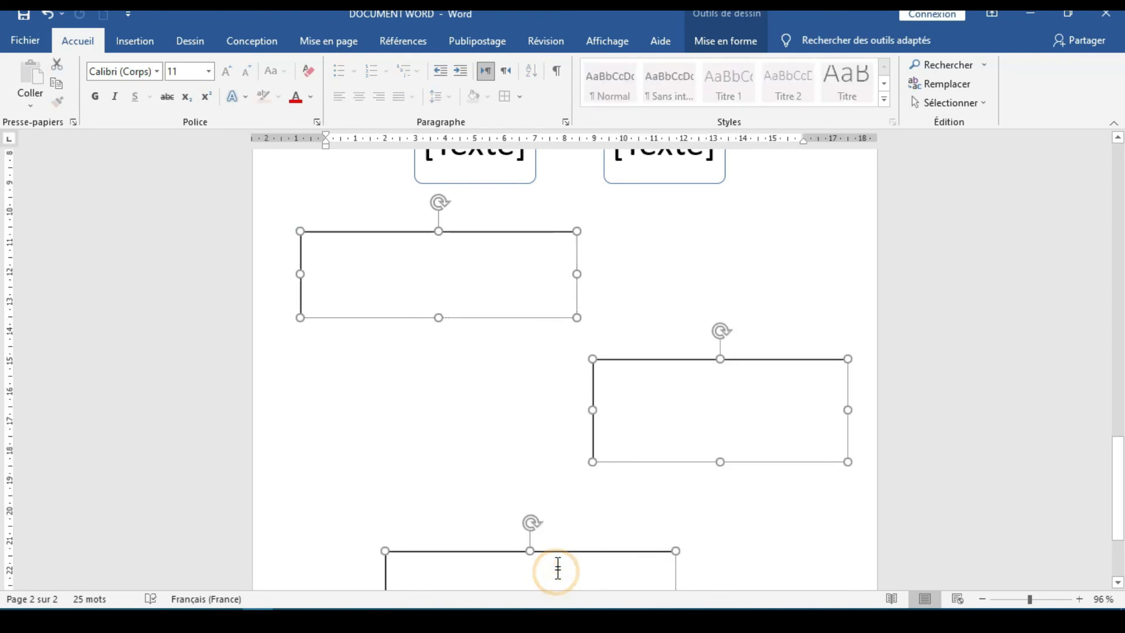
pyautogui.click(723, 41)
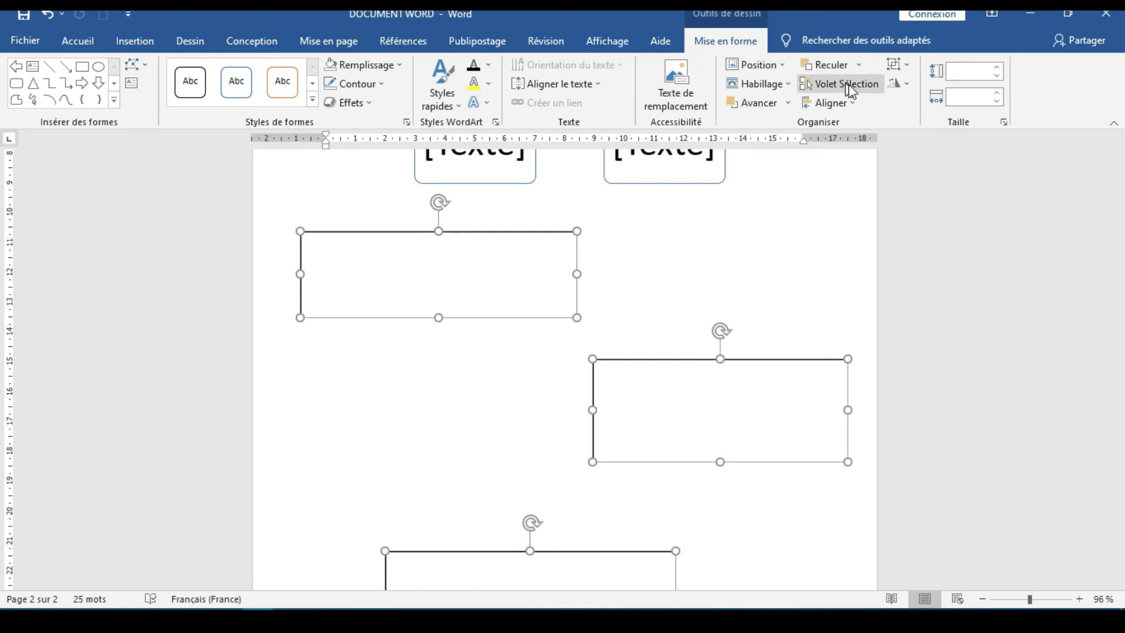
pyautogui.click(850, 104)
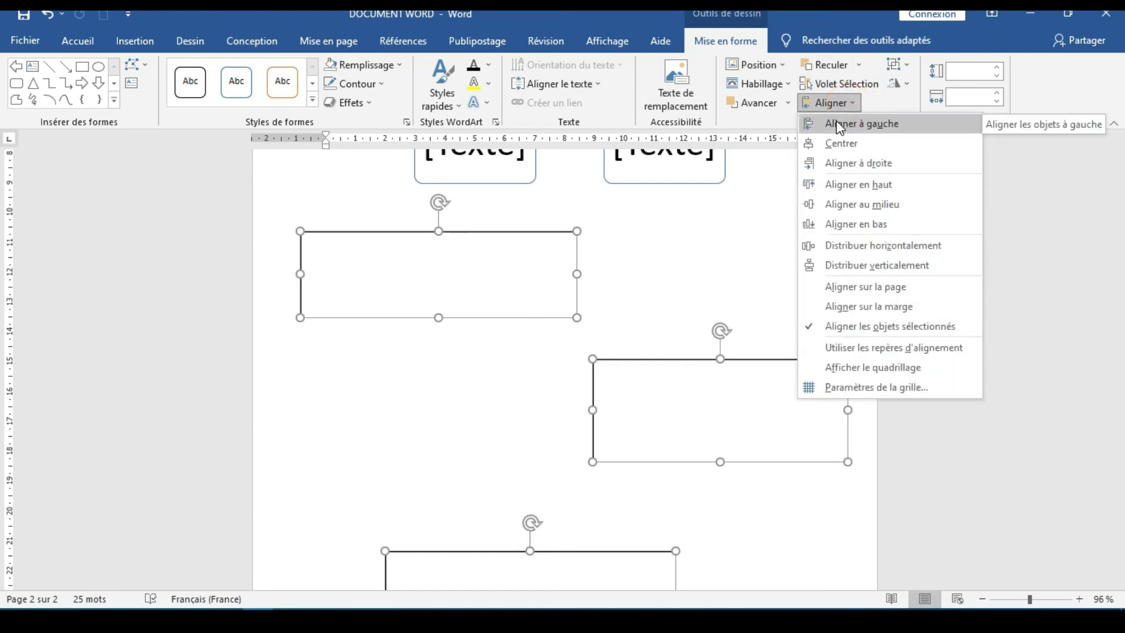
pyautogui.click(839, 124)
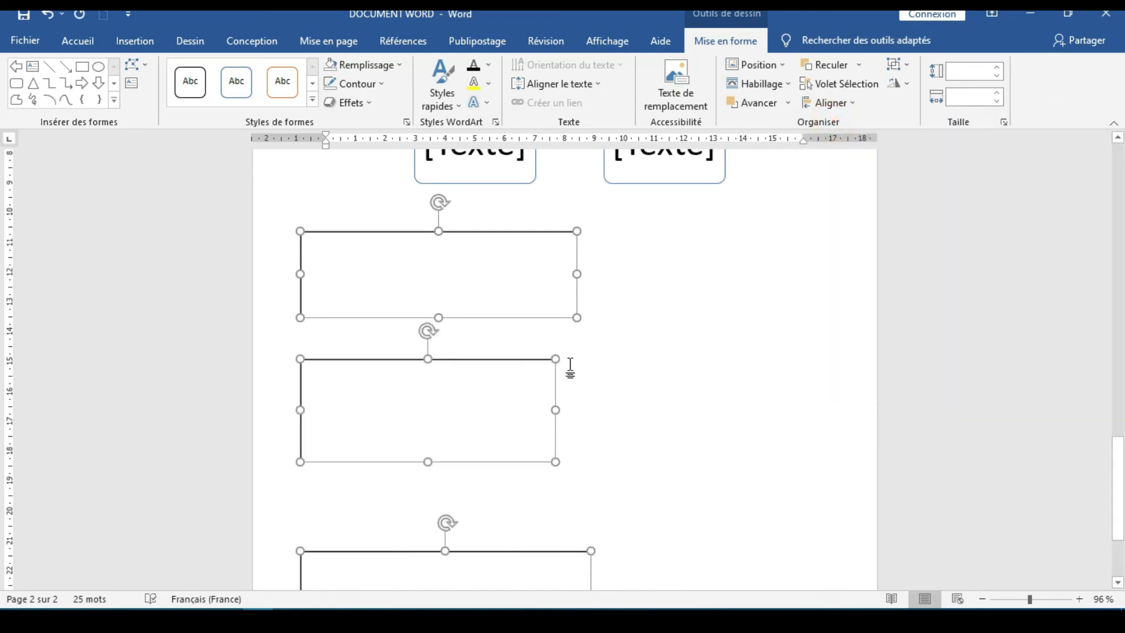
# Narrow the three selected text boxes together, bringing the middle one to about 7.9 cm wide, then deselect them
pyautogui.scroll(-3, 569, 367)
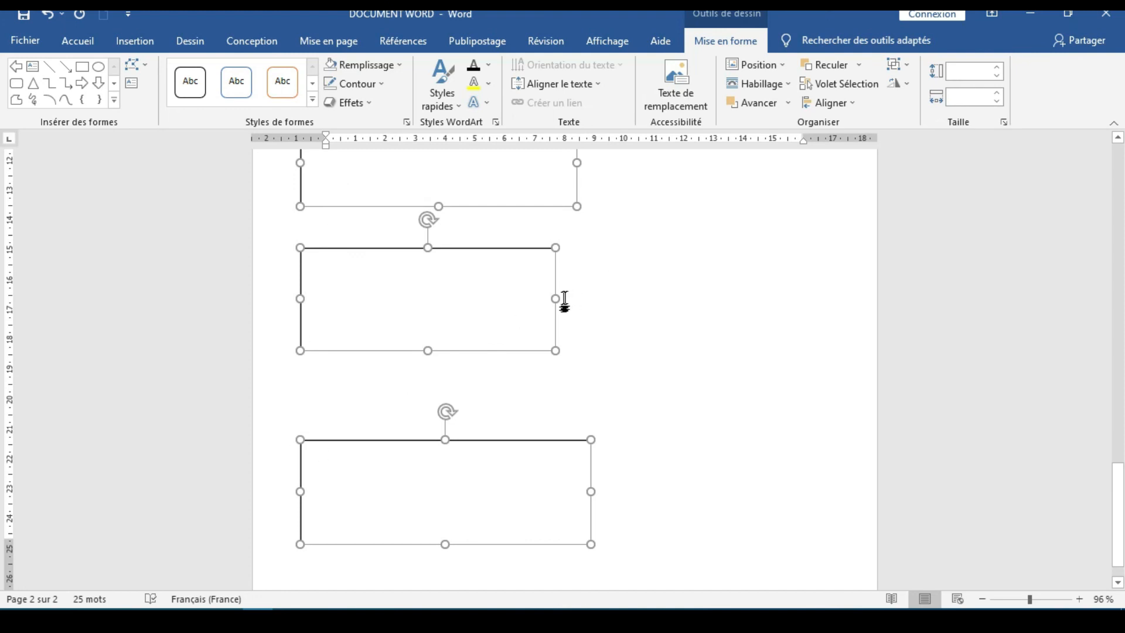
pyautogui.moveTo(559, 299); pyautogui.dragTo(536, 299)
pyautogui.click(668, 278)
pyautogui.scroll(1, 664, 280)
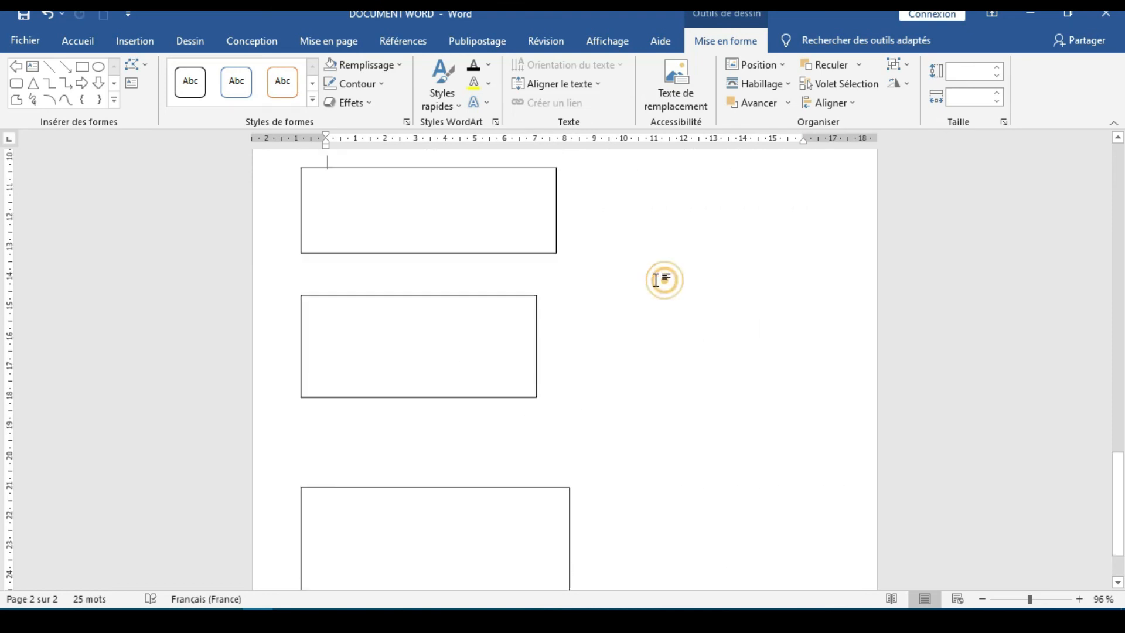
# Widen the middle text box to about 8.56 cm so its right edge lines up with the box above
pyautogui.click(537, 356)
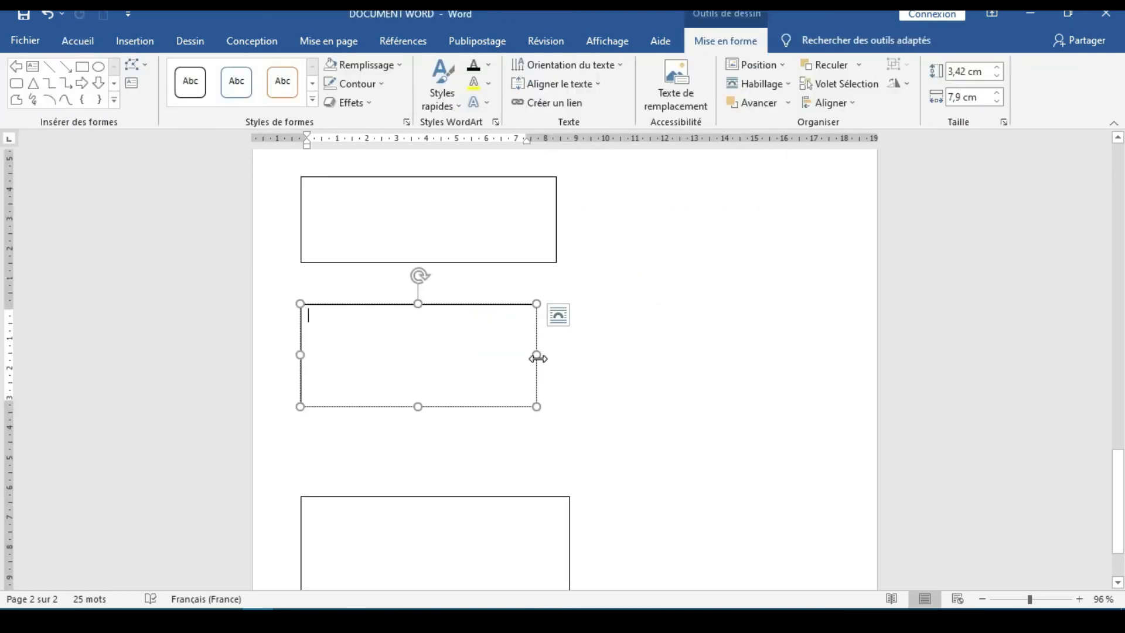
pyautogui.moveTo(538, 358); pyautogui.dragTo(556, 355)
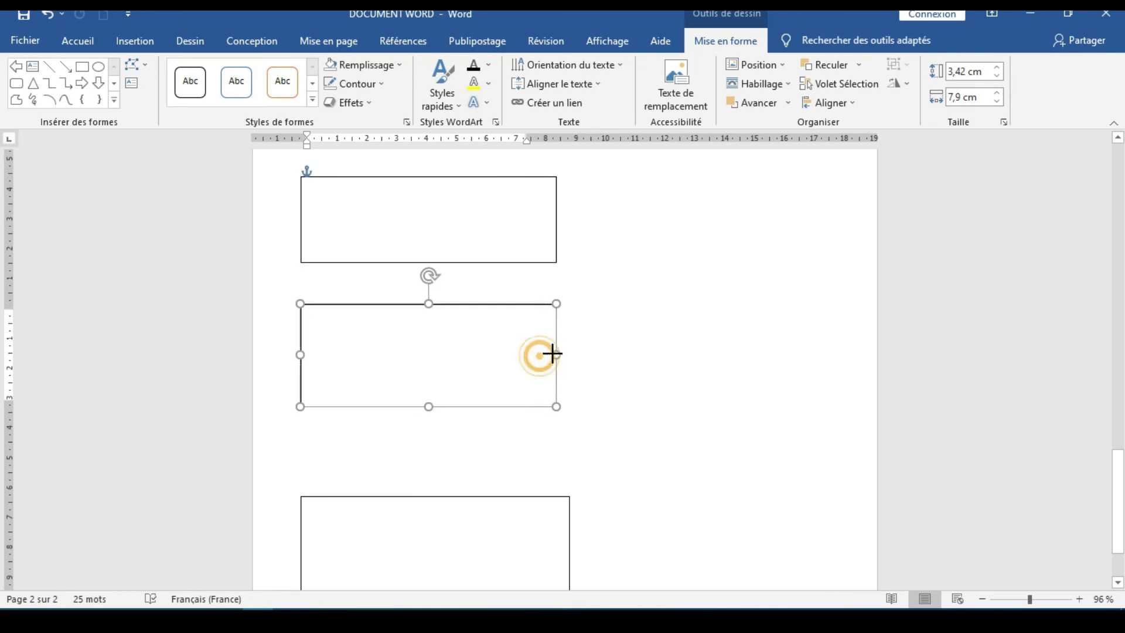
pyautogui.click(607, 317)
# Select all three text boxes together and align their centres with the Centrer option
pyautogui.click(393, 218)
pyautogui.keyDown('shift'); pyautogui.click(416, 344); pyautogui.keyUp('shift')
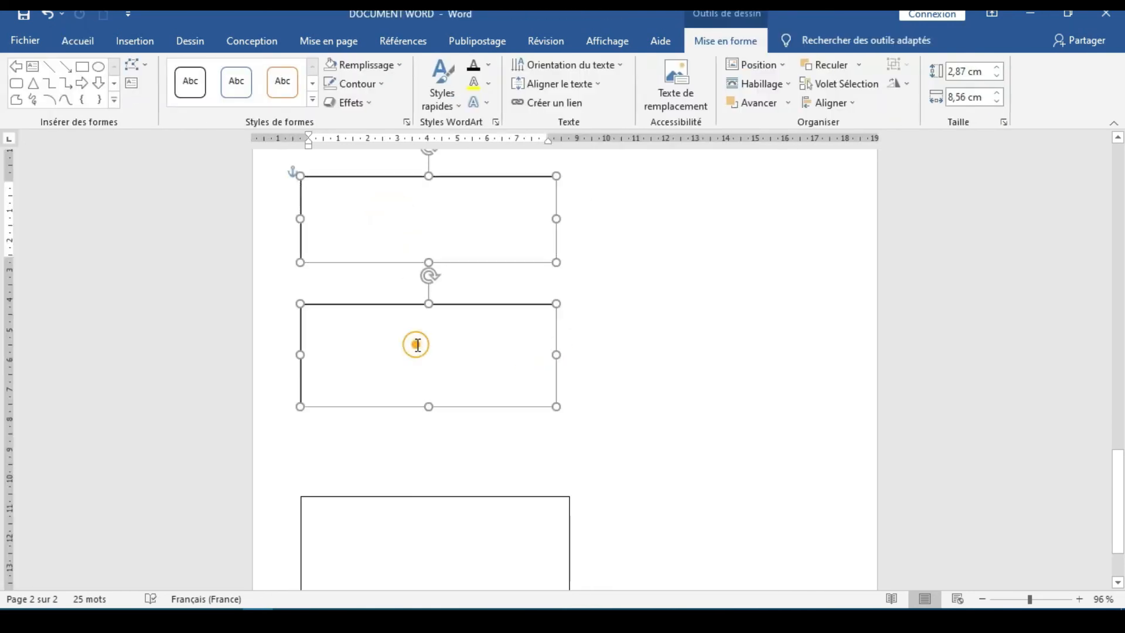
pyautogui.keyDown('shift'); pyautogui.click(432, 528); pyautogui.keyUp('shift')
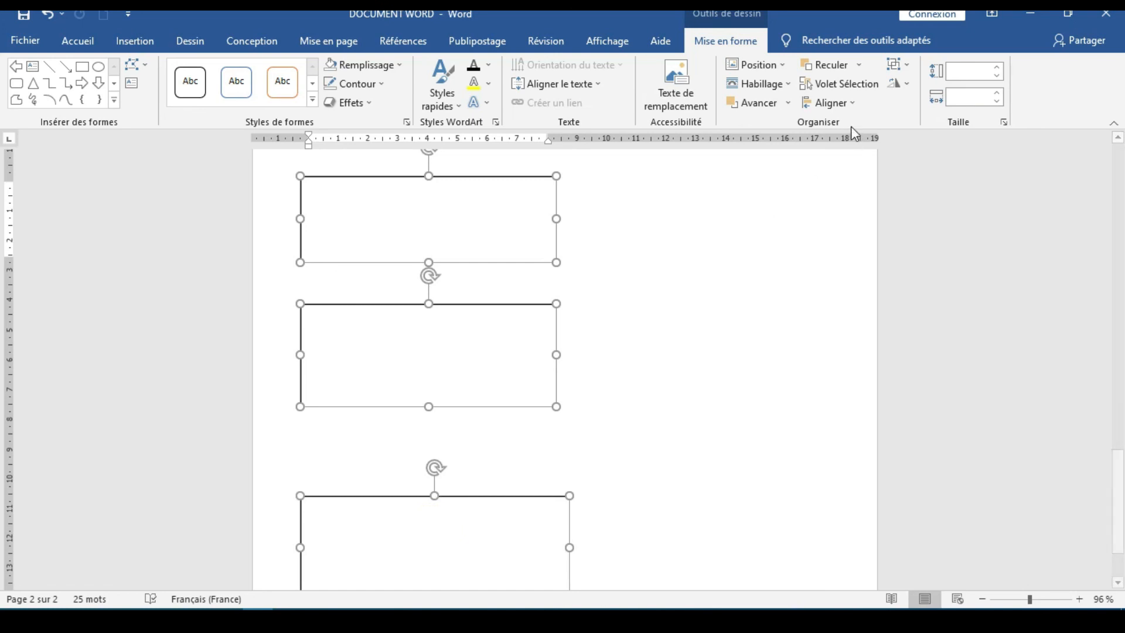
pyautogui.click(846, 105)
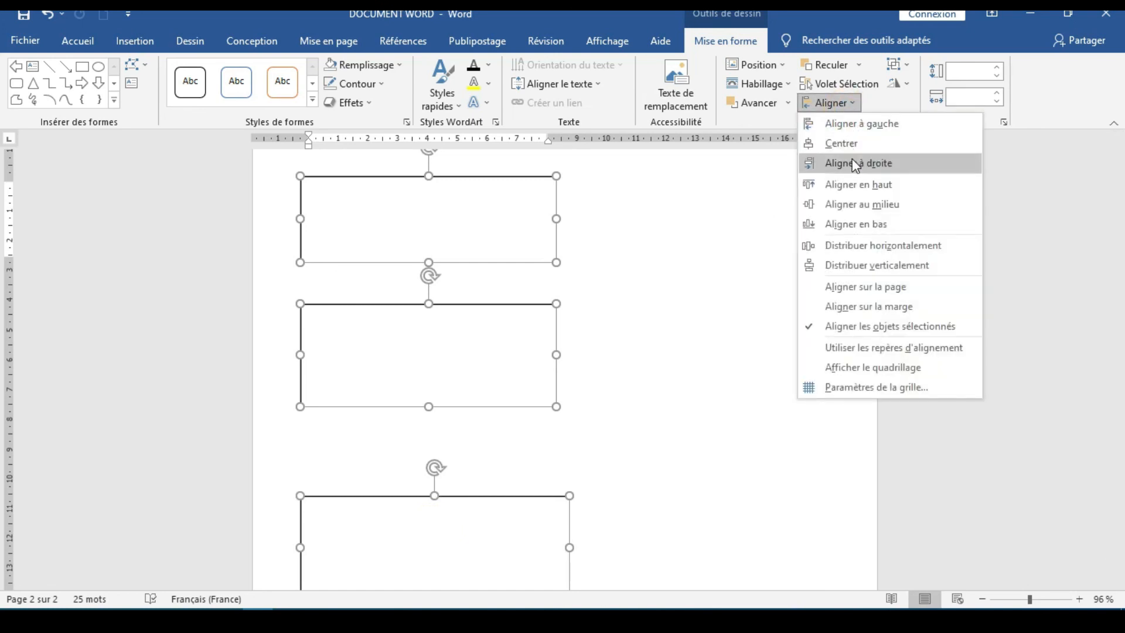
pyautogui.click(844, 143)
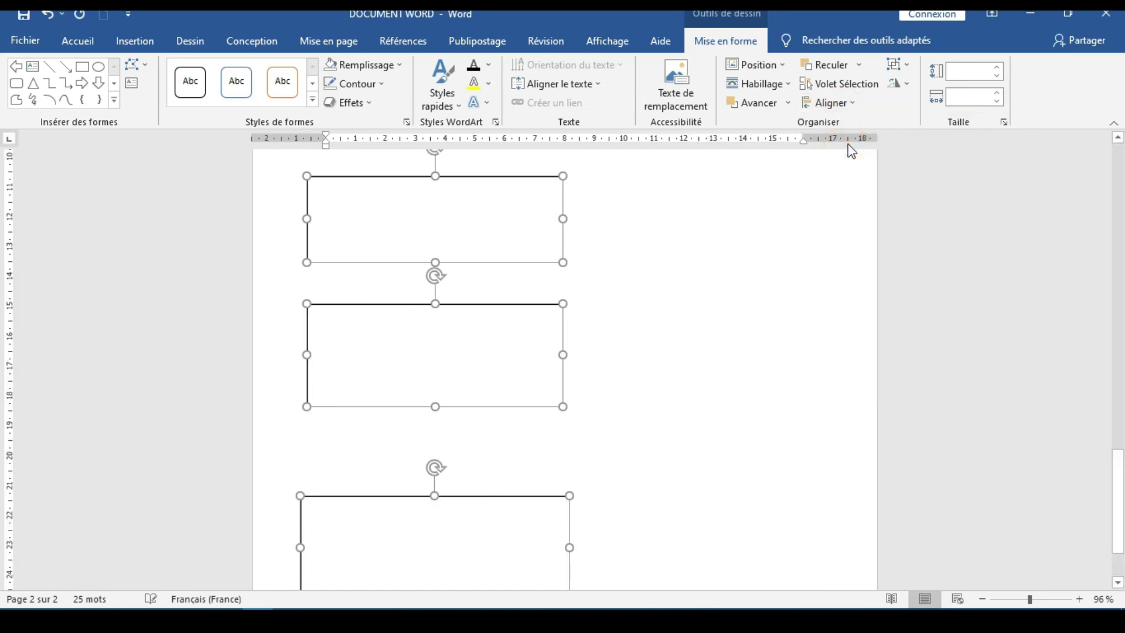
# Distribute the three selected text boxes horizontally, then align them to the right
pyautogui.click(856, 105)
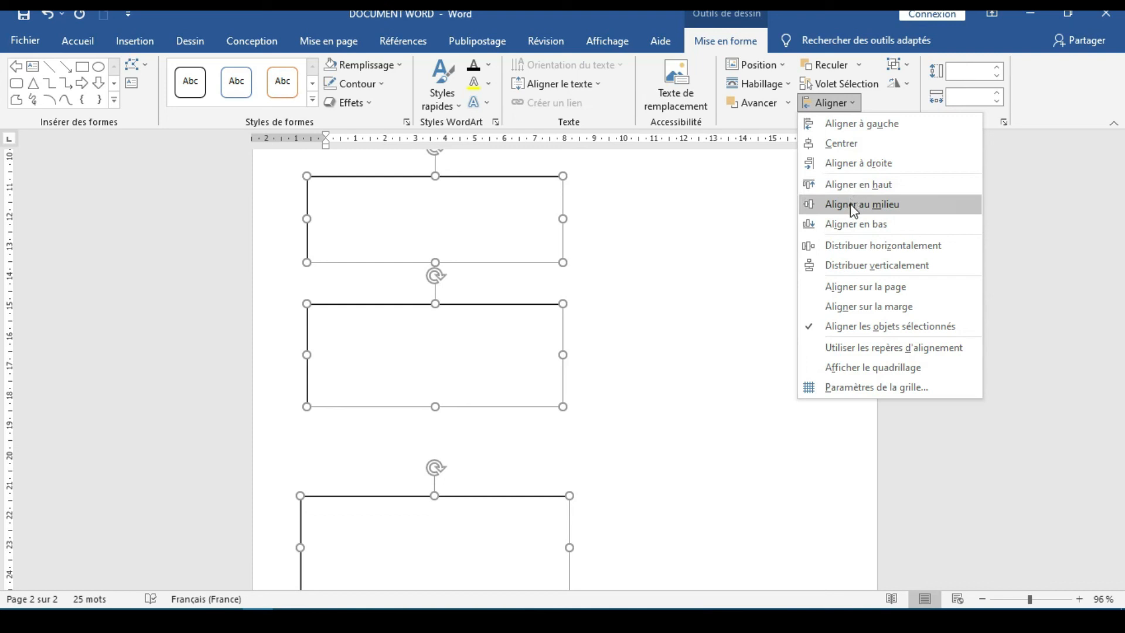
pyautogui.click(838, 246)
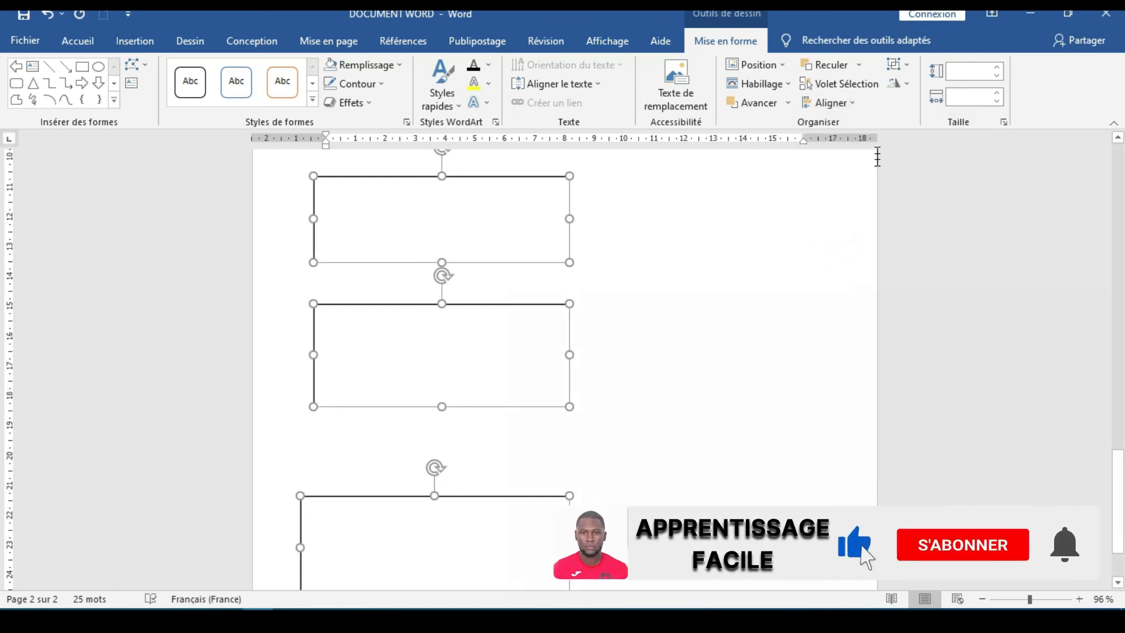
pyautogui.click(846, 102)
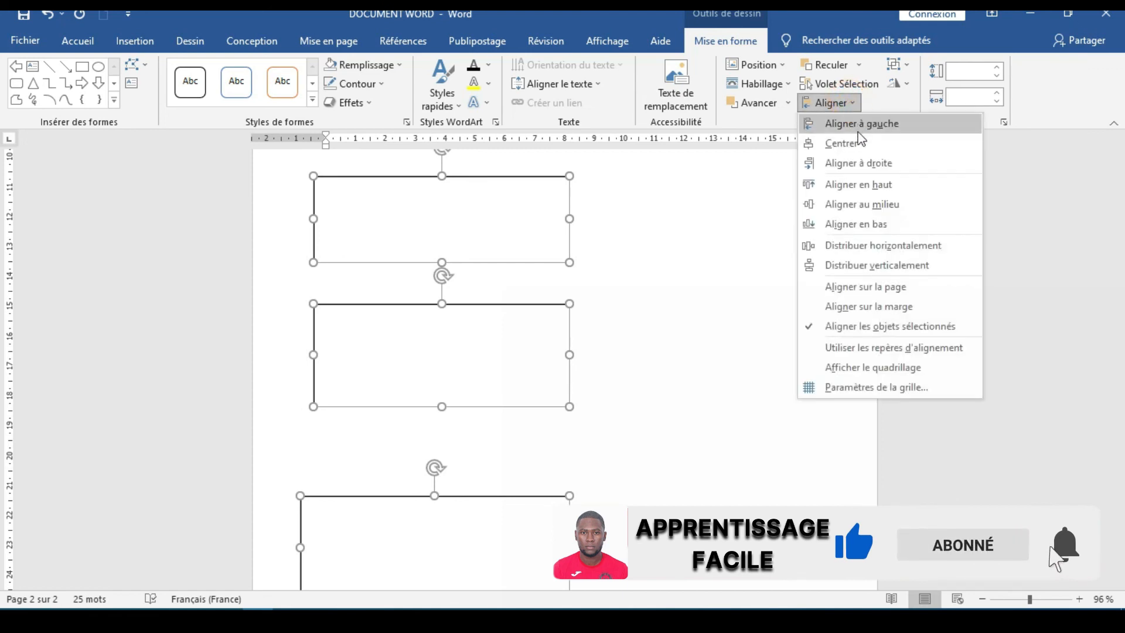
pyautogui.click(860, 163)
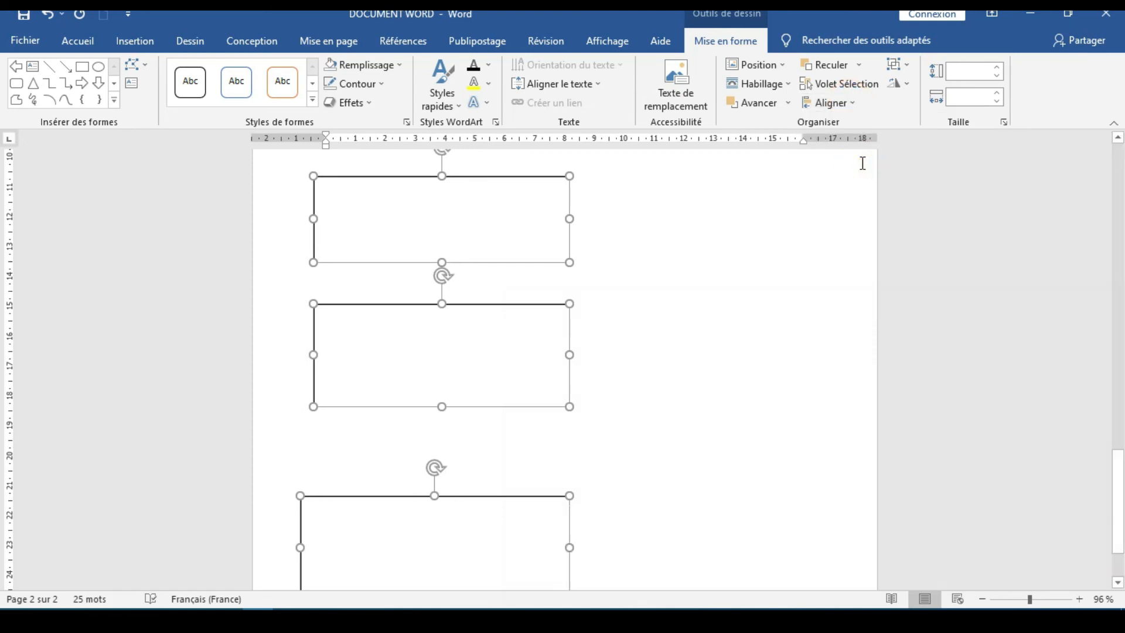
pyautogui.scroll(-3, 566, 334)
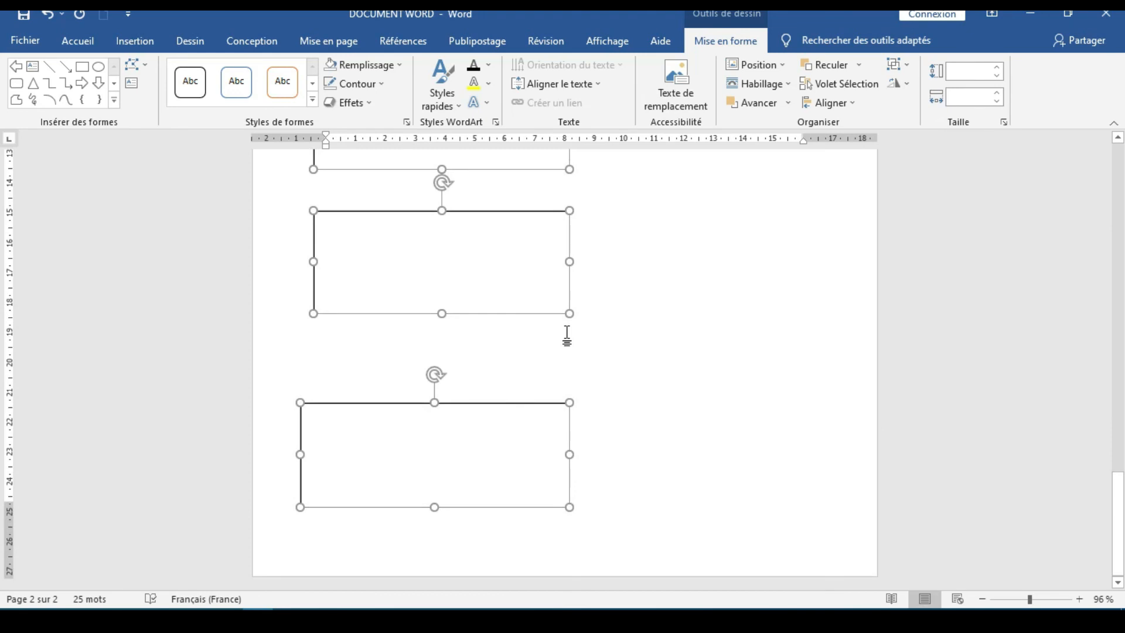
pyautogui.scroll(8, 567, 335)
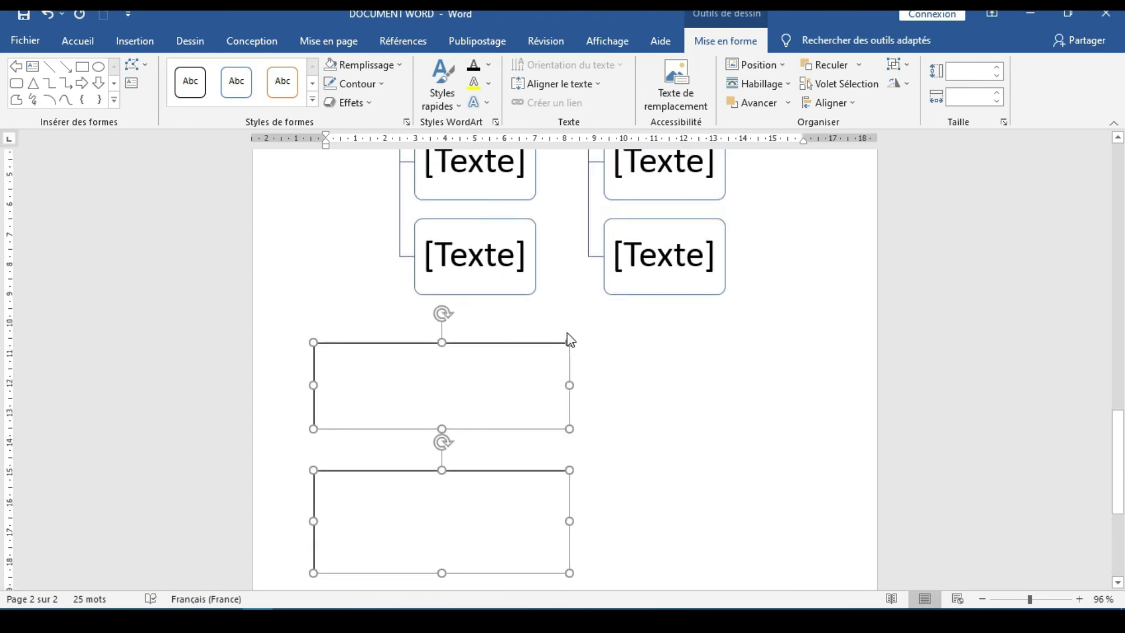
pyautogui.scroll(-7, 568, 338)
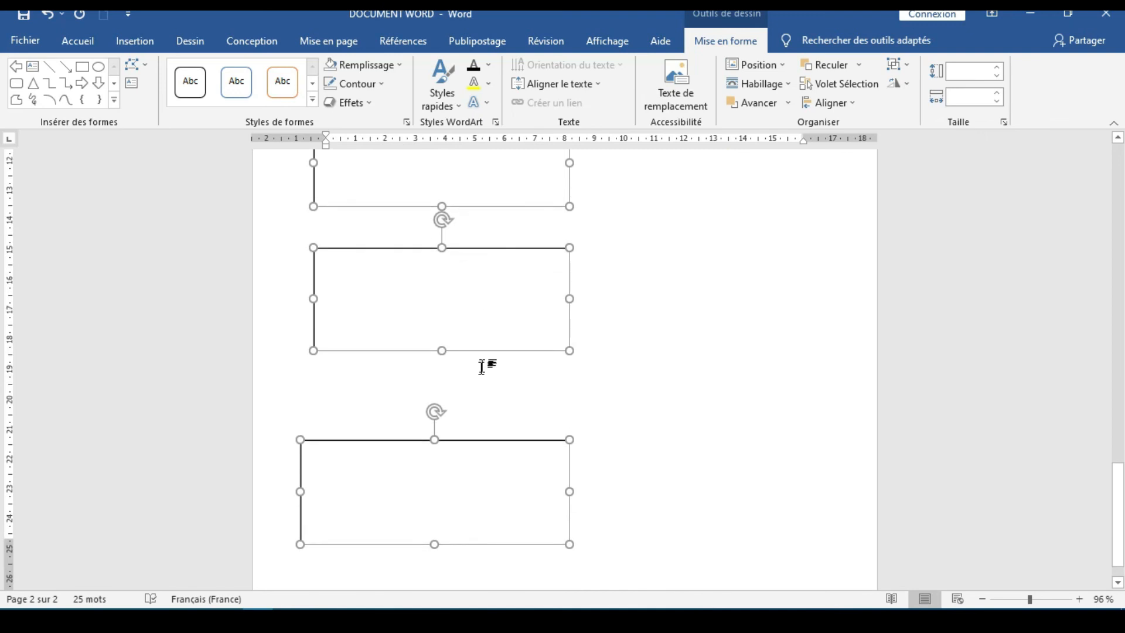
# Clear the group selection and move the middle text box slightly down and to the right
pyautogui.click(648, 431)
pyautogui.click(499, 326)
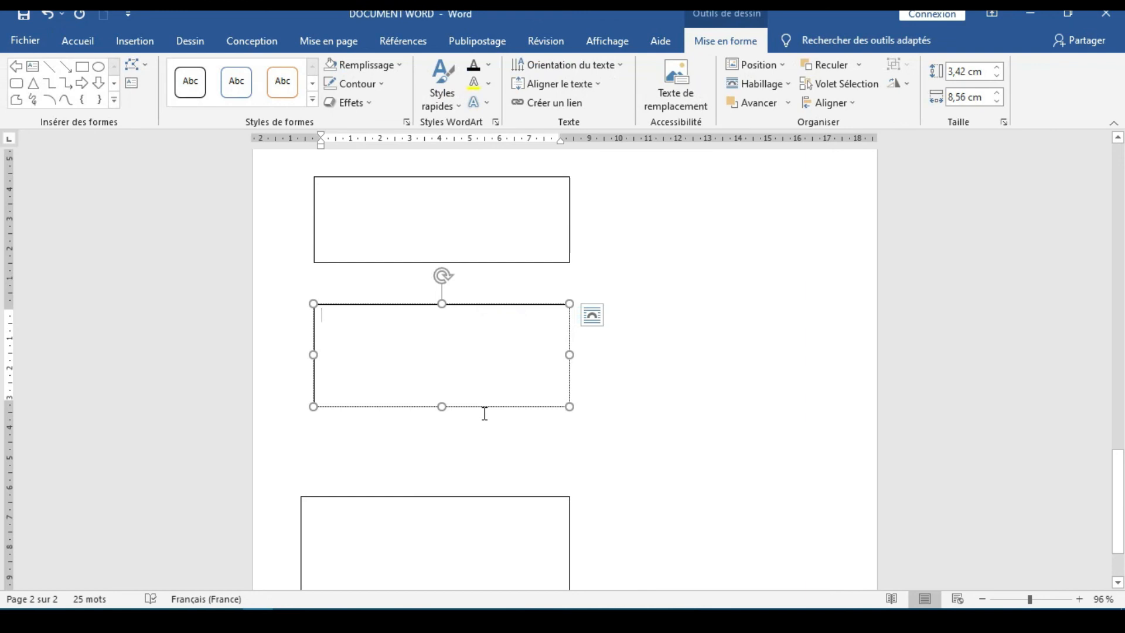
pyautogui.moveTo(484, 407); pyautogui.dragTo(496, 432)
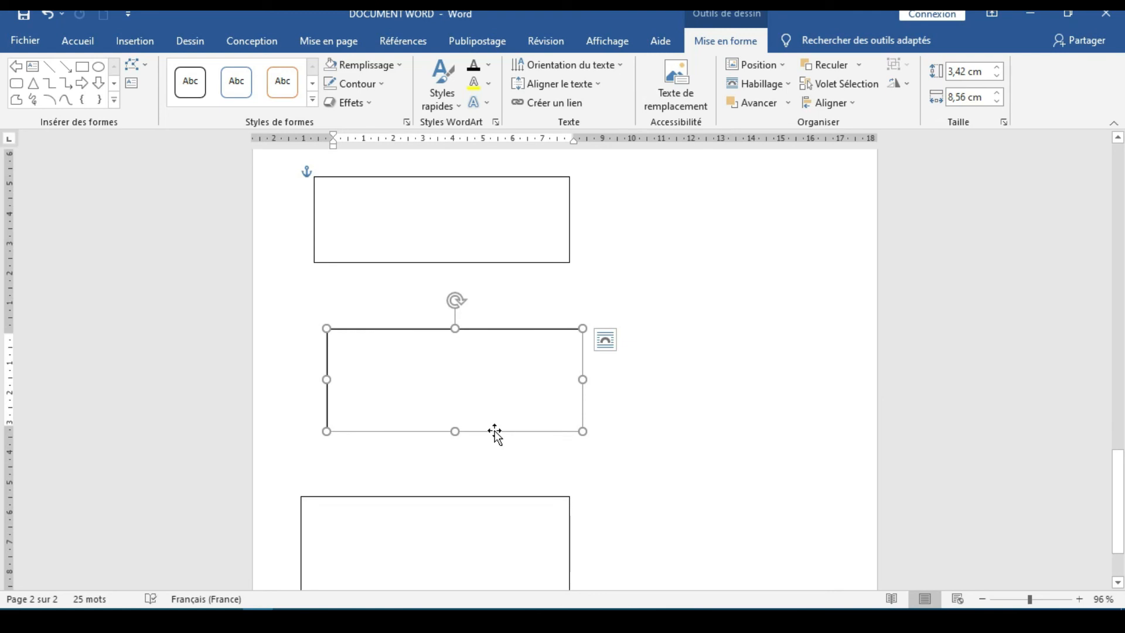